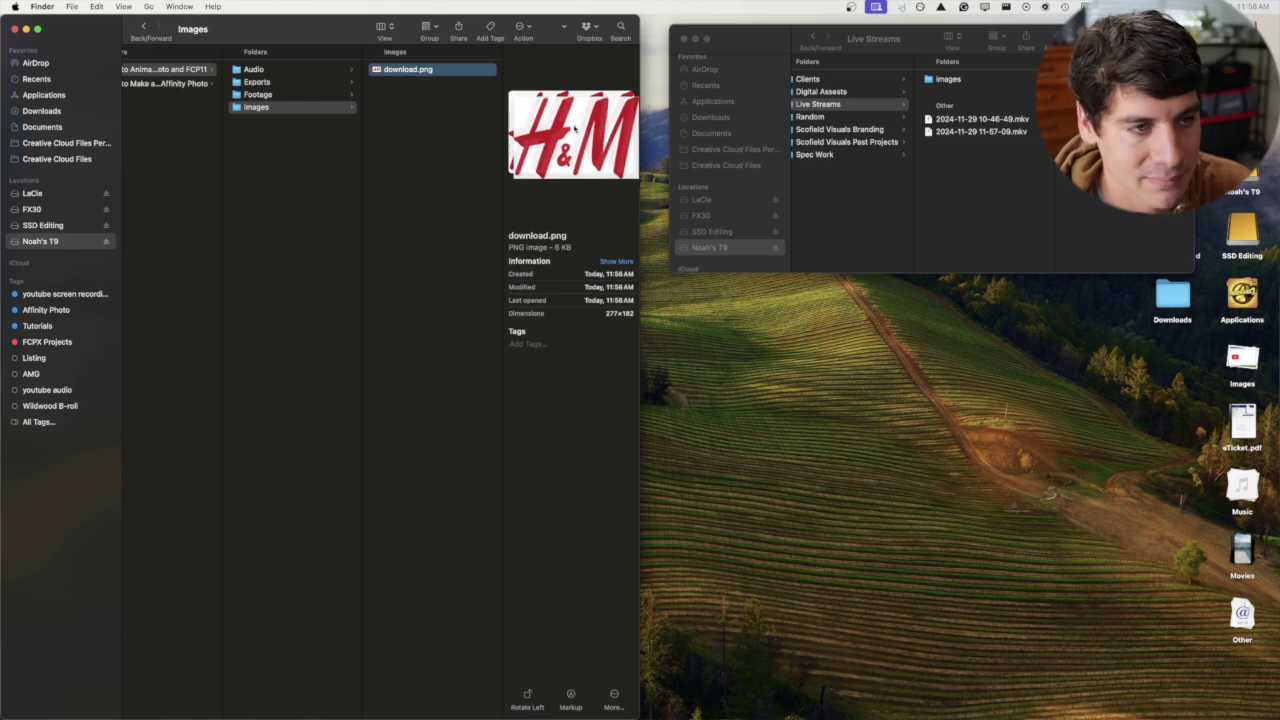
- Place download.png from the Images folder onto the green Affinity Photo canvas and enlarge the logo with the Move tool
{"action": "left_click_drag", "start_coordinate": [574, 129], "coordinate": [557, 388]}
{"action": "key", "text": "ctrl+Right"}
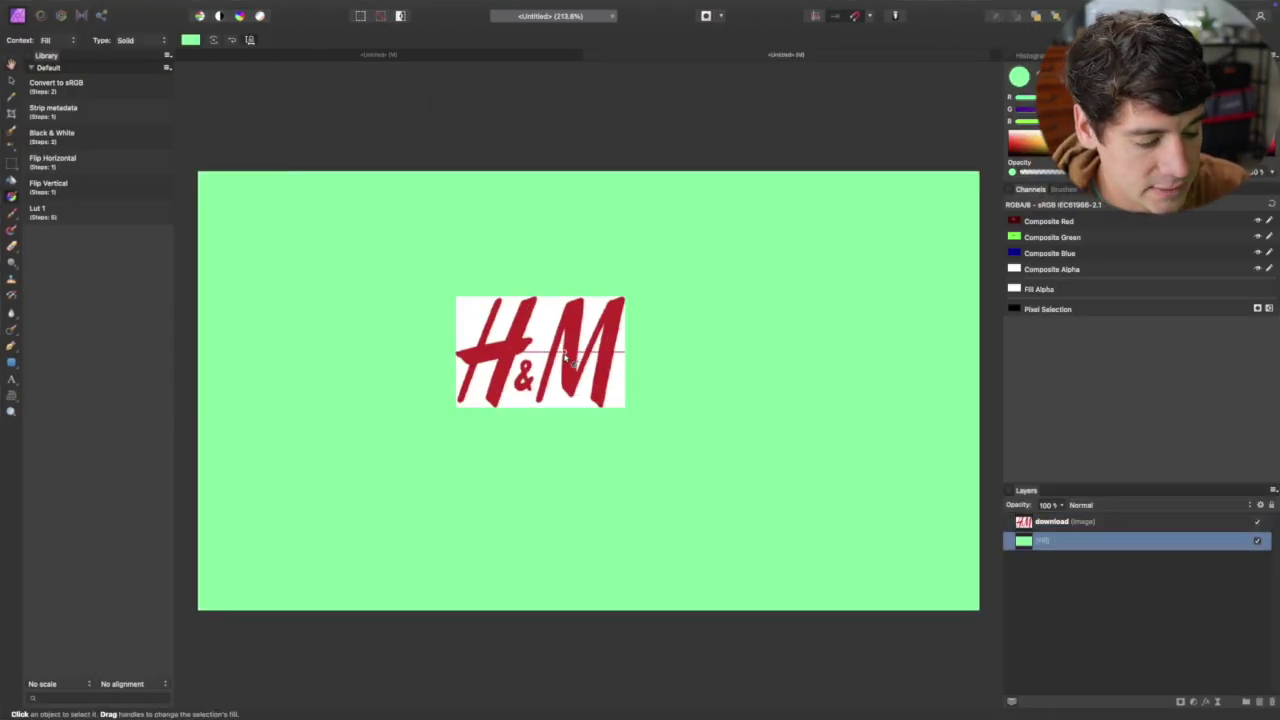
{"action": "scroll", "coordinate": [566, 361], "scroll_direction": "right", "scroll_amount": 3}
{"action": "scroll", "coordinate": [566, 362], "scroll_direction": "left", "scroll_amount": 6}
{"action": "scroll", "coordinate": [738, 358], "scroll_direction": "right", "scroll_amount": 5}
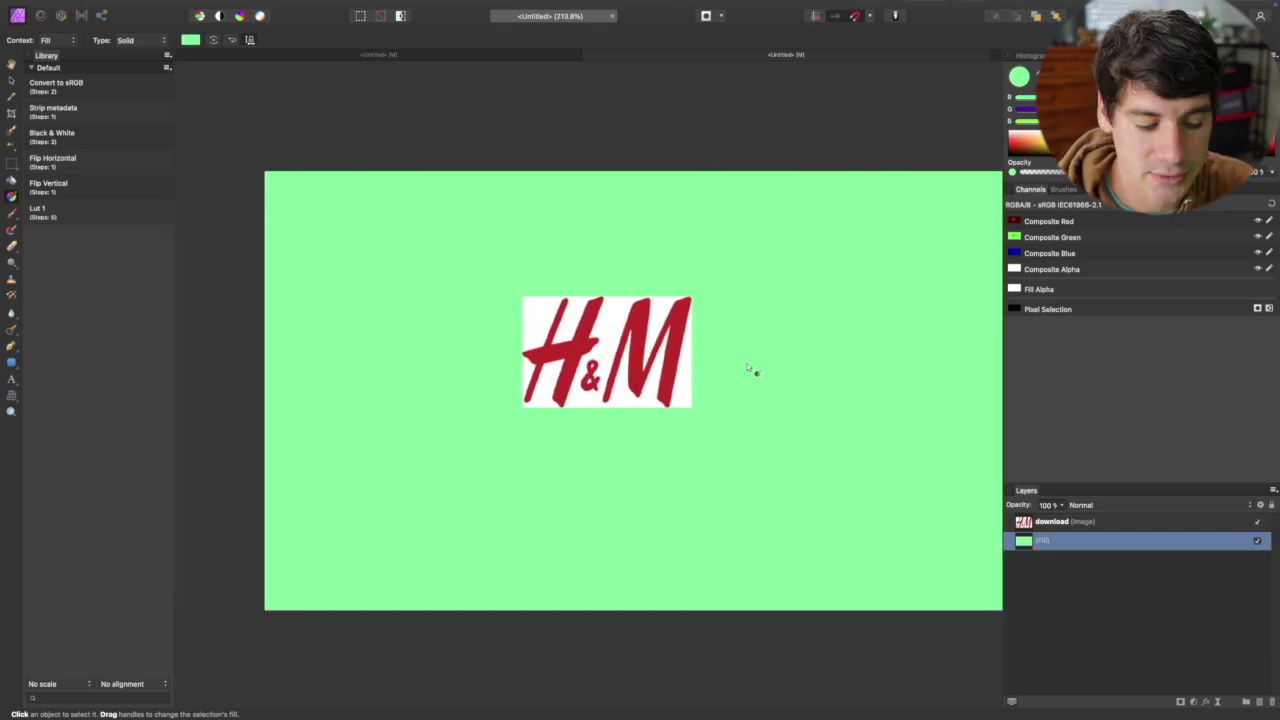
{"action": "key", "text": "v"}
{"action": "left_click", "coordinate": [629, 399]}
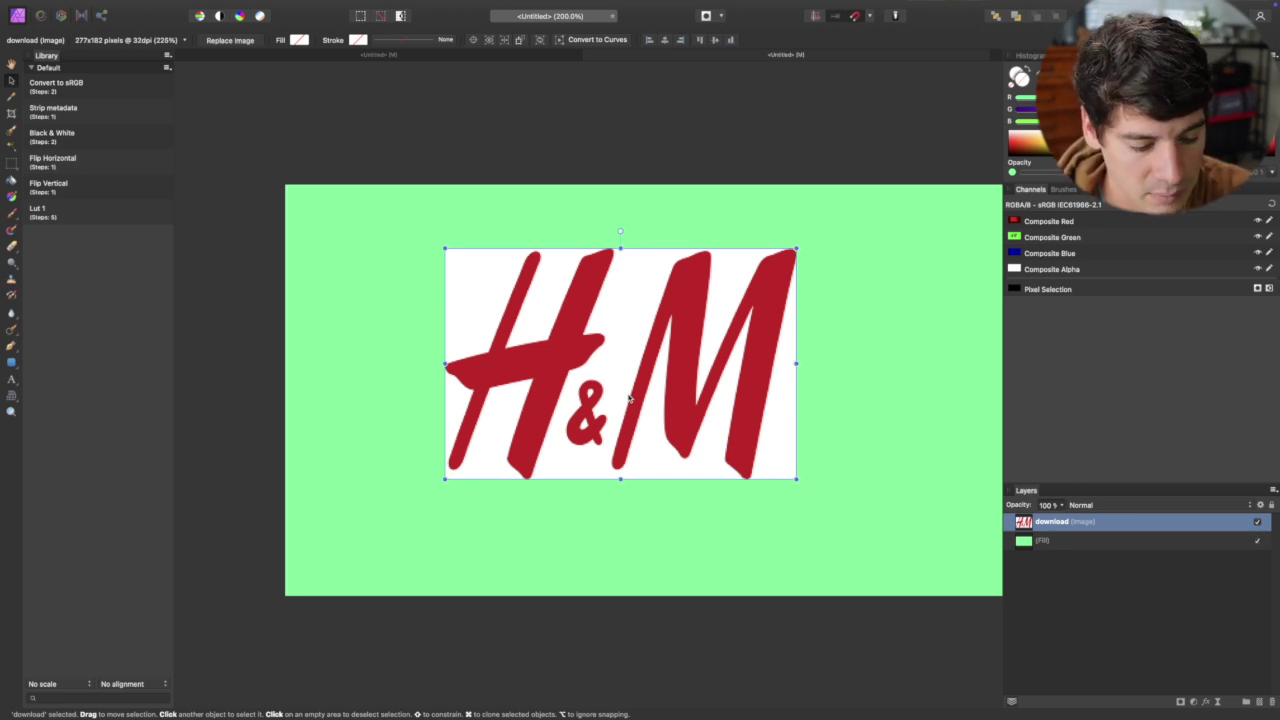
- Select the red H, ampersand and M of the logo using a 9 px Selection Brush with Snap to edges on
{"action": "scroll", "coordinate": [629, 399], "scroll_direction": "up", "scroll_amount": 8}
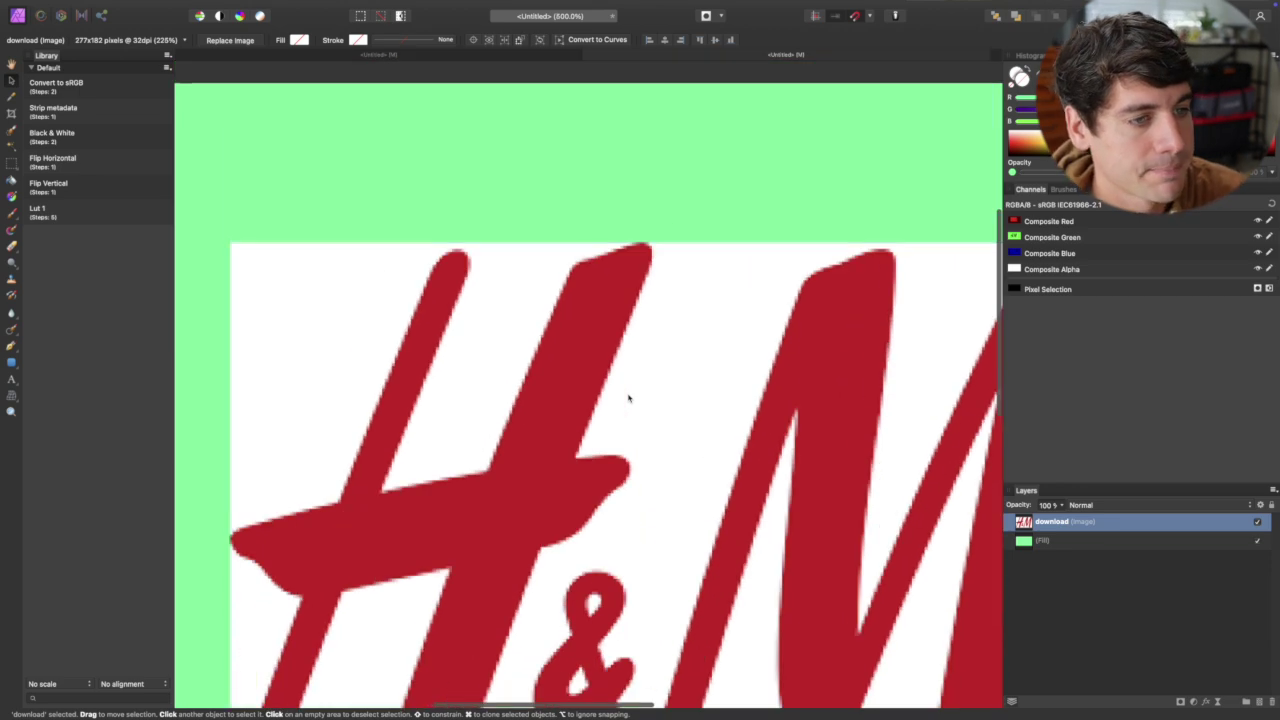
{"action": "scroll", "coordinate": [629, 398], "scroll_direction": "right", "scroll_amount": 5}
{"action": "scroll", "coordinate": [629, 398], "scroll_direction": "left", "scroll_amount": 6}
{"action": "scroll", "coordinate": [629, 398], "scroll_direction": "right", "scroll_amount": 1}
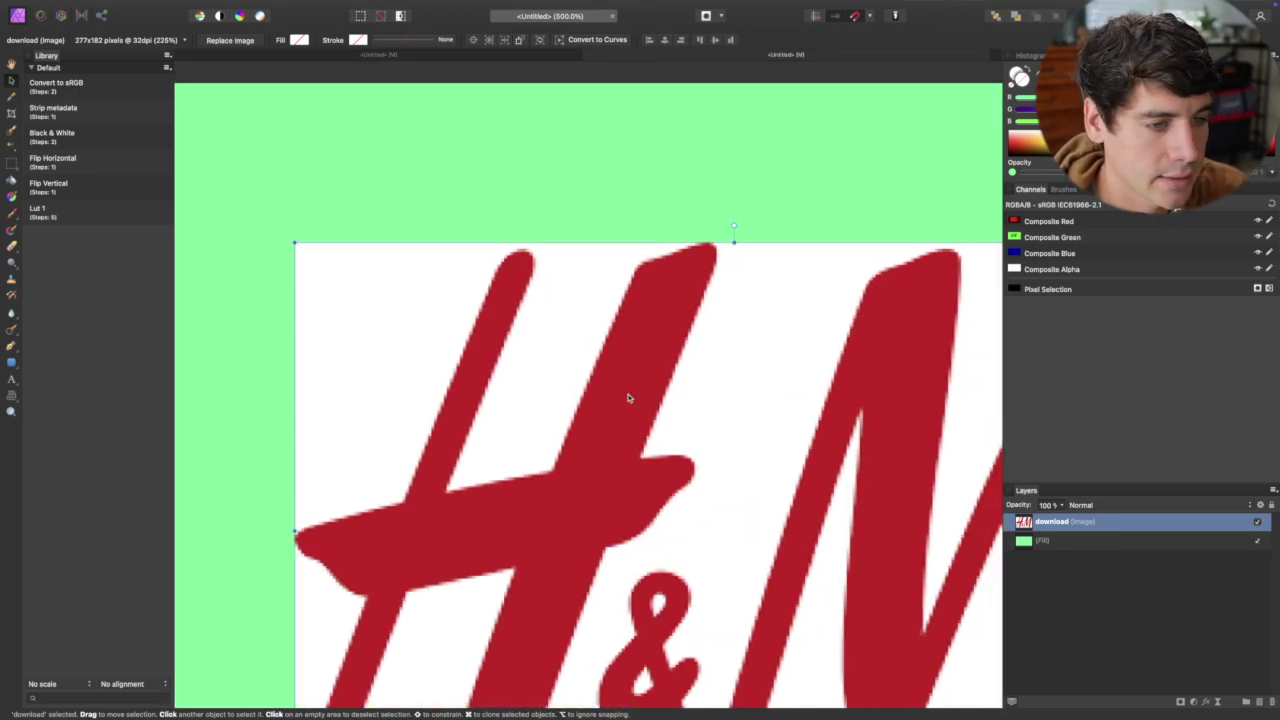
{"action": "scroll", "coordinate": [628, 398], "scroll_direction": "down", "scroll_amount": 3}
{"action": "scroll", "coordinate": [329, 399], "scroll_direction": "up", "scroll_amount": 3}
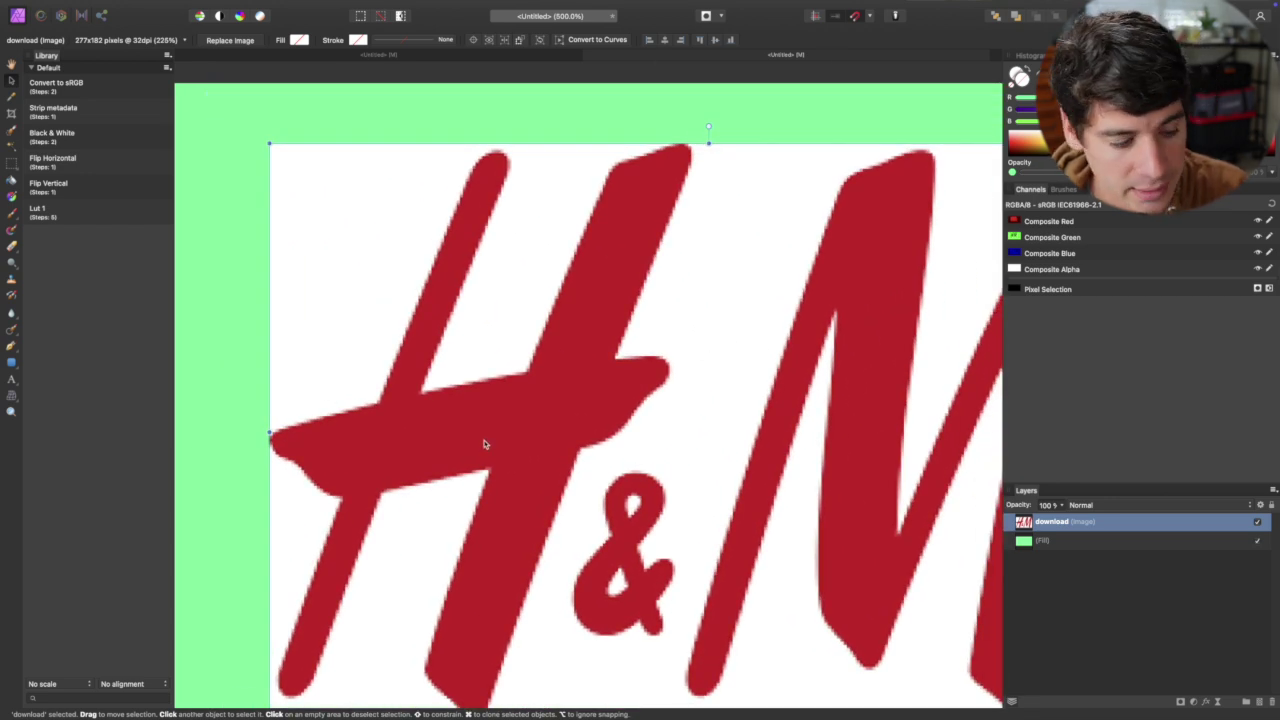
{"action": "key", "text": "w"}
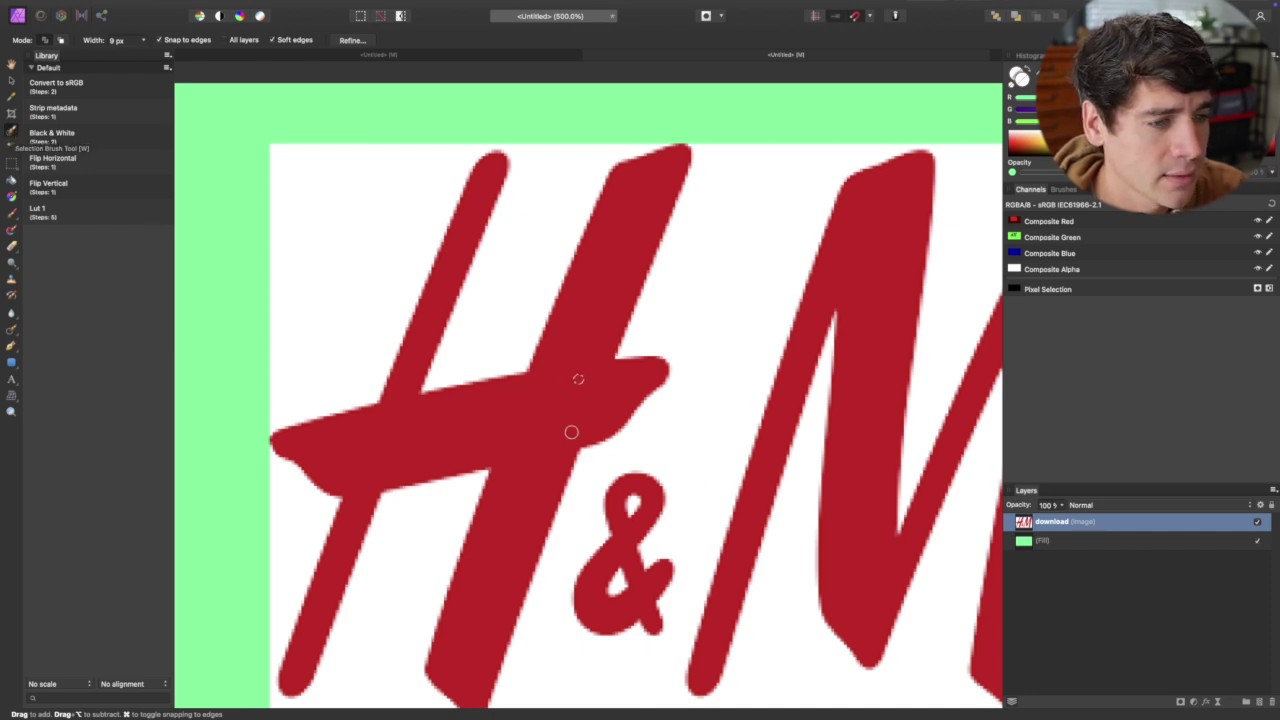
{"action": "mouse_move", "coordinate": [558, 375]}
{"action": "left_mouse_down"}
{"action": "mouse_move", "coordinate": [465, 465]}
{"action": "mouse_move", "coordinate": [590, 403]}
{"action": "mouse_move", "coordinate": [635, 460]}
{"action": "mouse_move", "coordinate": [616, 544]}
{"action": "mouse_move", "coordinate": [641, 604]}
{"action": "left_mouse_up"}
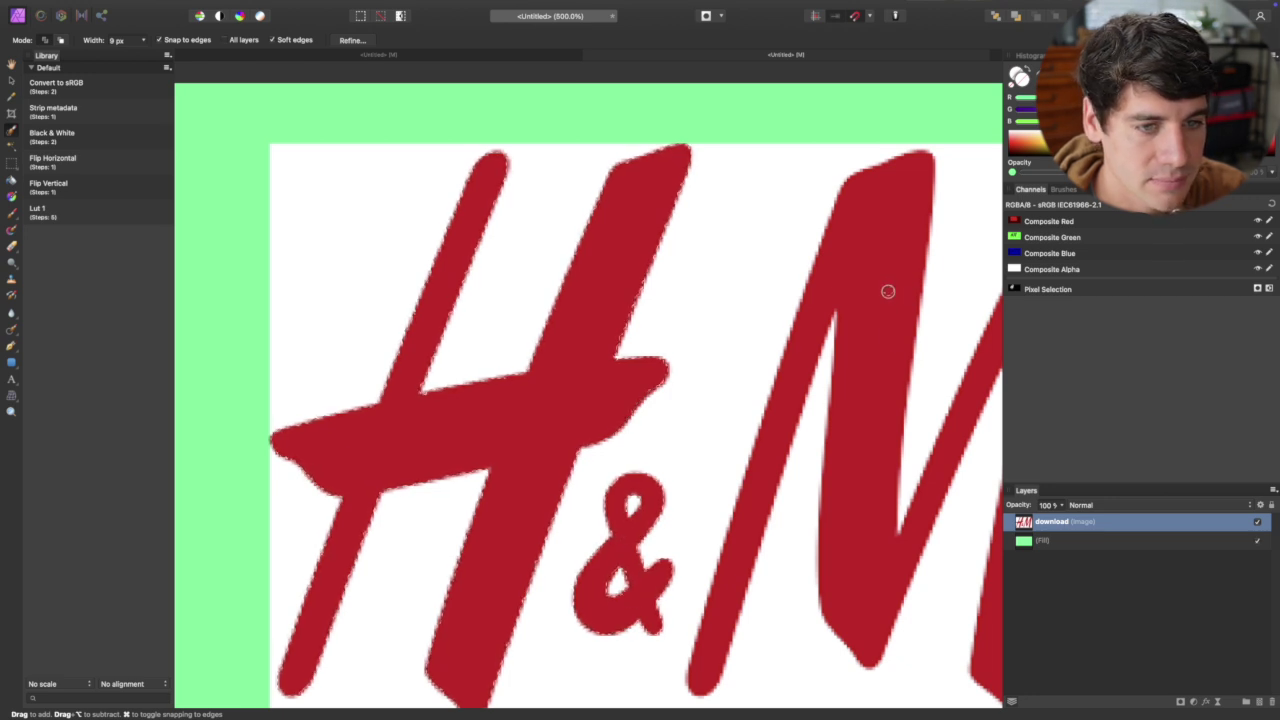
{"action": "scroll", "coordinate": [860, 423], "scroll_direction": "down", "scroll_amount": 2}
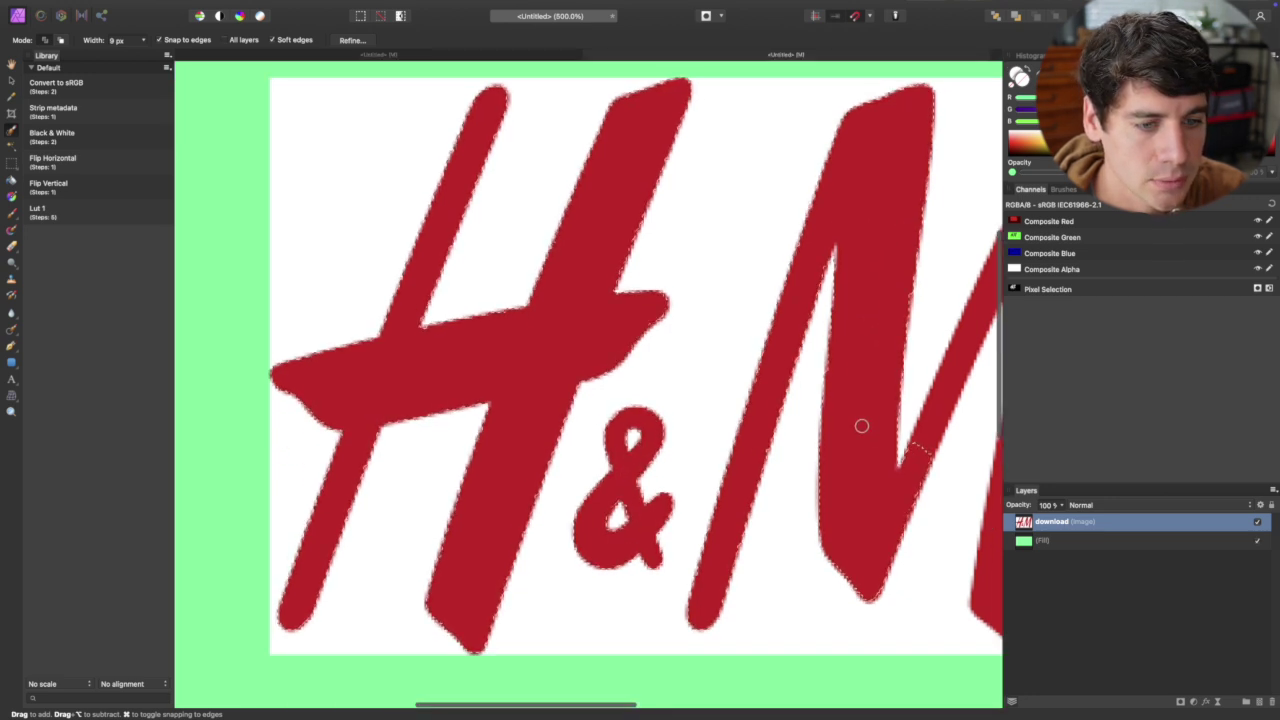
{"action": "scroll", "coordinate": [860, 423], "scroll_direction": "right", "scroll_amount": 6}
{"action": "scroll", "coordinate": [716, 424], "scroll_direction": "up", "scroll_amount": 1}
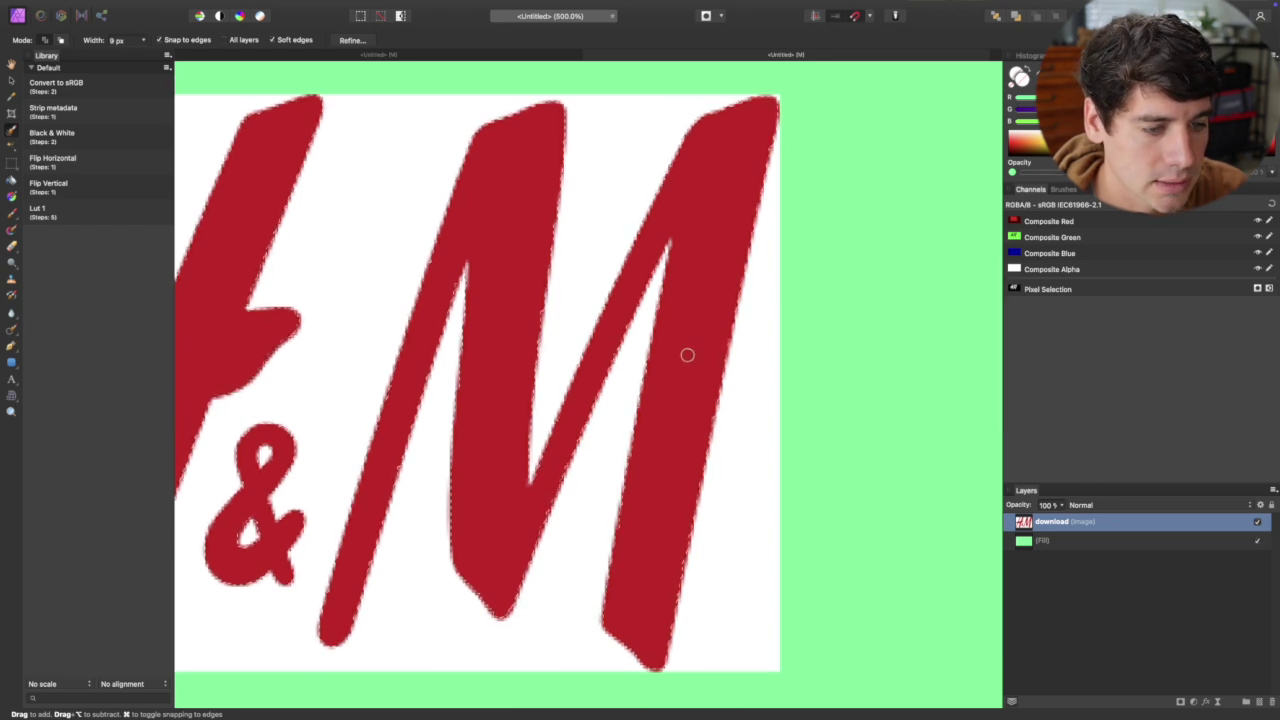
- Switch to Finder and create a background-removed copy of download.png with the Remove Background quick action
{"action": "key", "text": "super+1"}
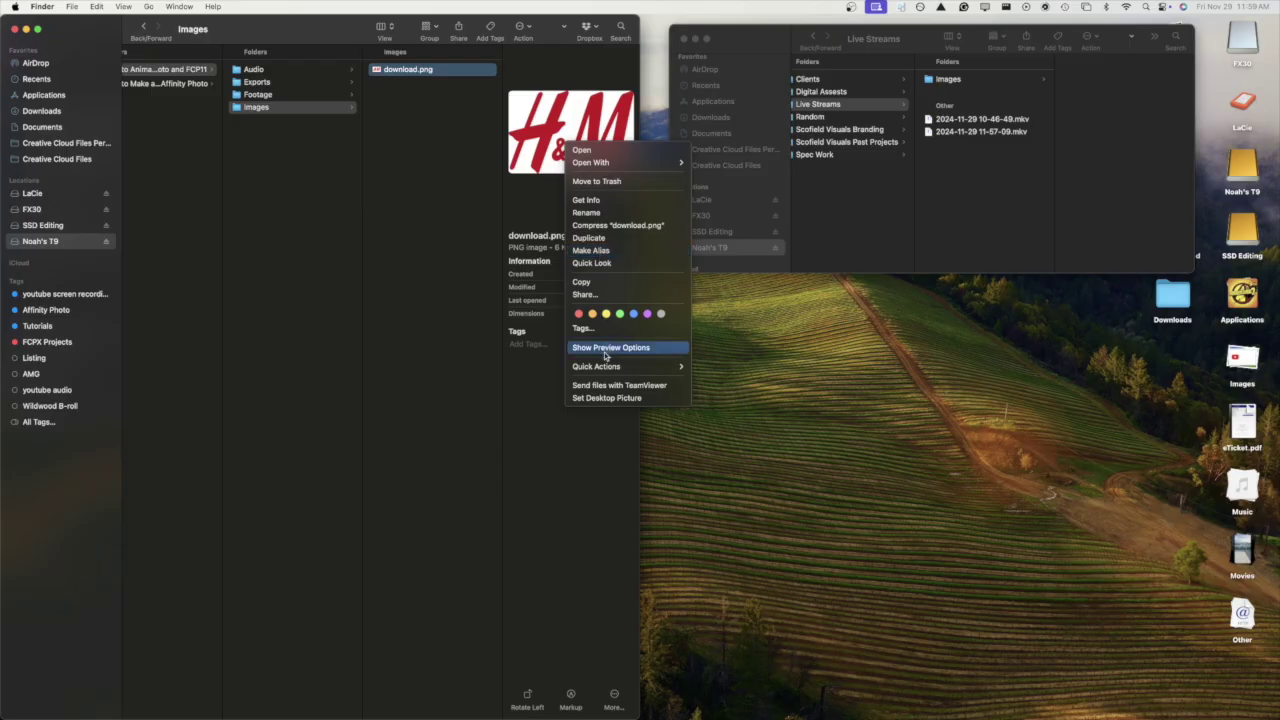
{"action": "mouse_move", "coordinate": [610, 368]}
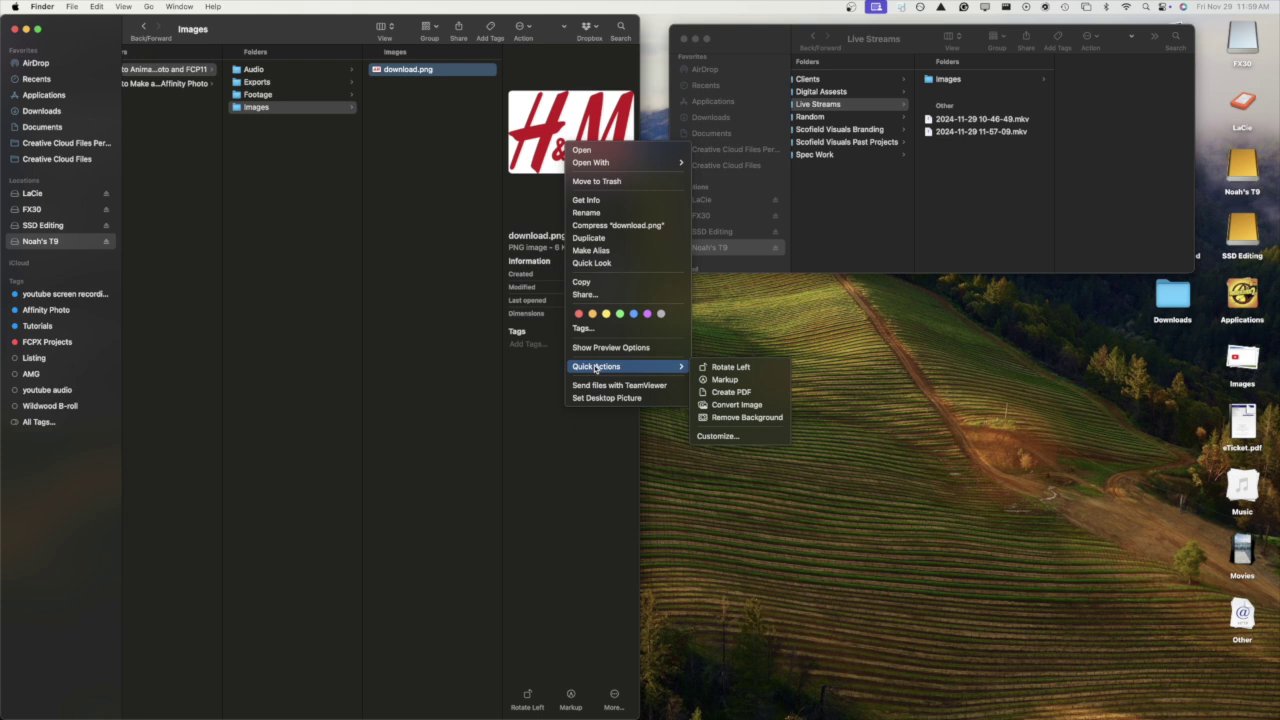
{"action": "left_click", "coordinate": [745, 417]}
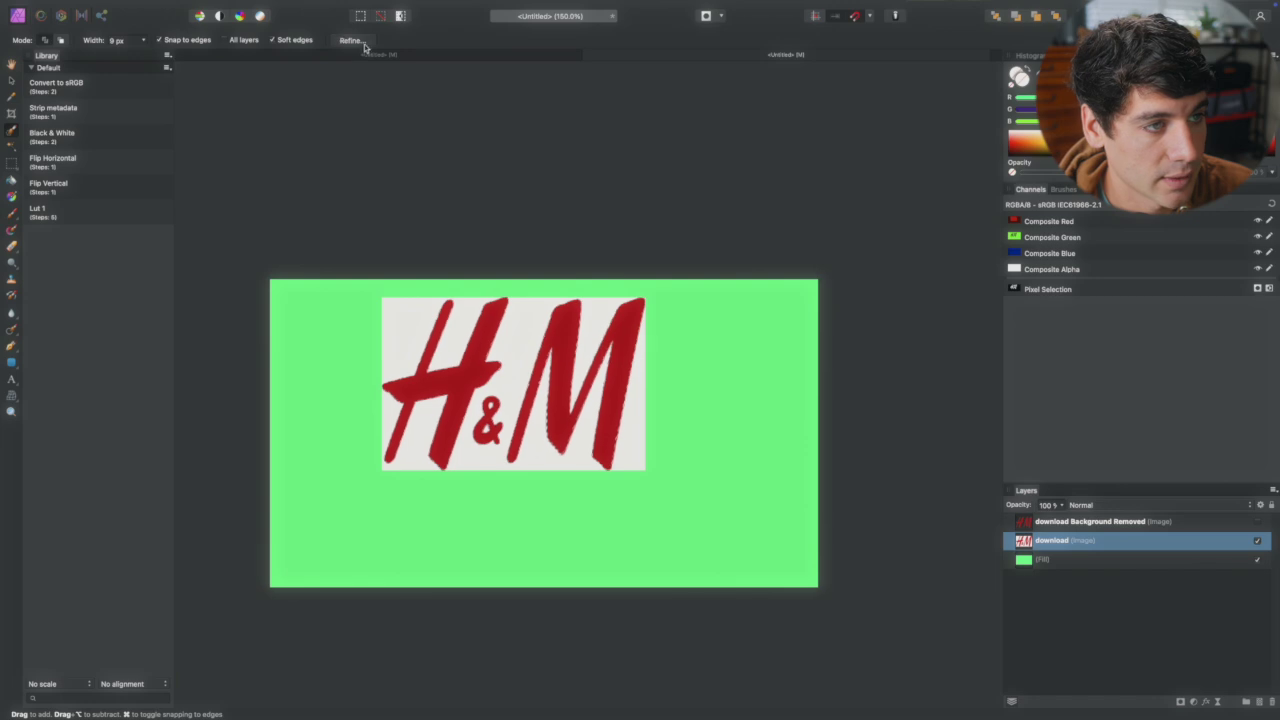
- Refine the letter selection with the default settings in Affinity Photo and add it as a mask on the download layer
{"action": "left_click", "coordinate": [352, 41]}
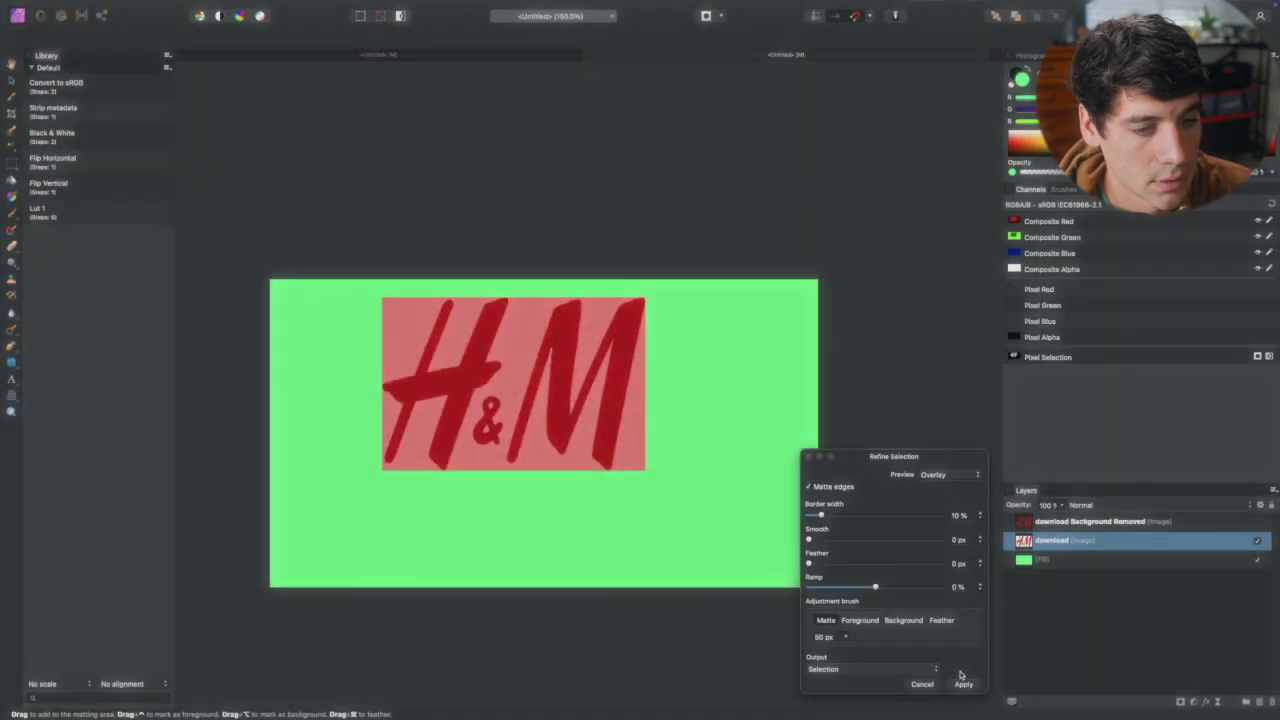
{"action": "left_click", "coordinate": [963, 684]}
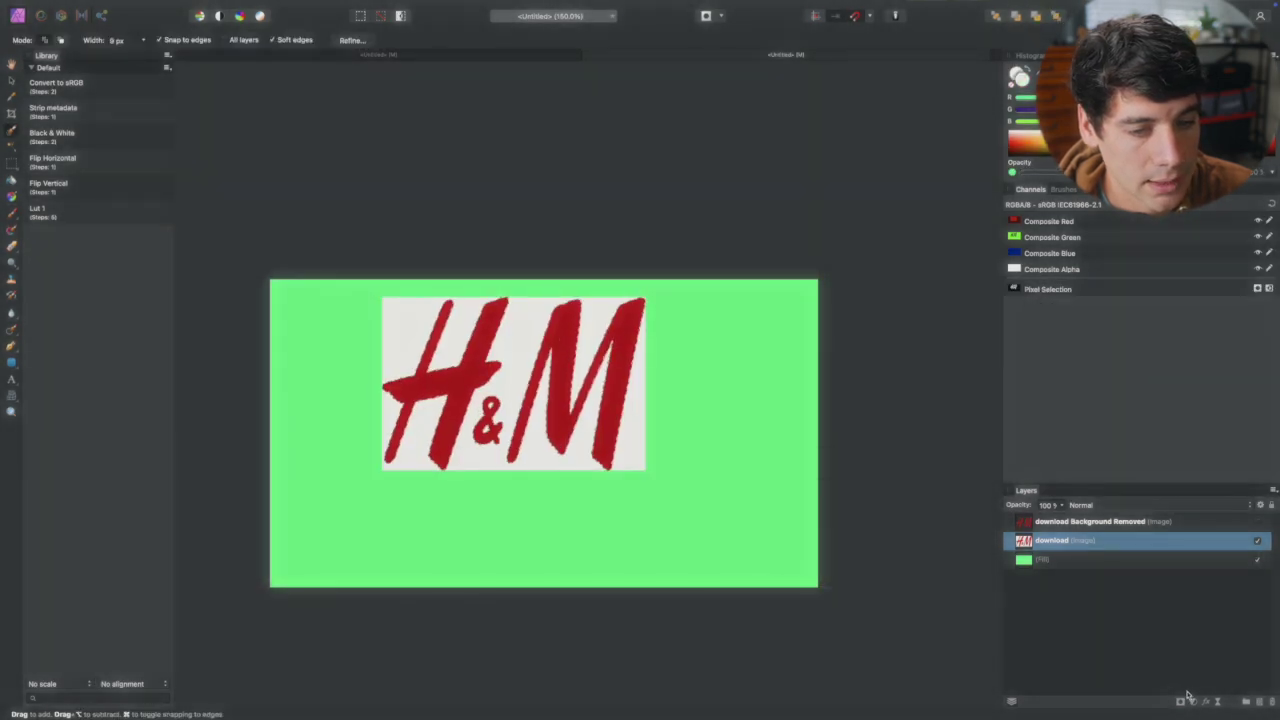
{"action": "left_click", "coordinate": [1181, 703]}
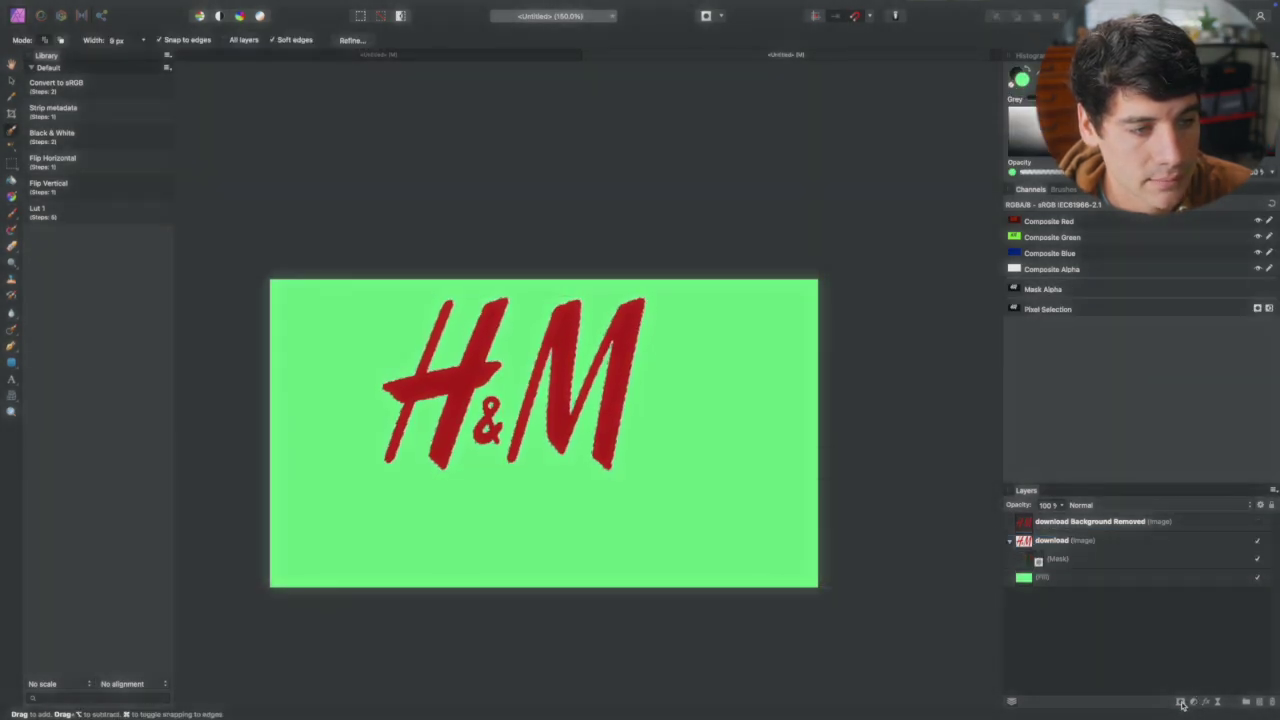
{"action": "left_click", "coordinate": [1078, 541]}
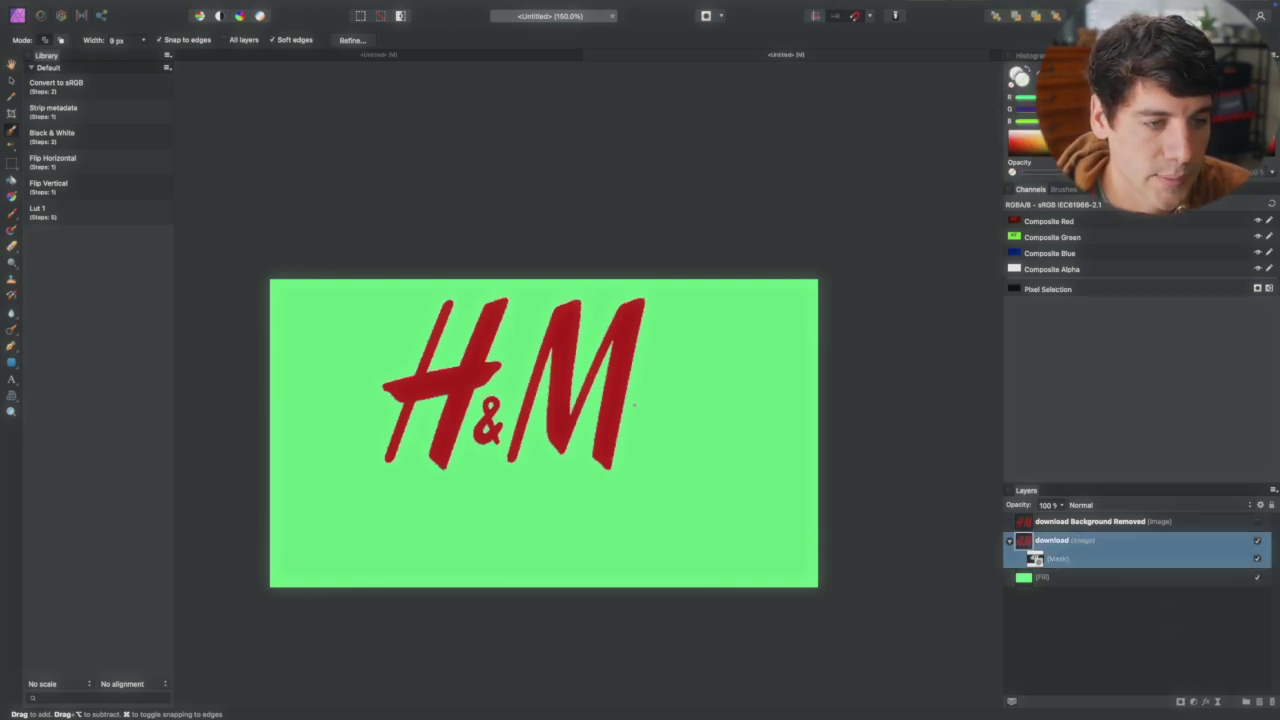
- Shrink the masked logo onto the left part of the canvas and show the download Background Removed image beside it for comparison
{"action": "key", "text": "v"}
{"action": "mouse_move", "coordinate": [653, 468]}
{"action": "left_mouse_down"}
{"action": "mouse_move", "coordinate": [656, 531]}
{"action": "mouse_move", "coordinate": [444, 431]}
{"action": "mouse_move", "coordinate": [681, 398]}
{"action": "left_mouse_up"}
{"action": "left_click", "coordinate": [1017, 521]}
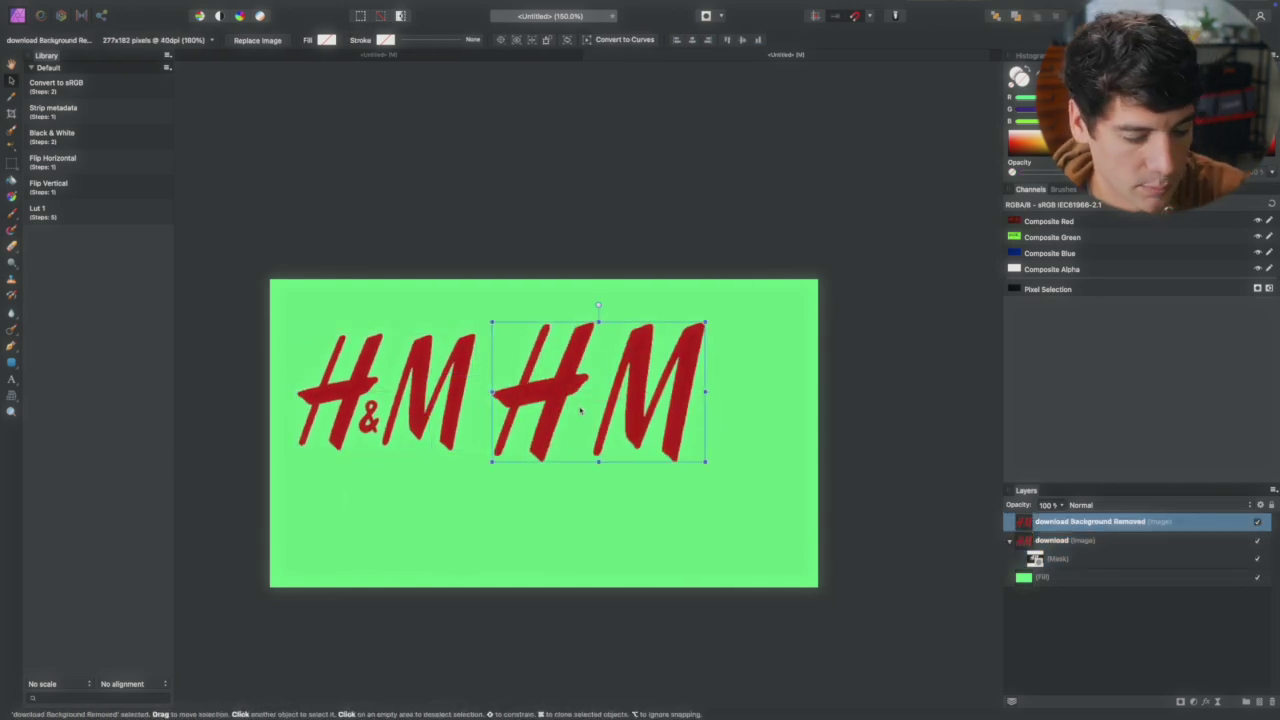
- Inspect the download Background Removed image up close and delete it, keeping only the masked logo
{"action": "scroll", "coordinate": [580, 410], "scroll_direction": "up", "scroll_amount": 5}
{"action": "scroll", "coordinate": [594, 451], "scroll_direction": "down", "scroll_amount": 6}
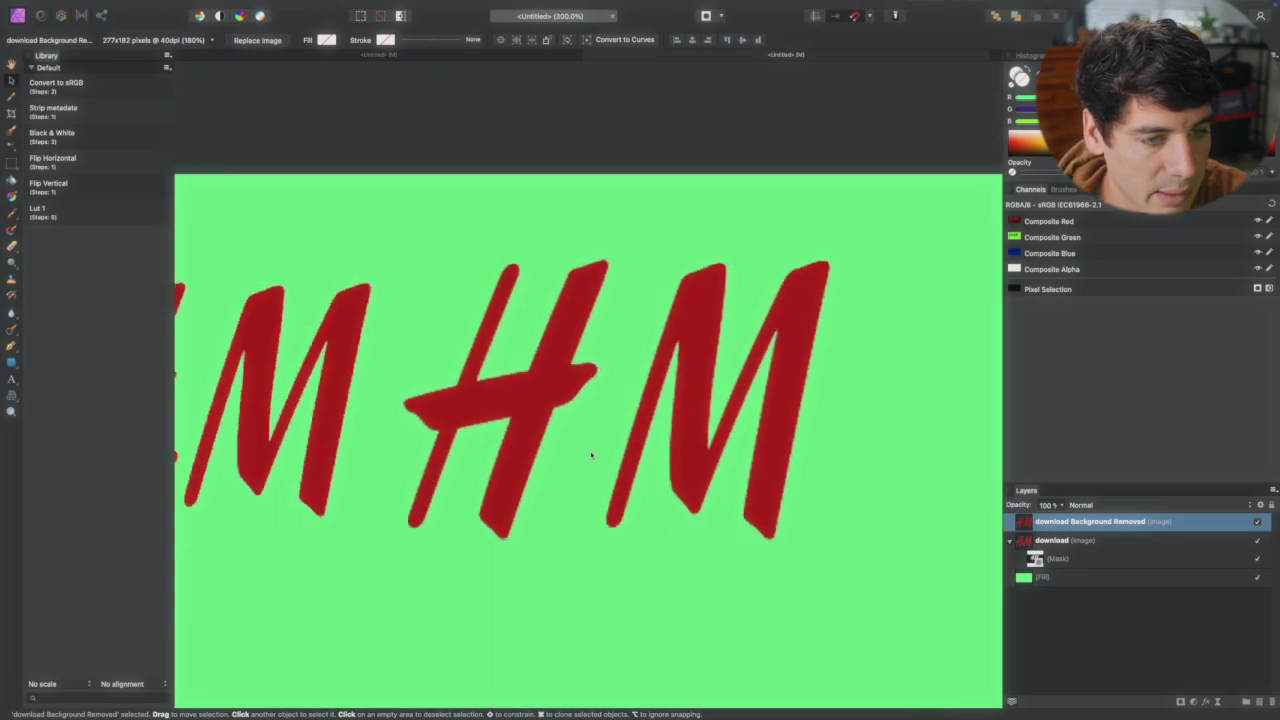
{"action": "left_click", "coordinate": [417, 367]}
{"action": "left_click", "coordinate": [669, 458]}
{"action": "key", "text": "Delete"}
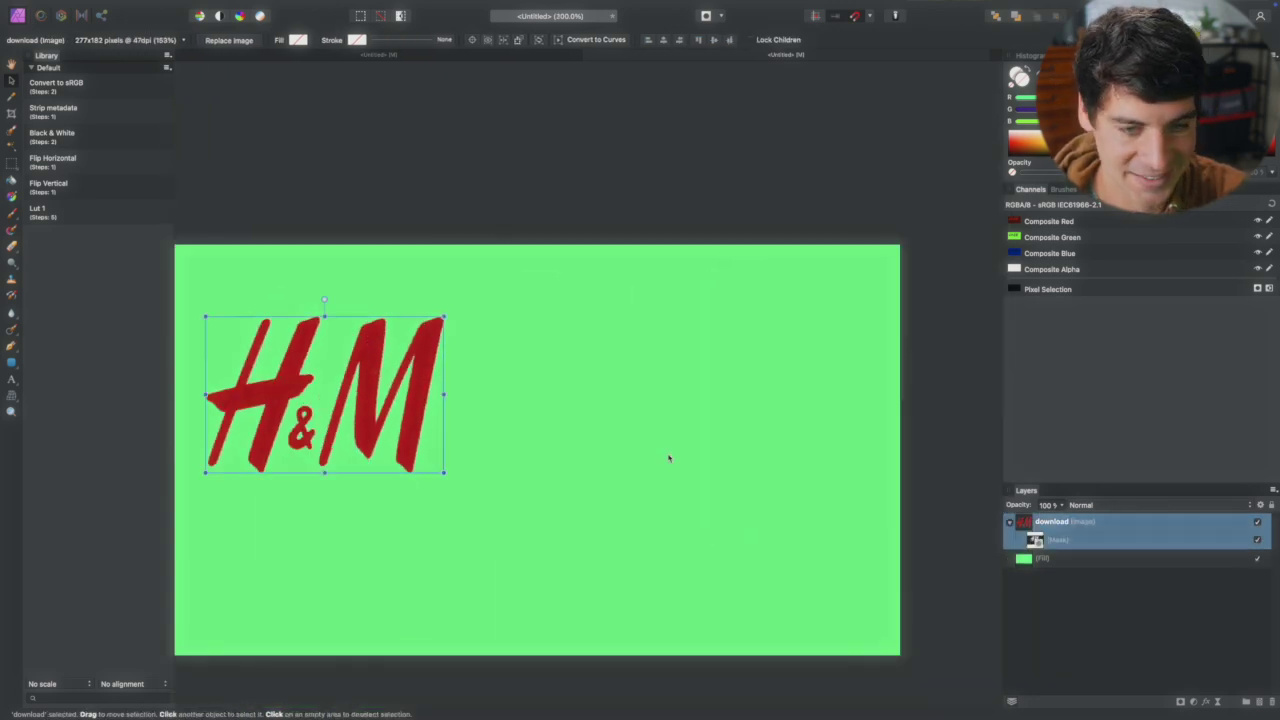
- Rename the masked logo layer H And M and reposition the logo toward the middle of the green canvas
{"action": "left_click_drag", "start_coordinate": [297, 438], "coordinate": [435, 452]}
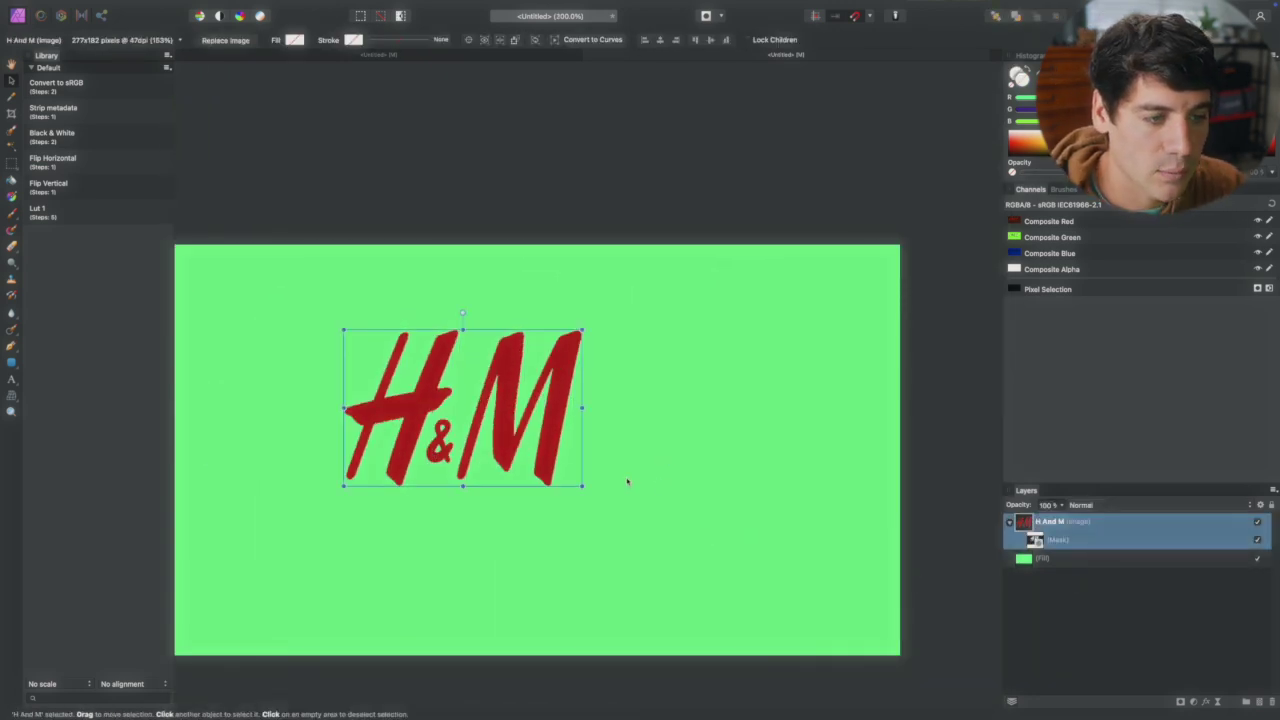
{"action": "left_click", "coordinate": [628, 481]}
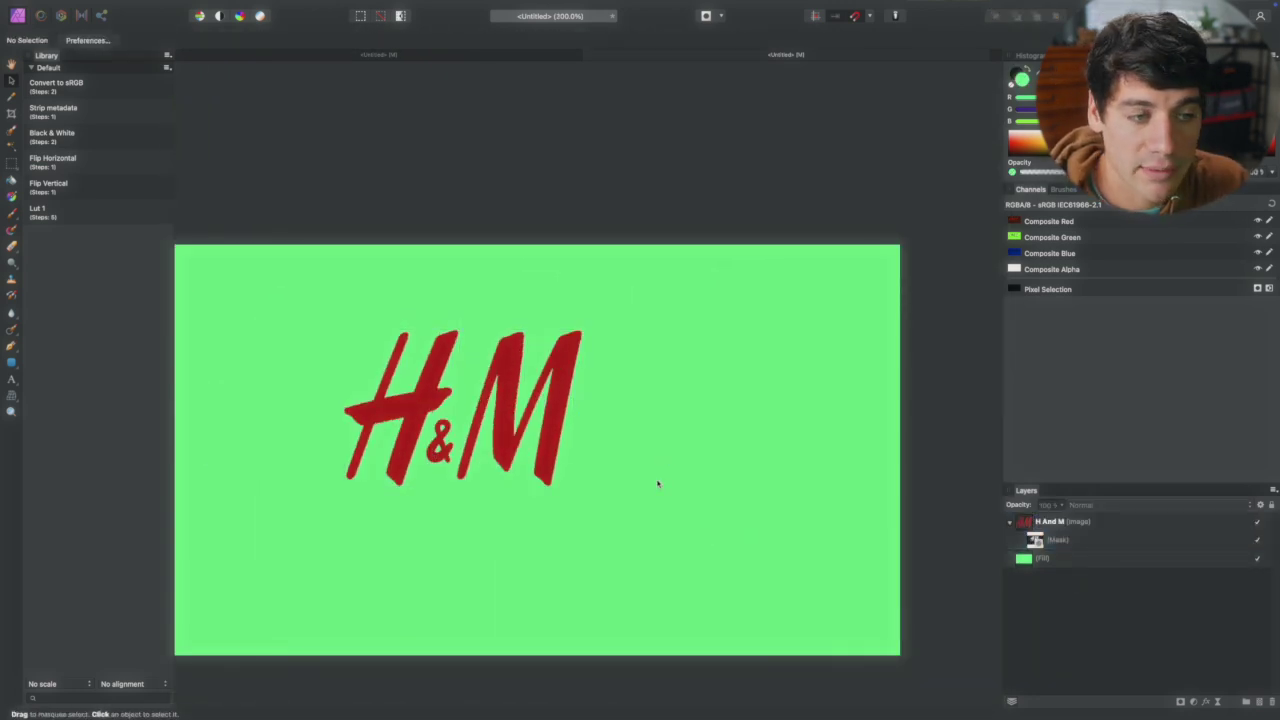
{"action": "left_click", "coordinate": [484, 426]}
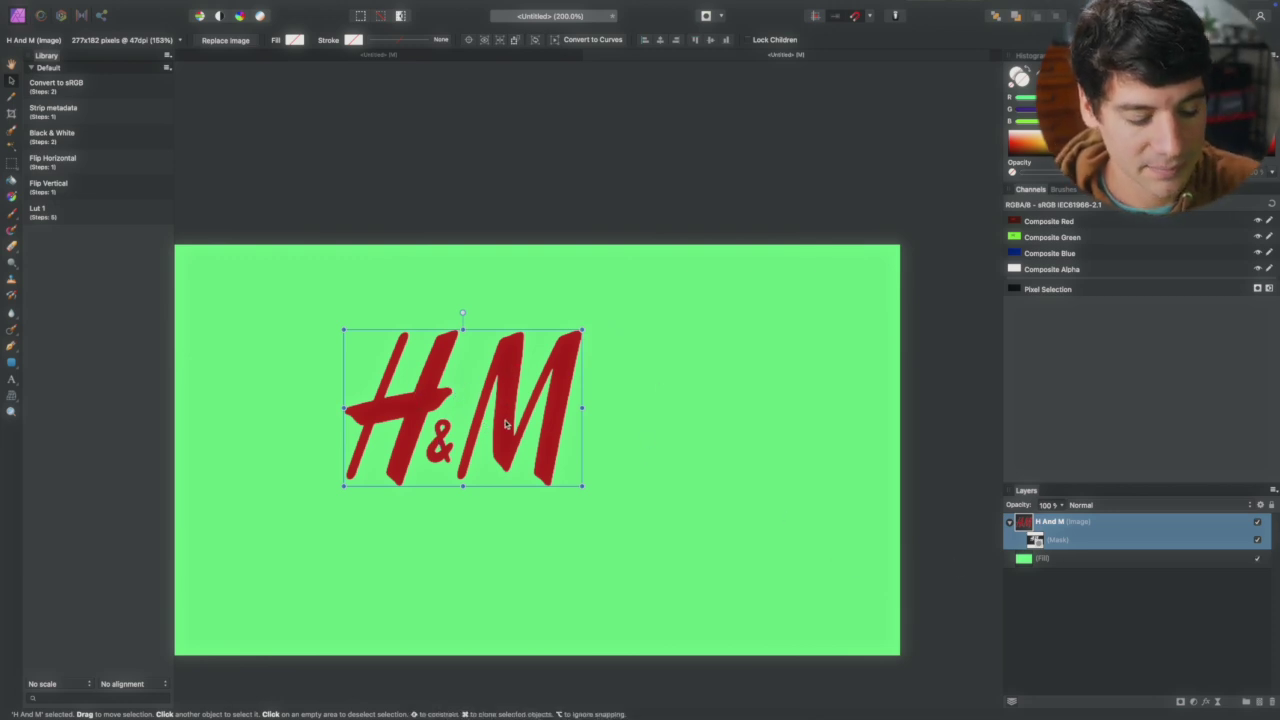
{"action": "key", "text": "super+equal"}
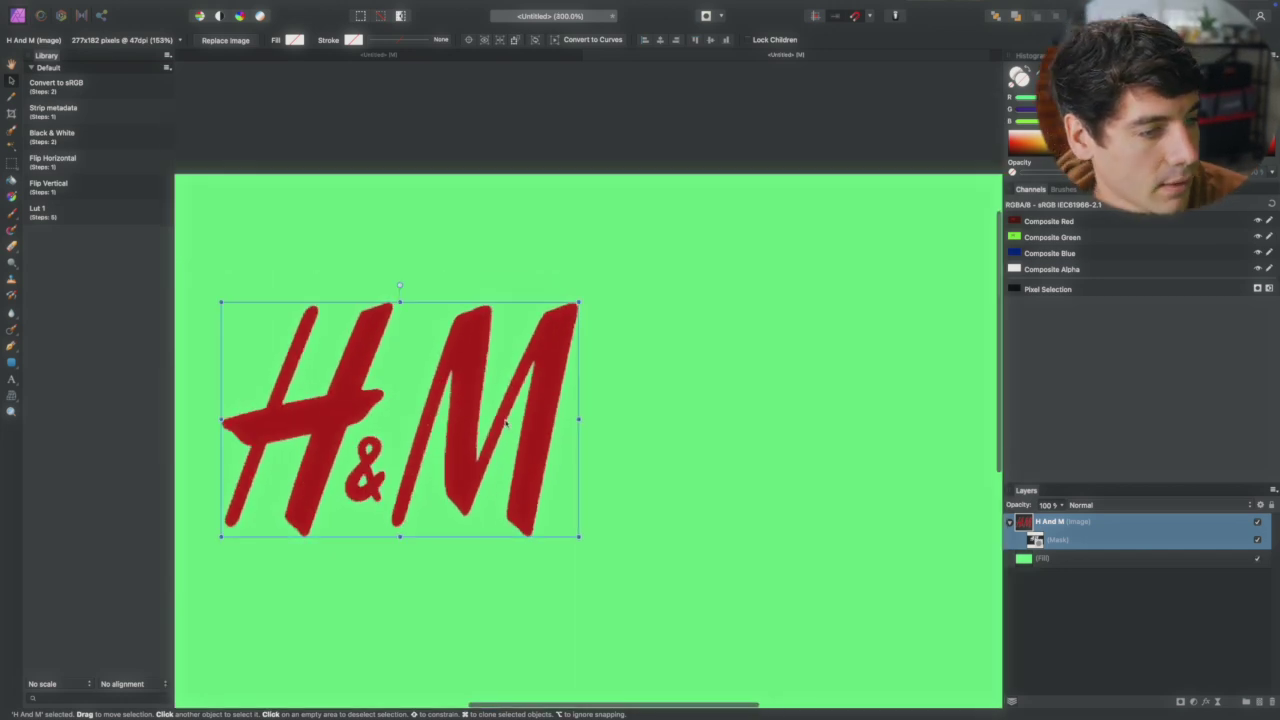
{"action": "left_click_drag", "start_coordinate": [450, 405], "coordinate": [613, 405]}
{"action": "key", "text": "super+minus"}
{"action": "key", "text": "super+minus"}
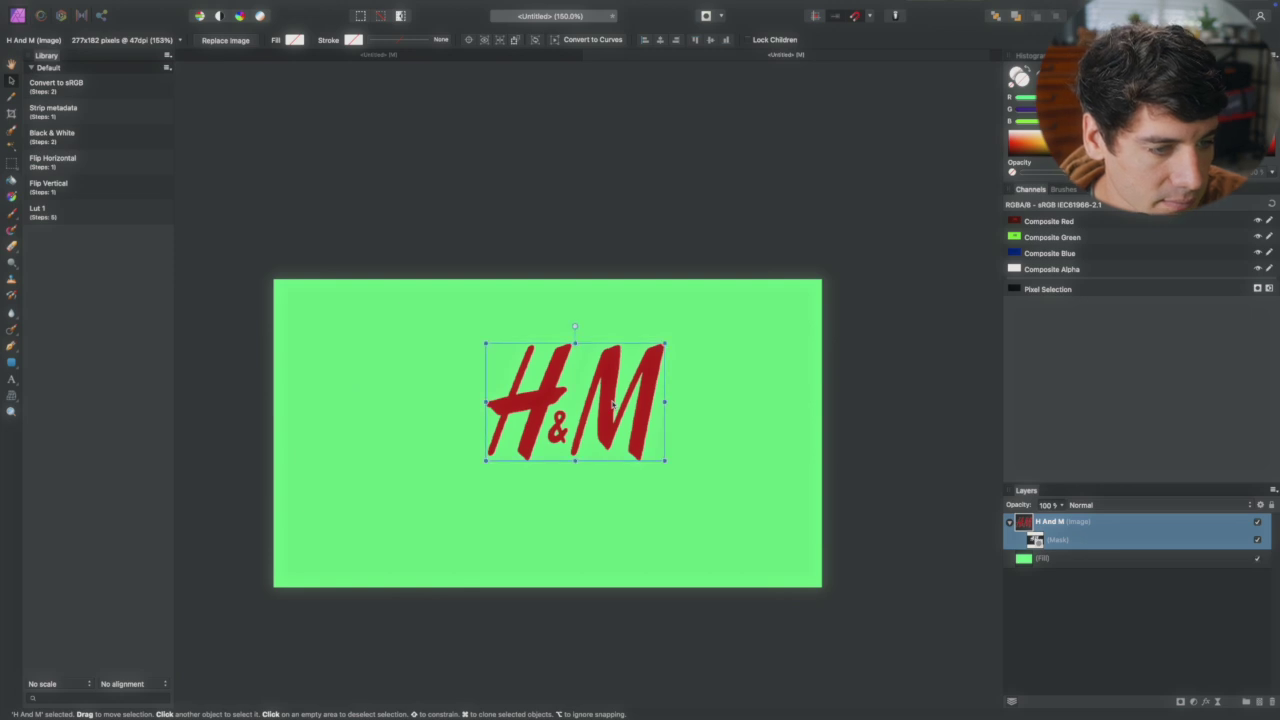
{"action": "key", "text": "super+equal"}
{"action": "key", "text": "super+equal"}
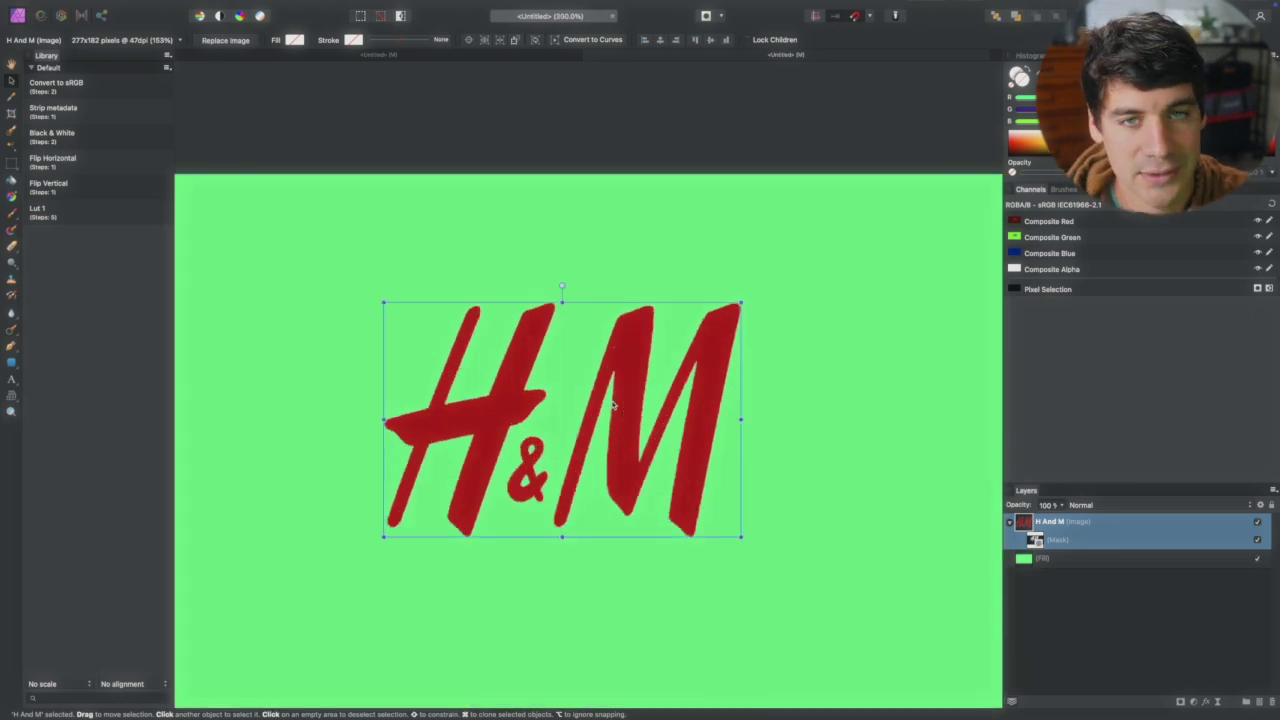
{"action": "left_click_drag", "start_coordinate": [612, 404], "coordinate": [525, 404]}
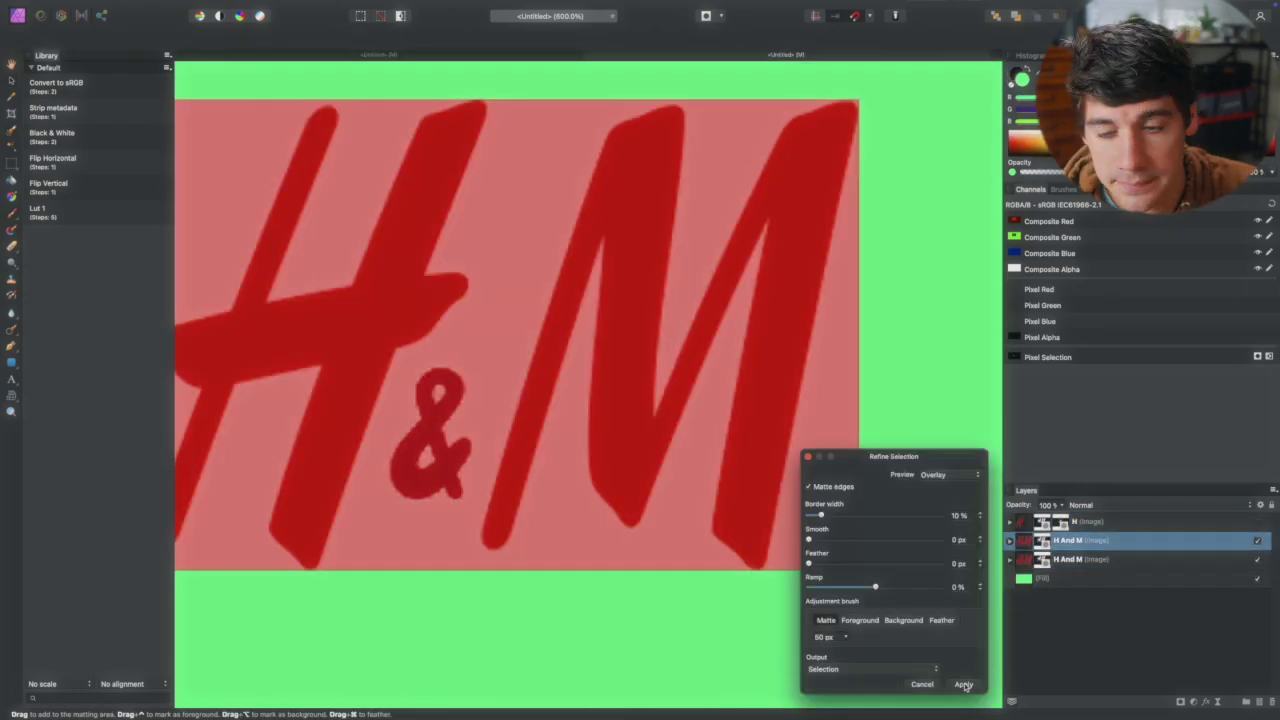
- Apply the refined ampersand selection, mask the H And M copy below the H layer with it, and check that layer in isolation
{"action": "left_click", "coordinate": [963, 685]}
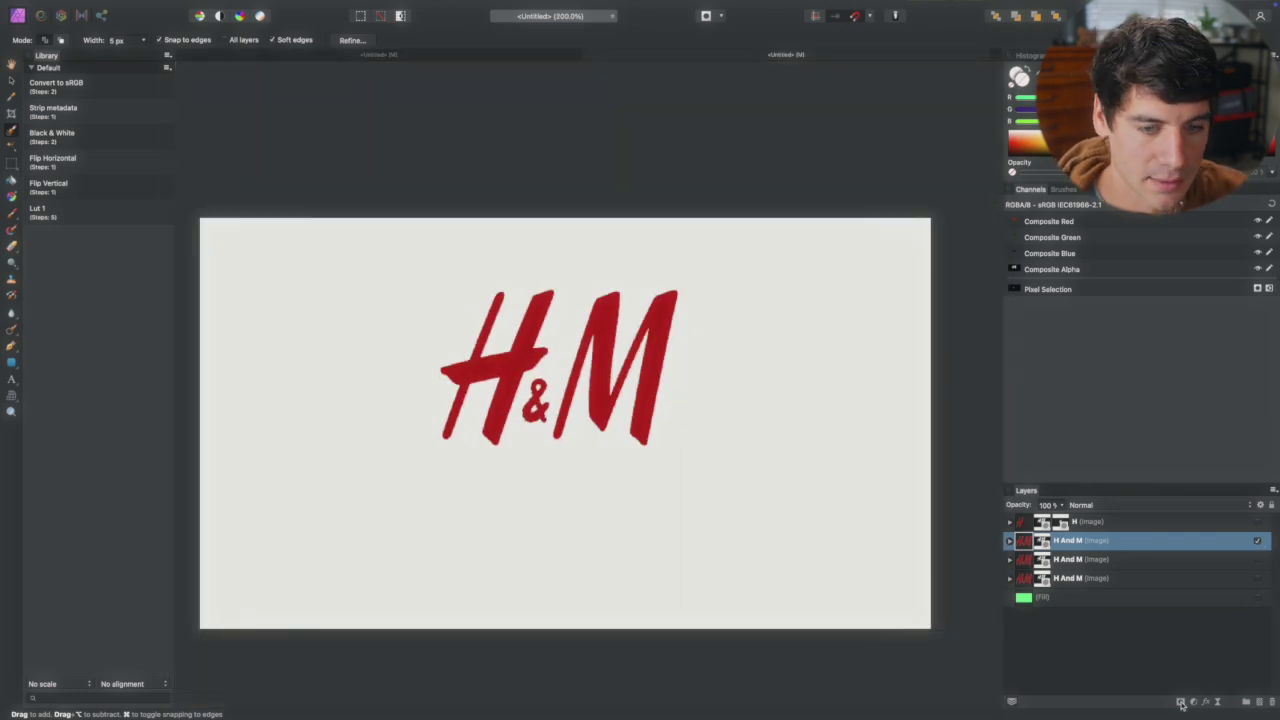
{"action": "left_click", "coordinate": [1257, 540], "text": "alt"}
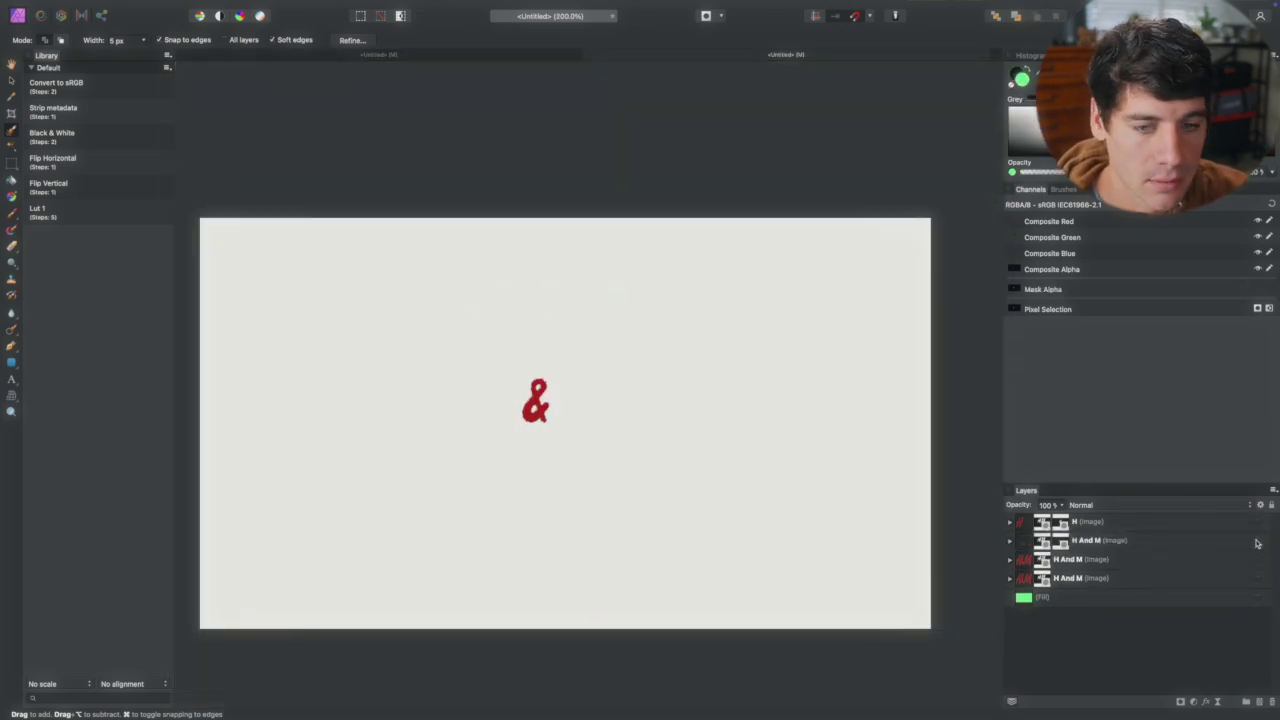
{"action": "left_click", "coordinate": [1257, 540], "text": "alt"}
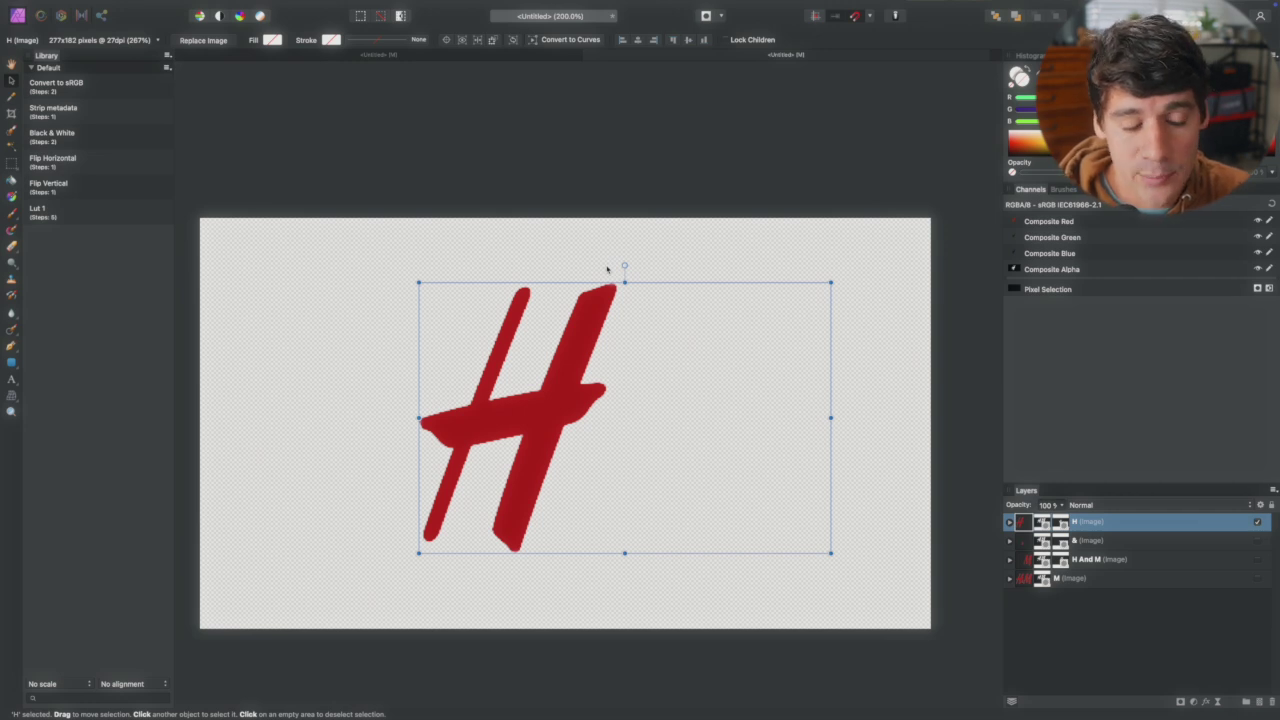
- In Final Cut Pro, extend the Custom background to the end of the H & M FULL LOGO clip and make it white
{"action": "left_click", "coordinate": [7, 22]}
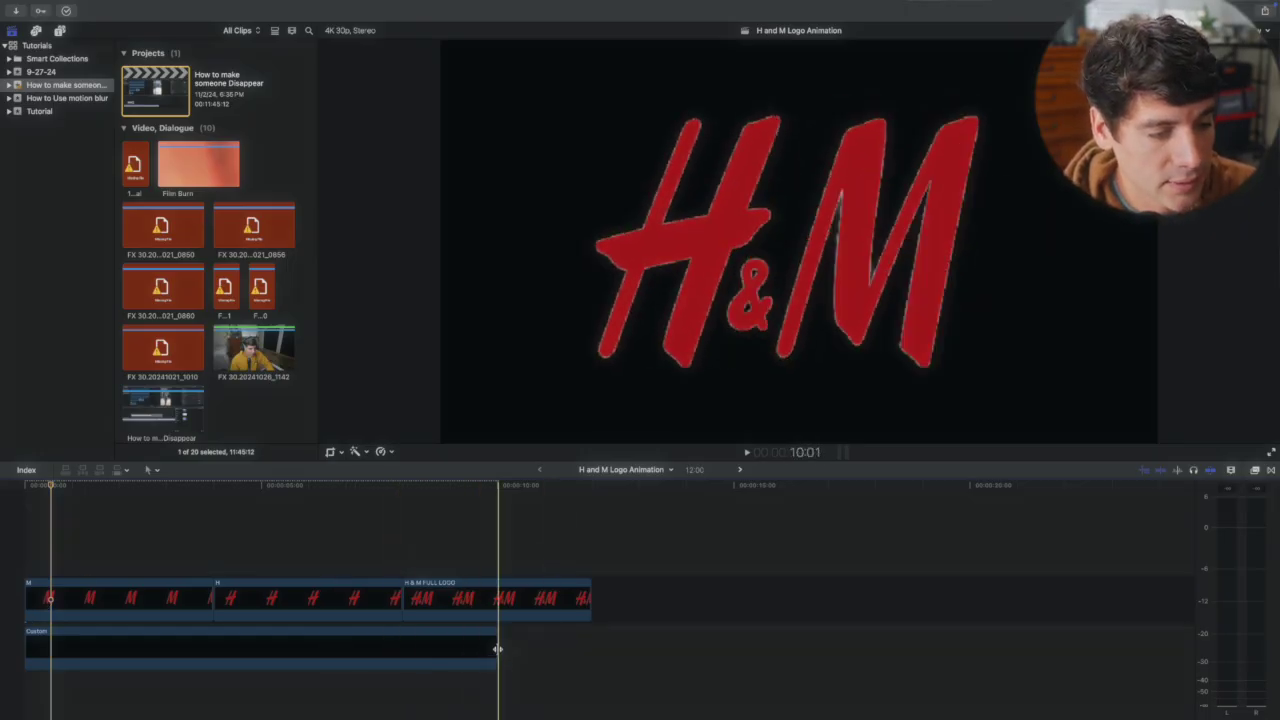
{"action": "left_click_drag", "start_coordinate": [498, 650], "coordinate": [591, 651]}
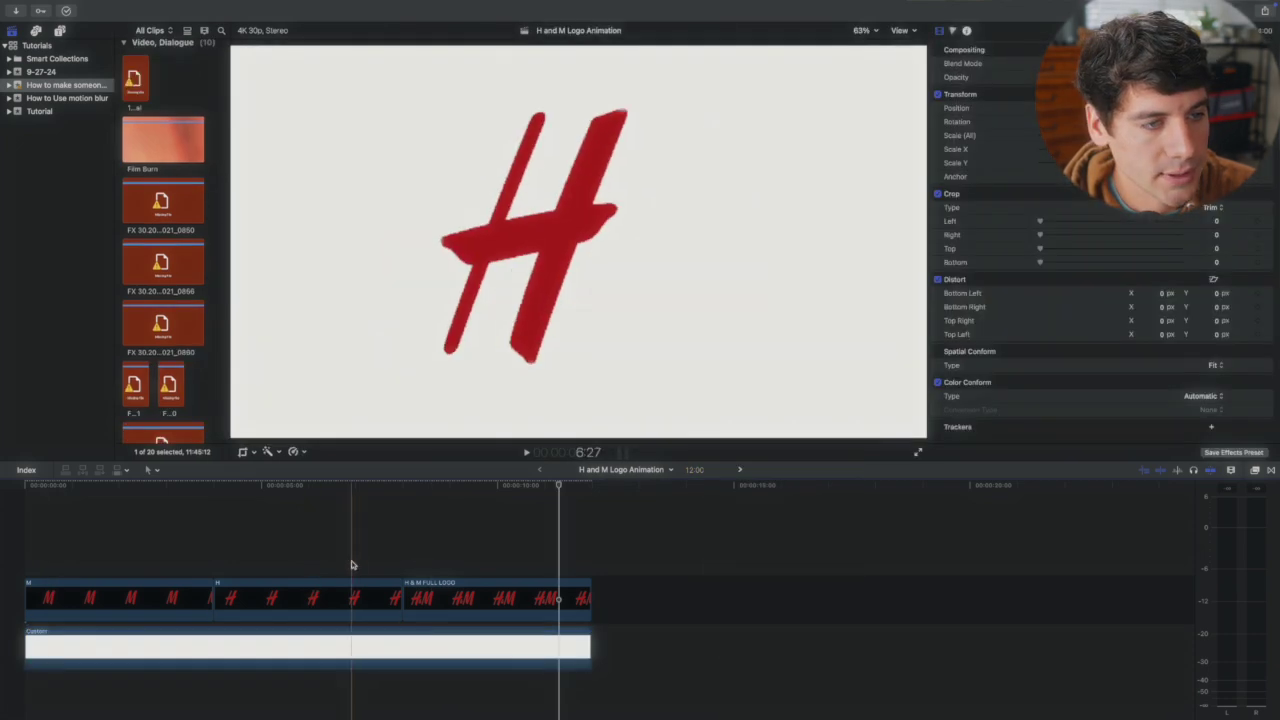
- Scale the H & M FULL LOGO clip down to about a quarter of its size and return the playhead to the H clip
{"action": "left_click", "coordinate": [505, 543]}
{"action": "left_click", "coordinate": [507, 590]}
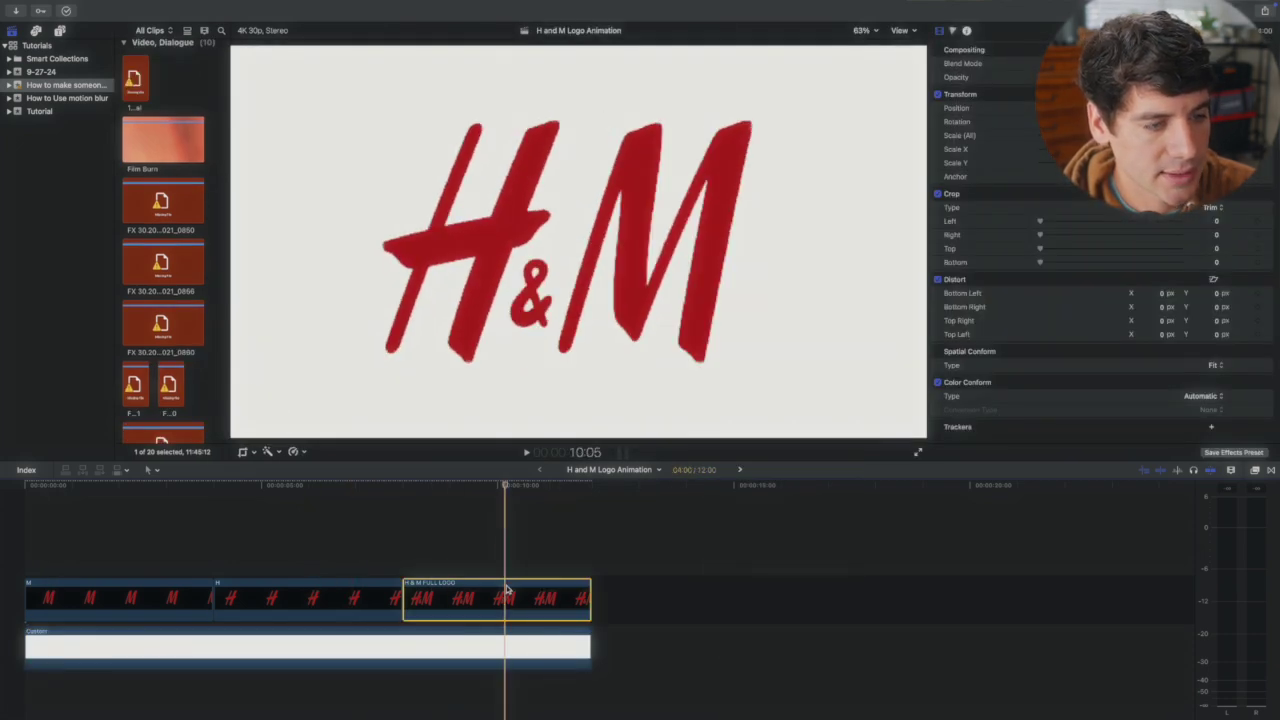
{"action": "left_click_drag", "start_coordinate": [1077, 135], "coordinate": [1048, 135]}
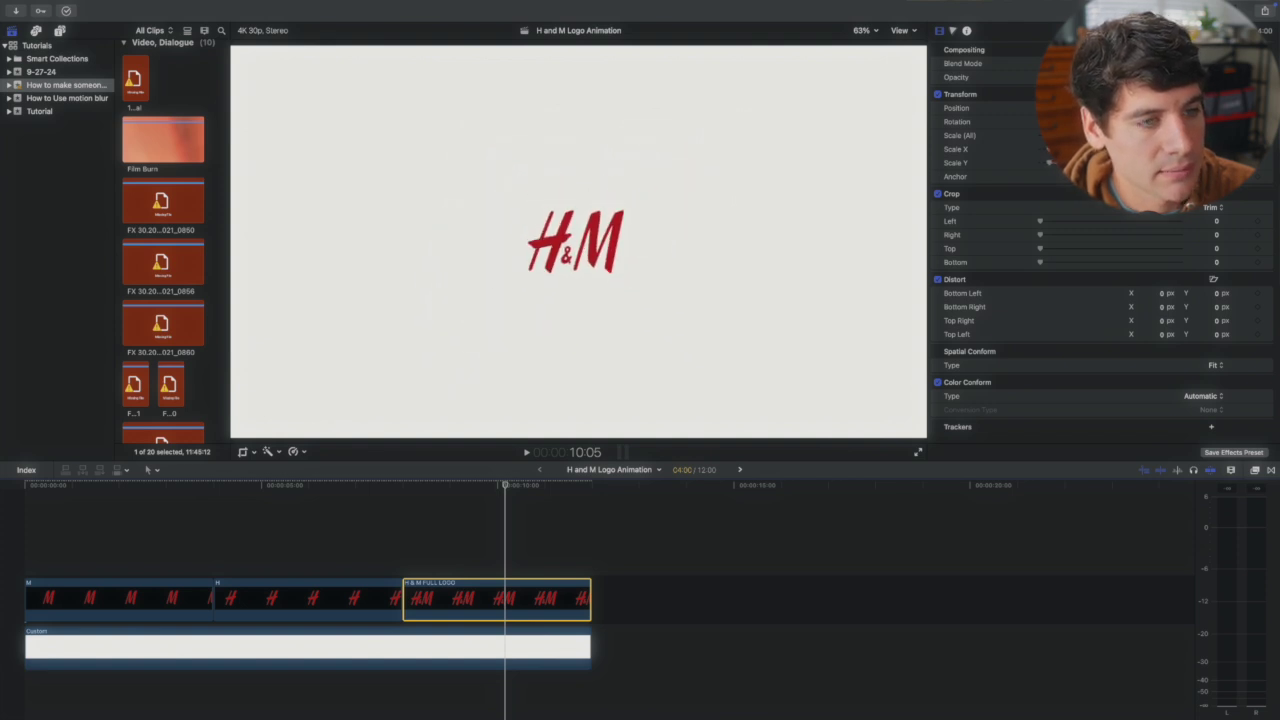
{"action": "left_click", "coordinate": [340, 566]}
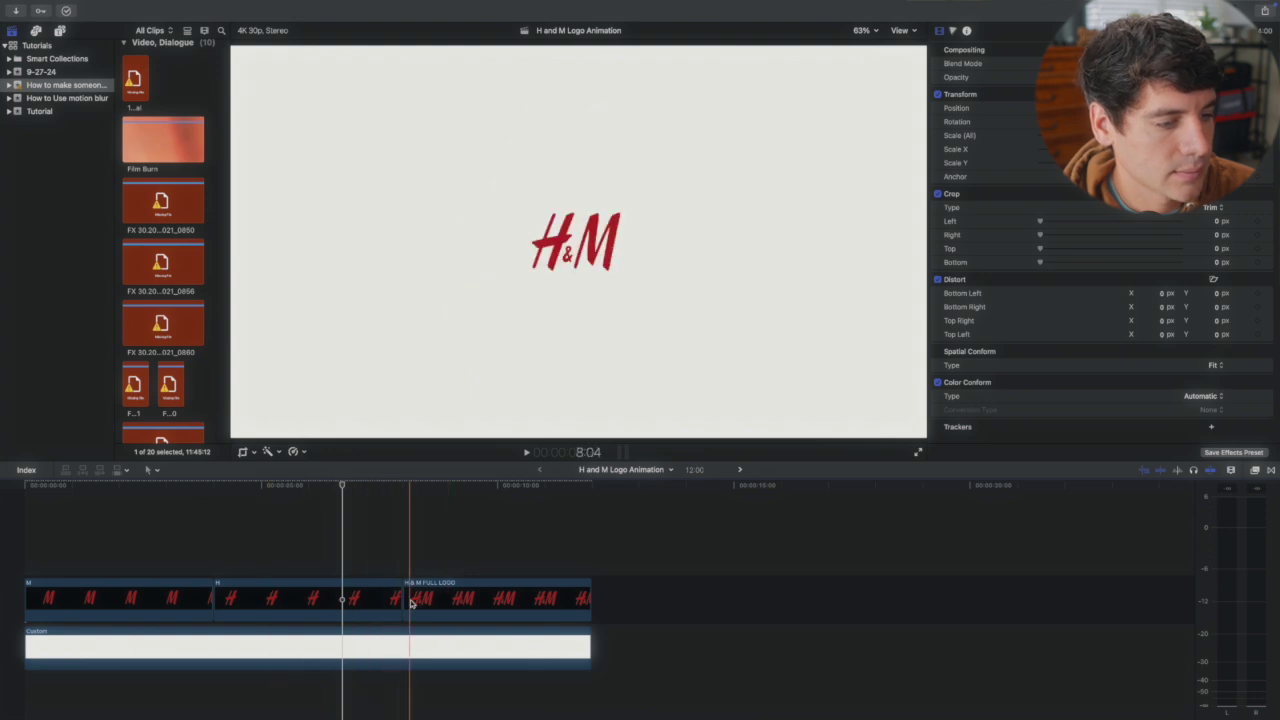
- Lengthen the H & M FULL LOGO clip to 12 seconds from the start and stack the M, H and & clips above it
{"action": "left_click_drag", "start_coordinate": [404, 600], "coordinate": [434, 601]}
{"action": "left_click_drag", "start_coordinate": [452, 600], "coordinate": [110, 605]}
{"action": "left_click_drag", "start_coordinate": [218, 646], "coordinate": [31, 628]}
{"action": "left_click_drag", "start_coordinate": [211, 597], "coordinate": [554, 606]}
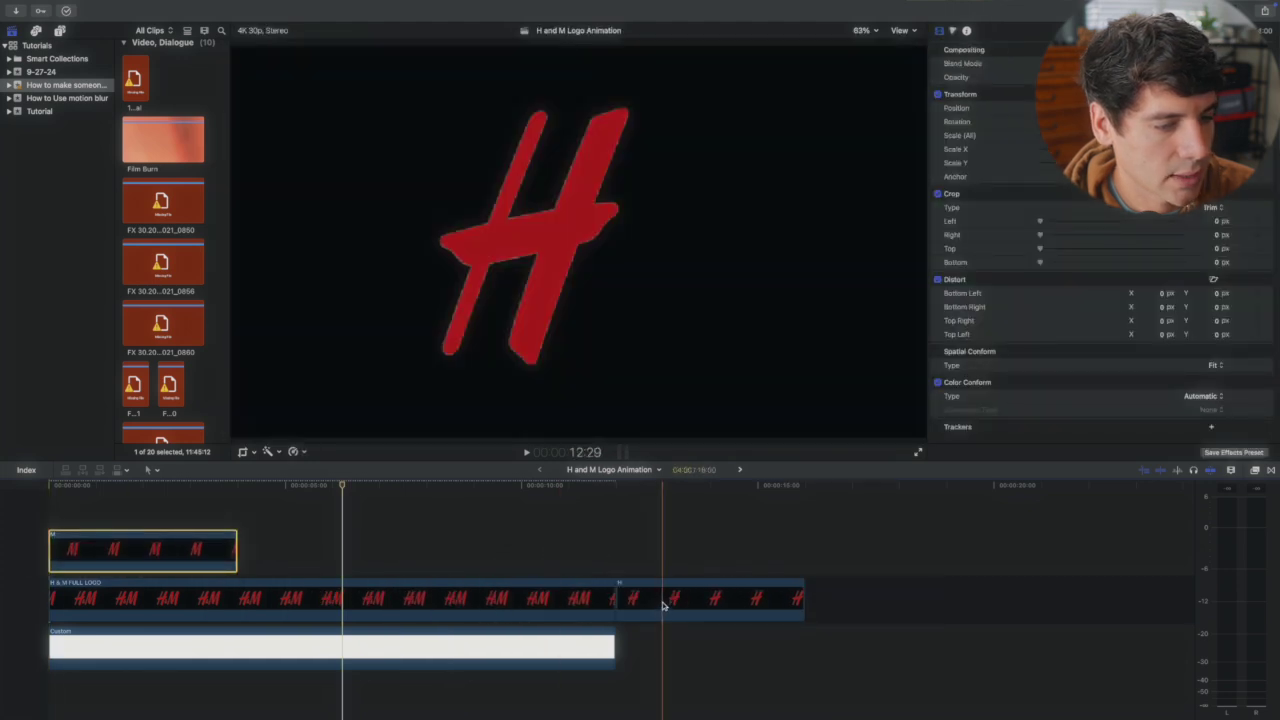
{"action": "left_click_drag", "start_coordinate": [662, 602], "coordinate": [94, 525]}
{"action": "left_click", "coordinate": [377, 623]}
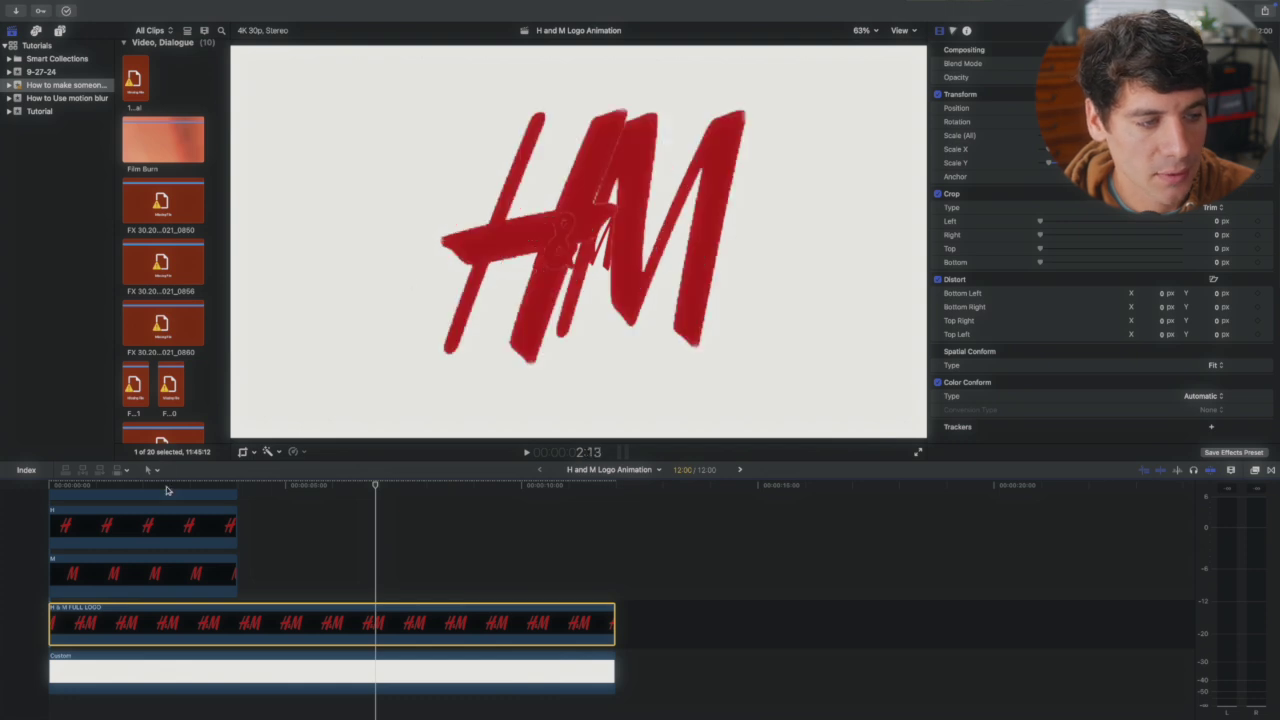
{"action": "scroll", "coordinate": [347, 514], "scroll_direction": "up", "scroll_amount": 3}
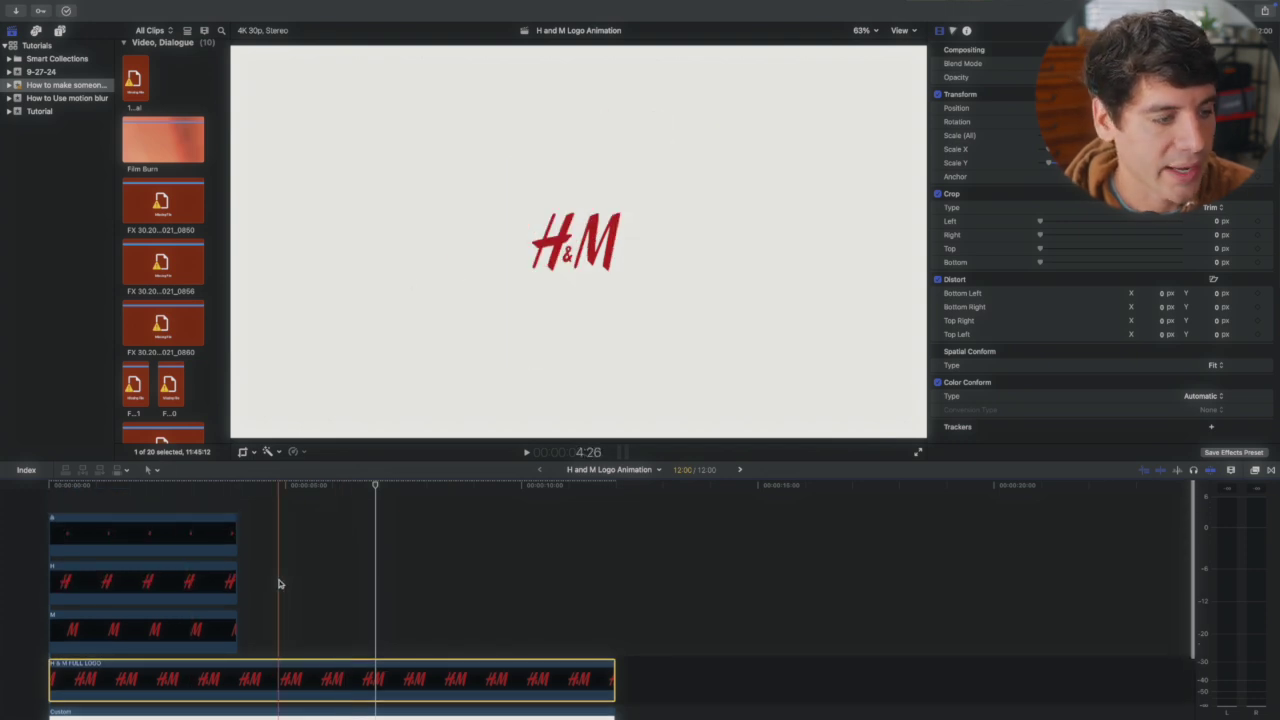
{"action": "left_click_drag", "start_coordinate": [234, 625], "coordinate": [376, 650]}
{"action": "key", "text": "super+z"}
- Disable the H and M clips in the stack, leaving the & clip active over the full logo
{"action": "key", "text": "super+equal"}
{"action": "key", "text": "super+equal"}
{"action": "scroll", "coordinate": [110, 632], "scroll_direction": "left", "scroll_amount": 3}
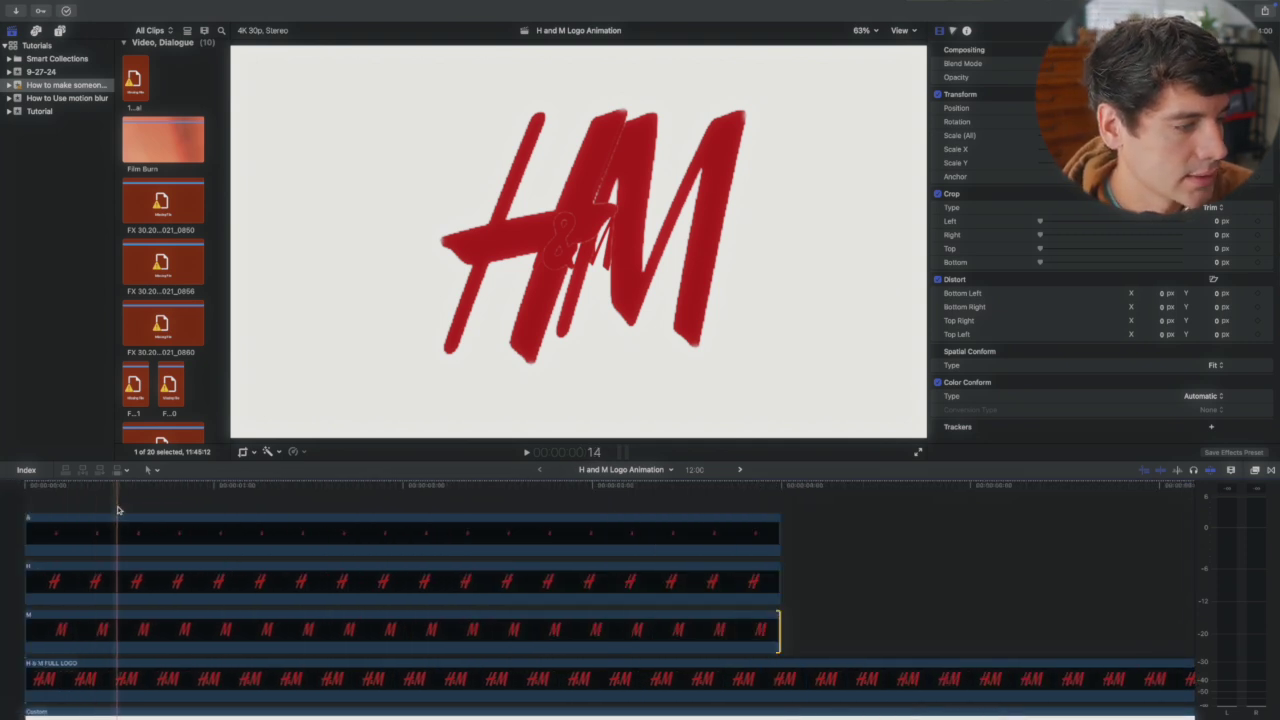
{"action": "left_click", "coordinate": [118, 508]}
{"action": "left_click", "coordinate": [108, 585]}
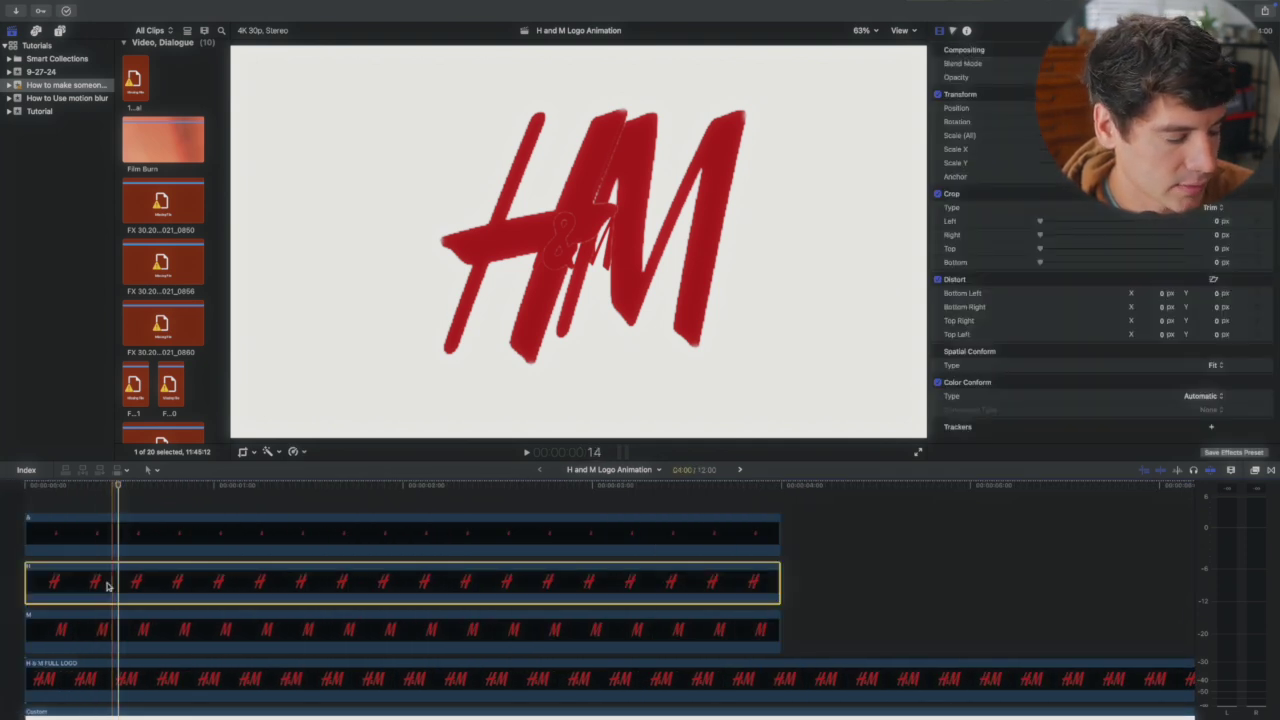
{"action": "key", "text": "v"}
{"action": "left_click", "coordinate": [105, 628]}
{"action": "key", "text": "v"}
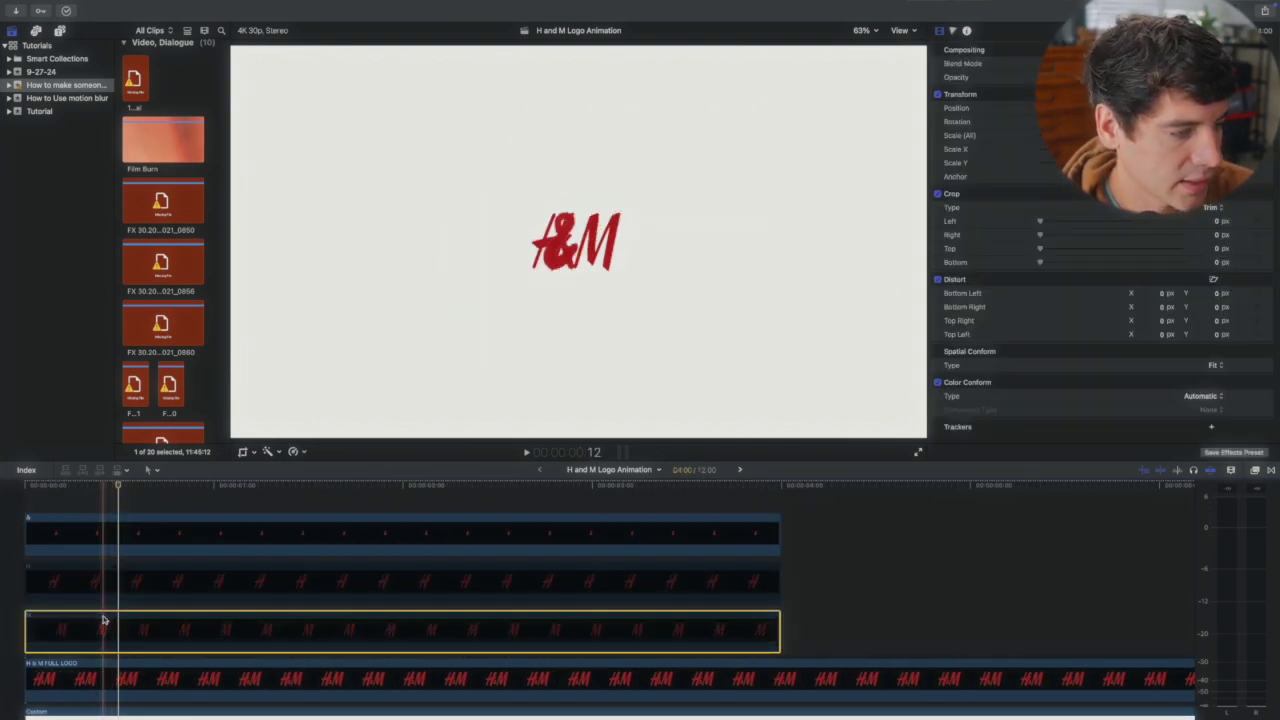
- With the viewer at 400%, scale the & clip to 30%, align it over the full logo's ampersand, and disable the clip
{"action": "left_click", "coordinate": [127, 532]}
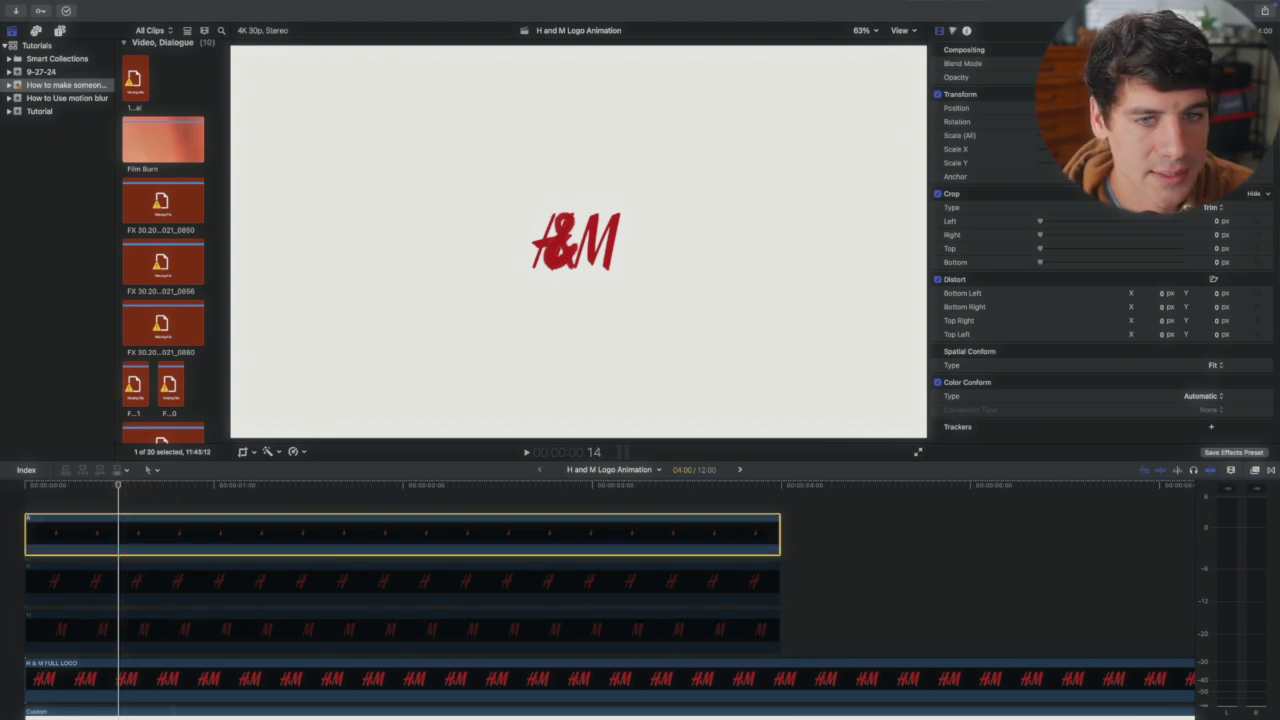
{"action": "key", "text": "Left"}
{"action": "left_click", "coordinate": [861, 31]}
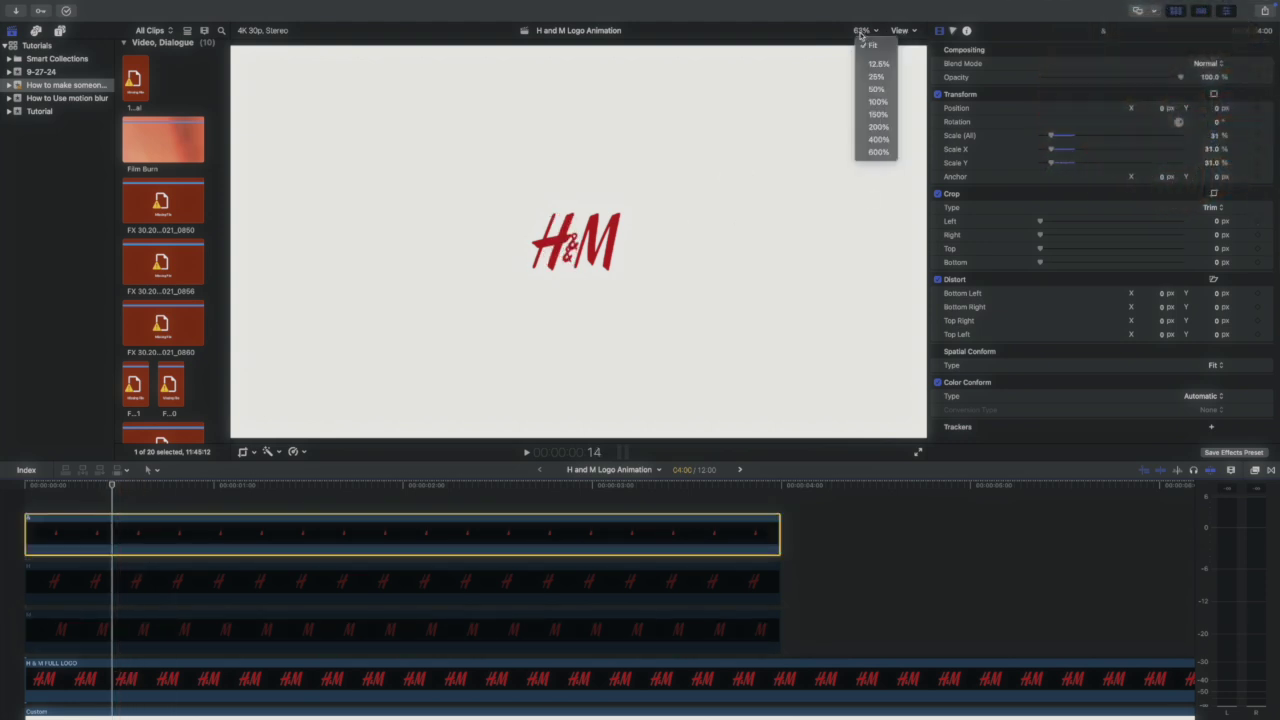
{"action": "left_click", "coordinate": [878, 139]}
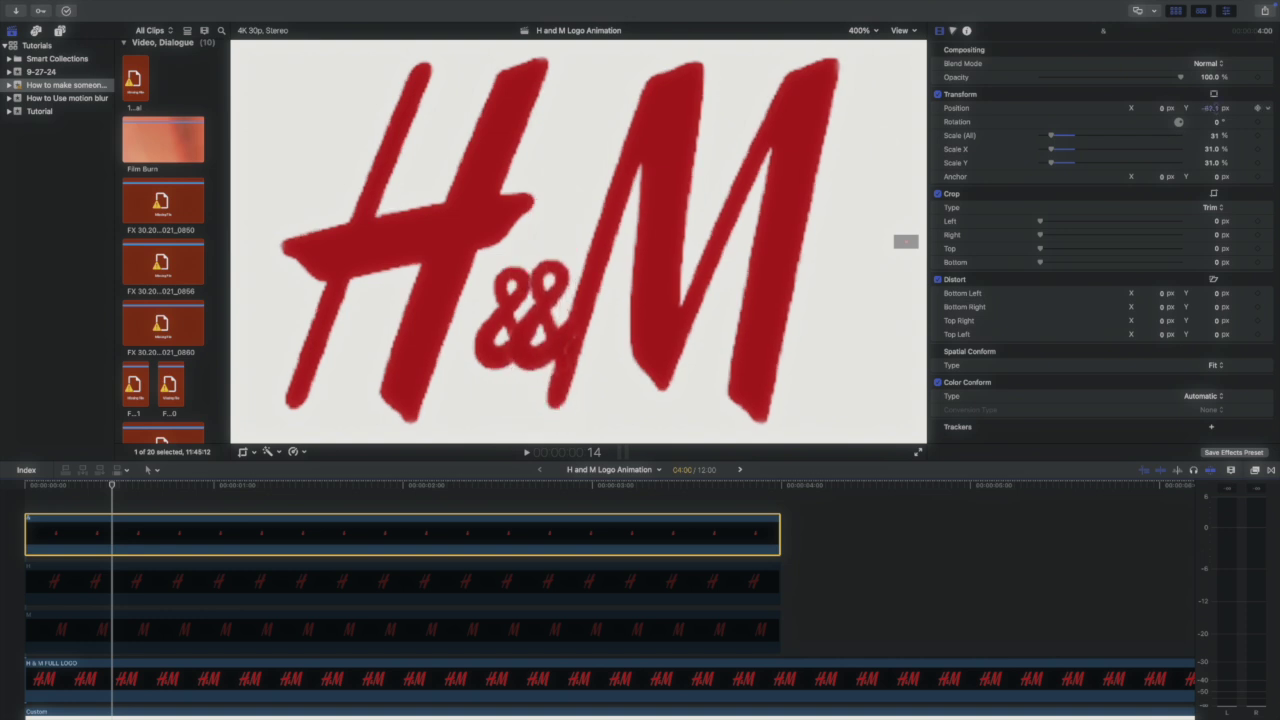
{"action": "left_click", "coordinate": [1172, 112]}
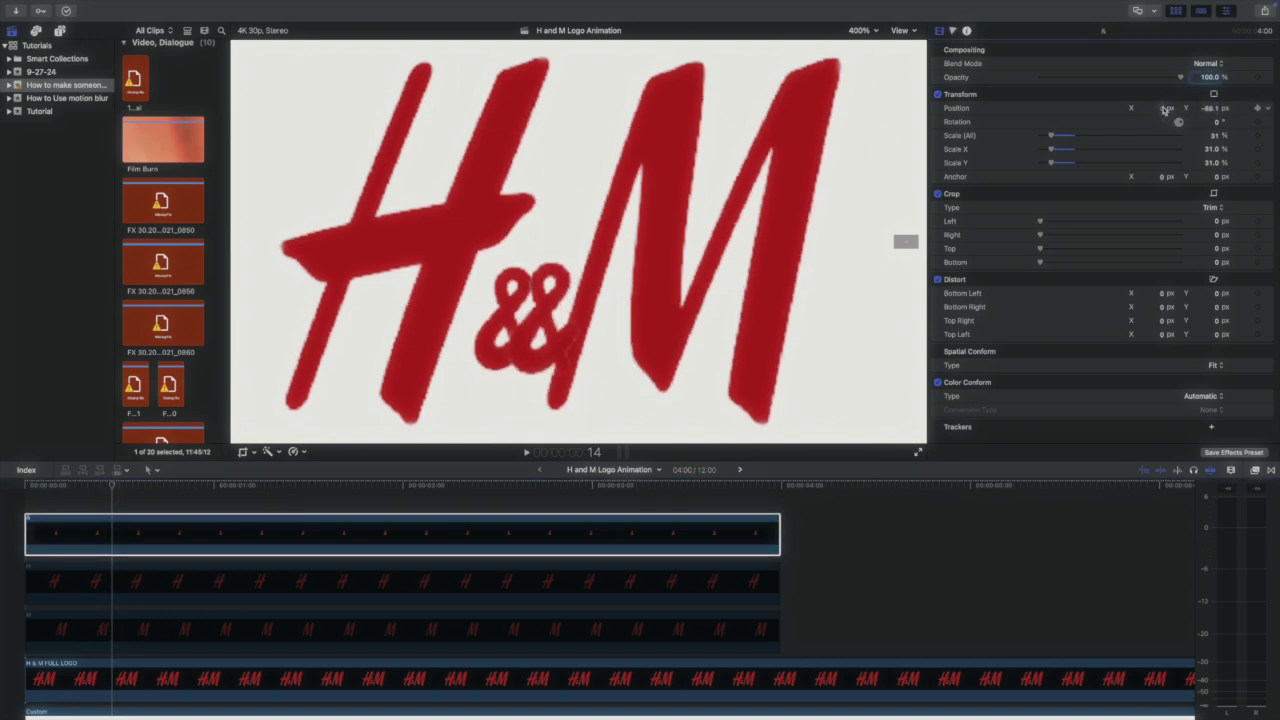
{"action": "left_click_drag", "start_coordinate": [1163, 111], "coordinate": [1155, 112]}
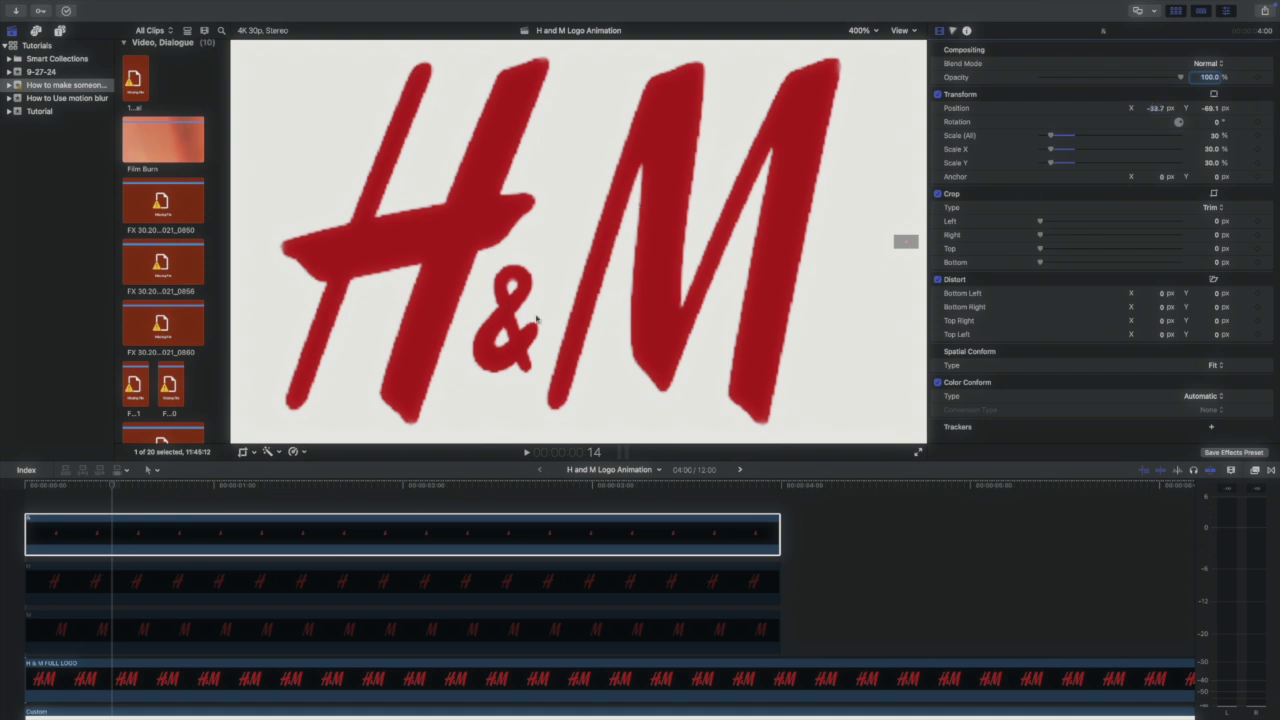
{"action": "left_click", "coordinate": [129, 530]}
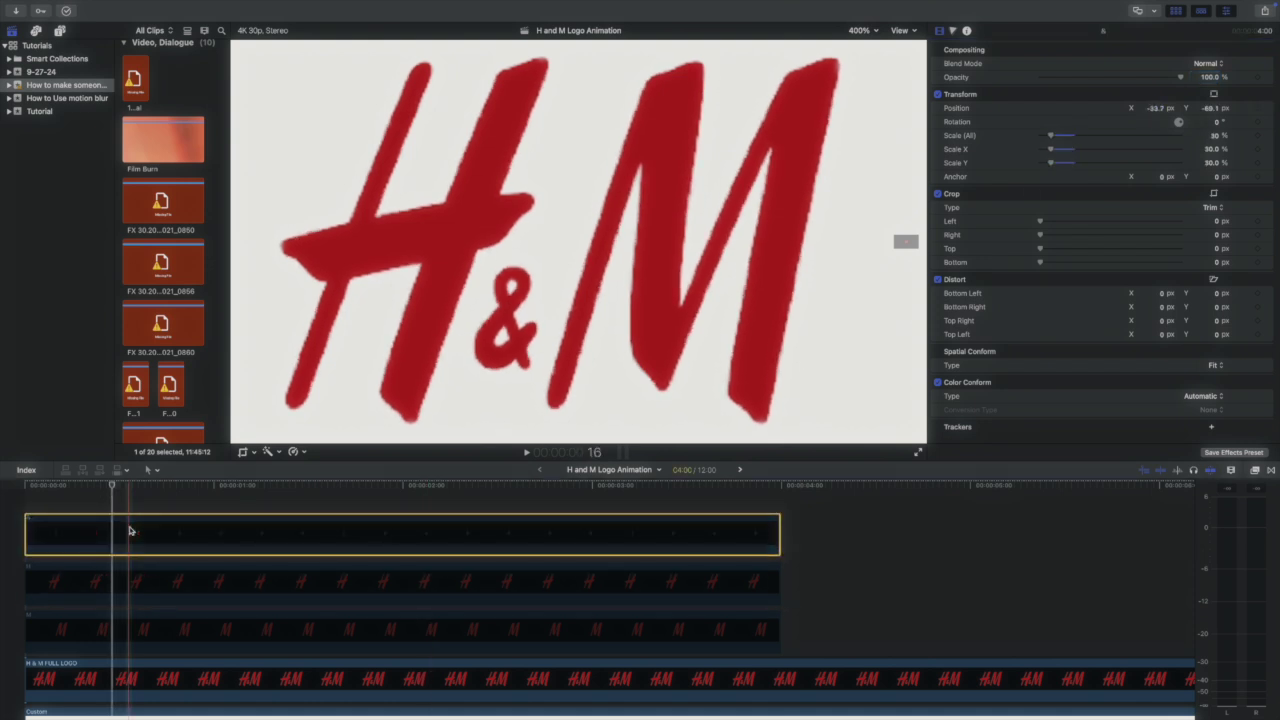
- Enable the H clip, scale it to 23%, align it over the full logo's H, and disable it again
{"action": "left_click", "coordinate": [127, 577]}
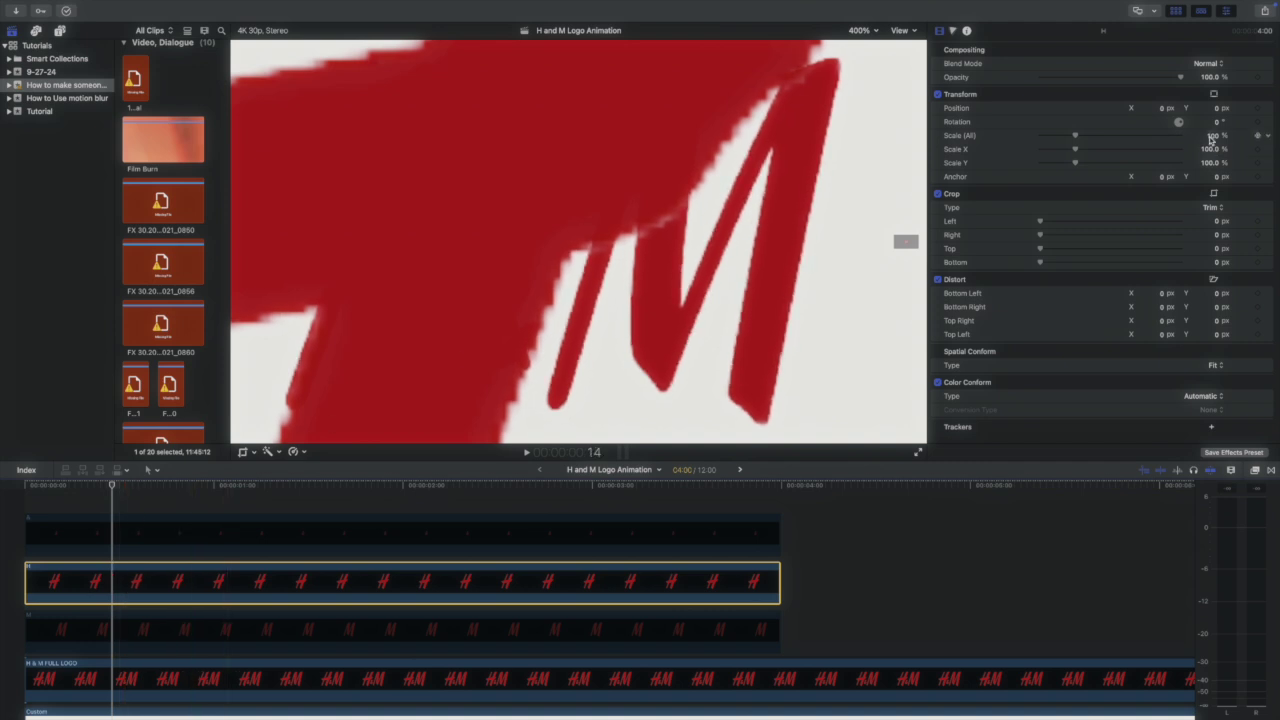
{"action": "left_click_drag", "start_coordinate": [1211, 140], "coordinate": [1161, 144]}
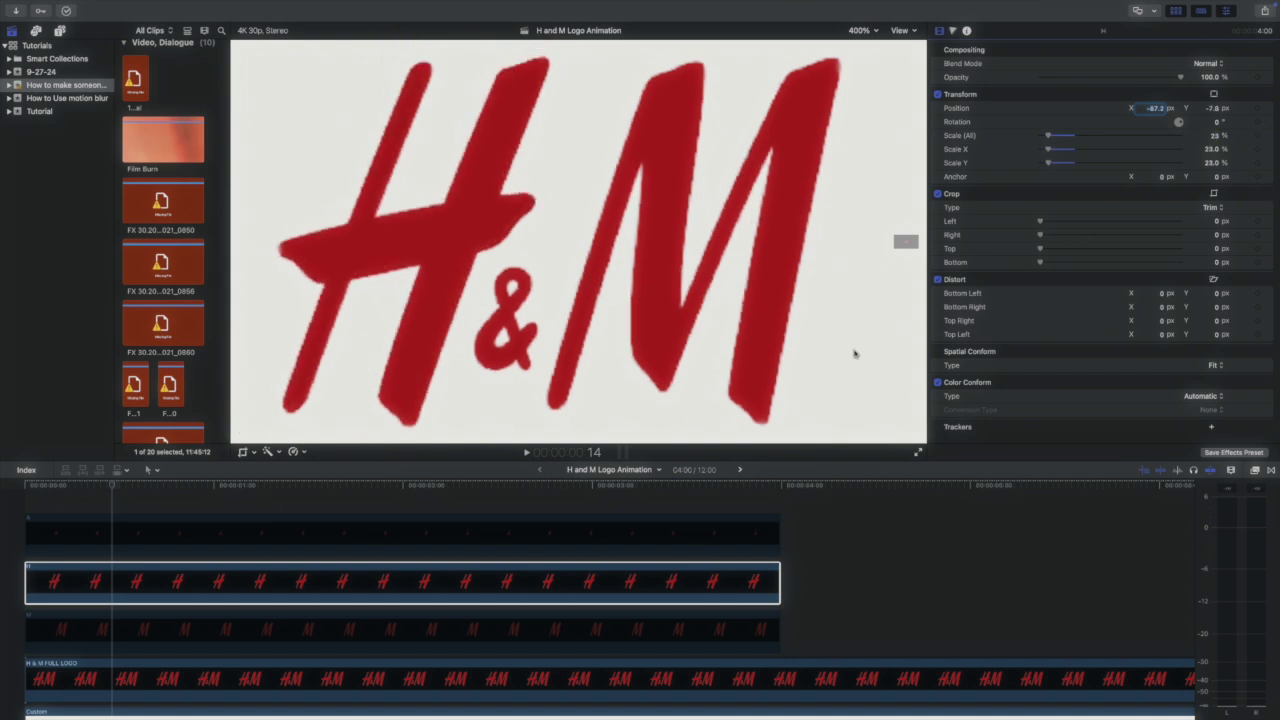
{"action": "left_click", "coordinate": [296, 581]}
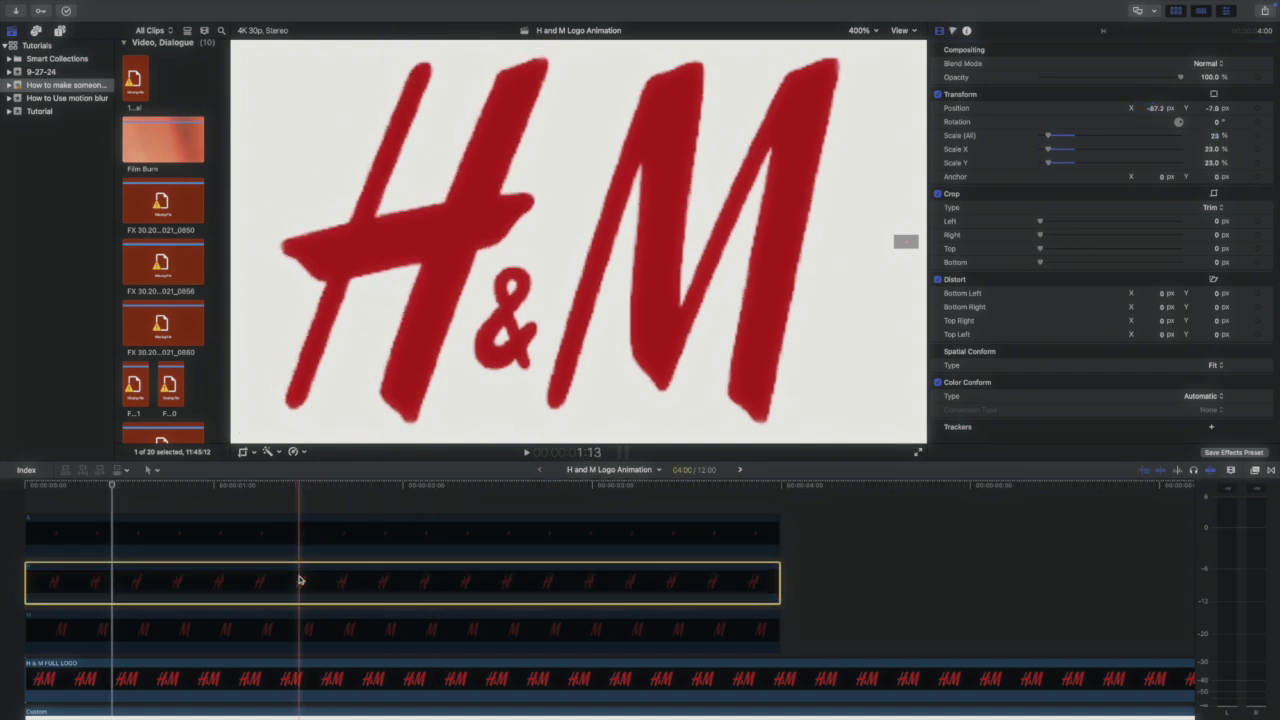
- Enable the M clip, scale it to 24%, position it at X 5.3 px and Y -15.2 px, and disable it again
{"action": "left_click", "coordinate": [280, 627]}
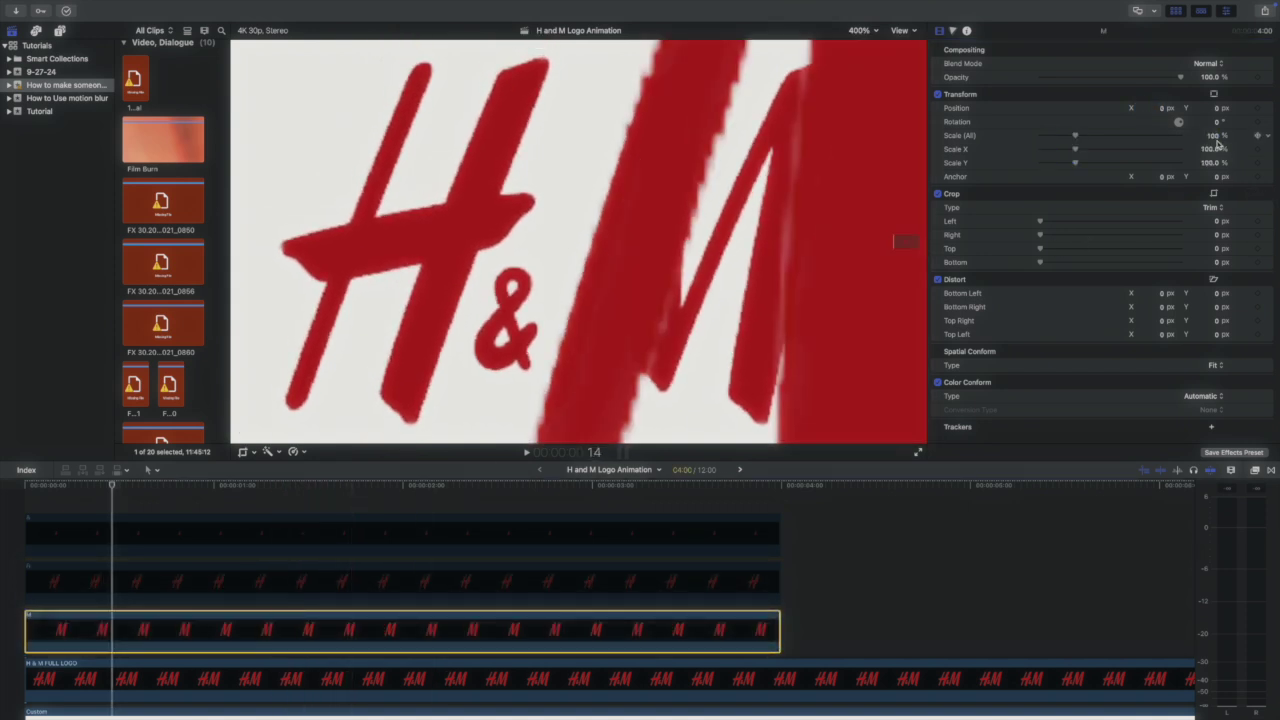
{"action": "left_click_drag", "start_coordinate": [1214, 136], "coordinate": [1214, 212]}
{"action": "left_click_drag", "start_coordinate": [1210, 108], "coordinate": [1161, 109]}
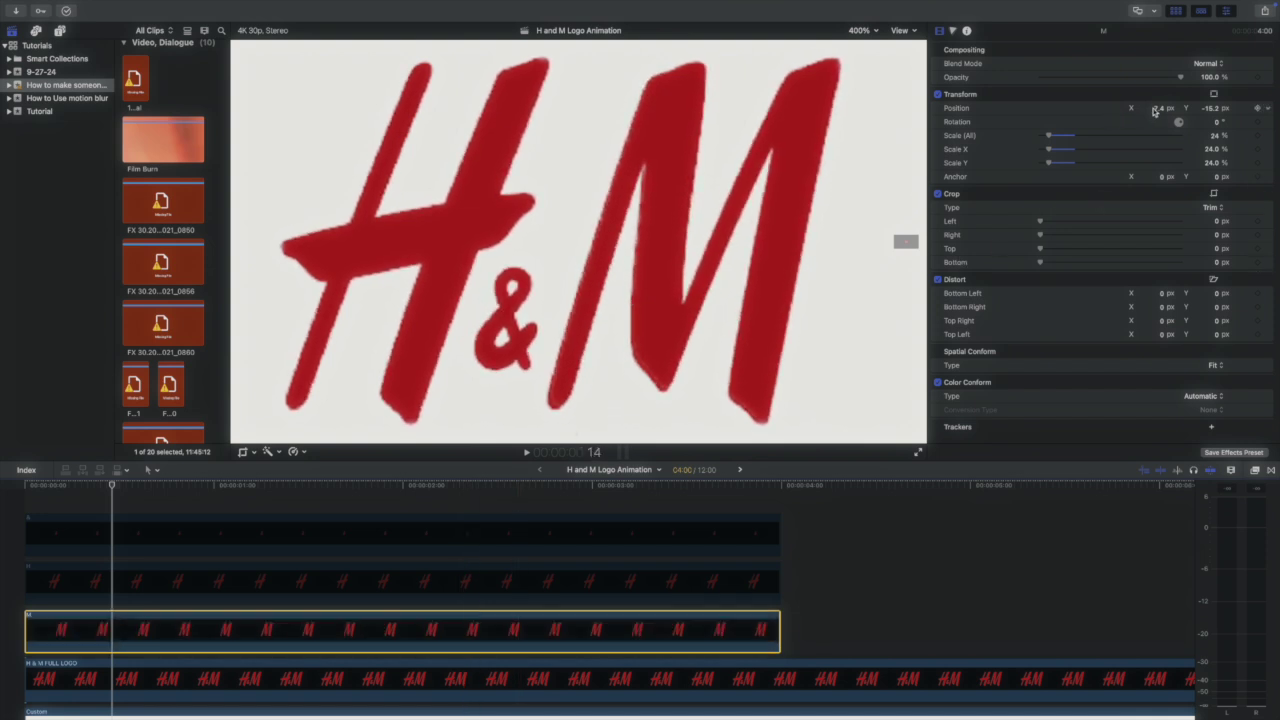
{"action": "left_click_drag", "start_coordinate": [1155, 109], "coordinate": [1155, 130]}
{"action": "key", "text": "v"}
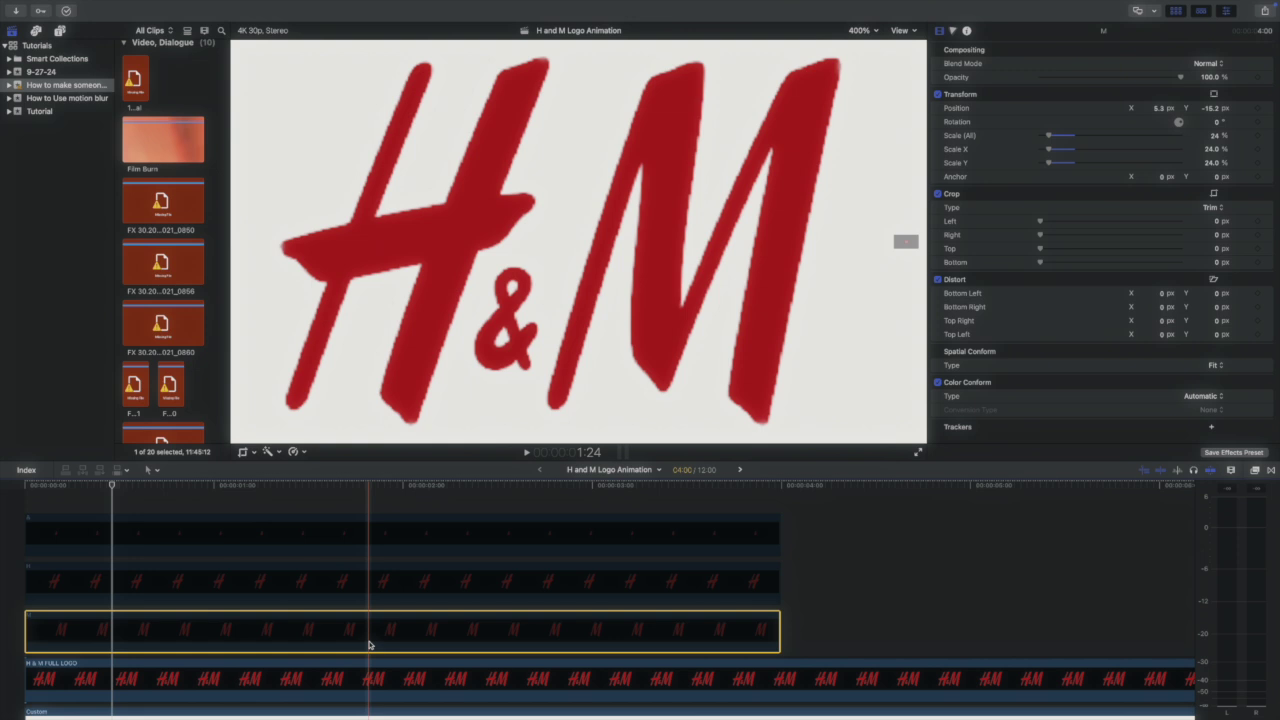
- Disable the H & M FULL LOGO clip, enable the three letter clips, and fit the whole frame in the viewer
{"action": "key", "text": "super+minus"}
{"action": "key", "text": "super+minus"}
{"action": "key", "text": "super+minus"}
{"action": "key", "text": "super+equal"}
{"action": "key", "text": "super+equal"}
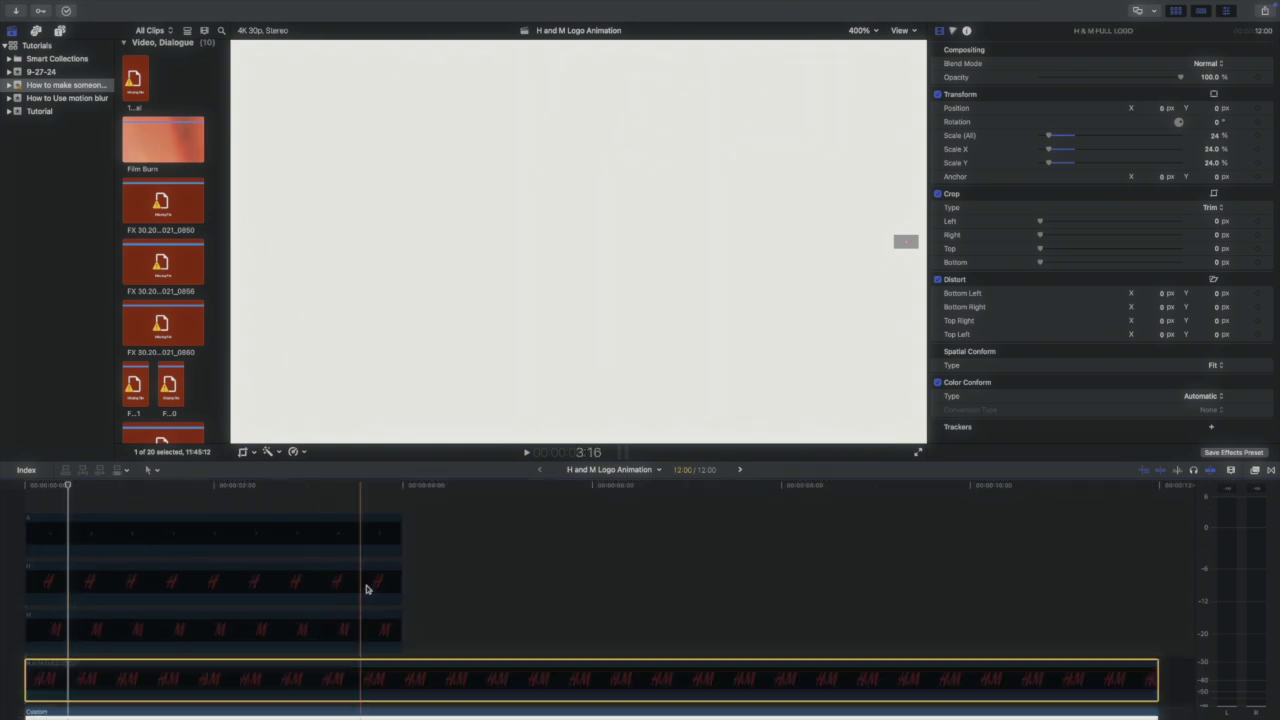
{"action": "left_click", "coordinate": [418, 622]}
{"action": "left_click_drag", "start_coordinate": [418, 622], "coordinate": [273, 519]}
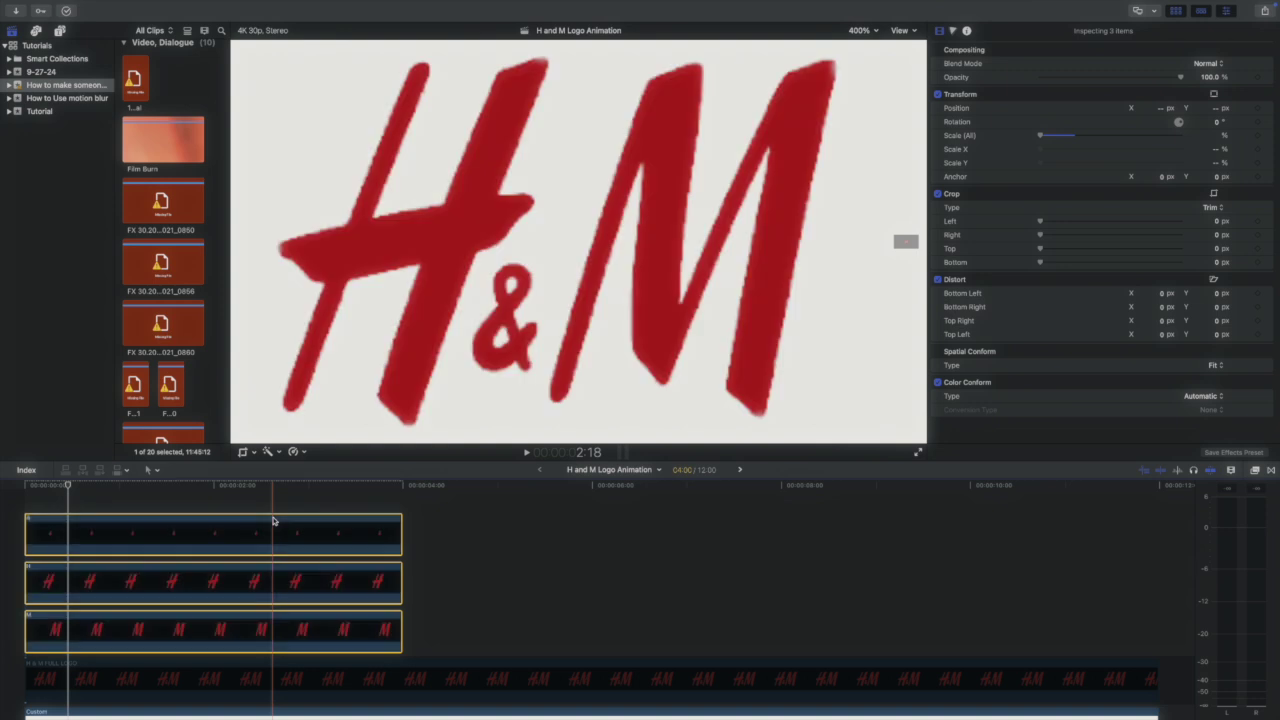
{"action": "left_click", "coordinate": [865, 31]}
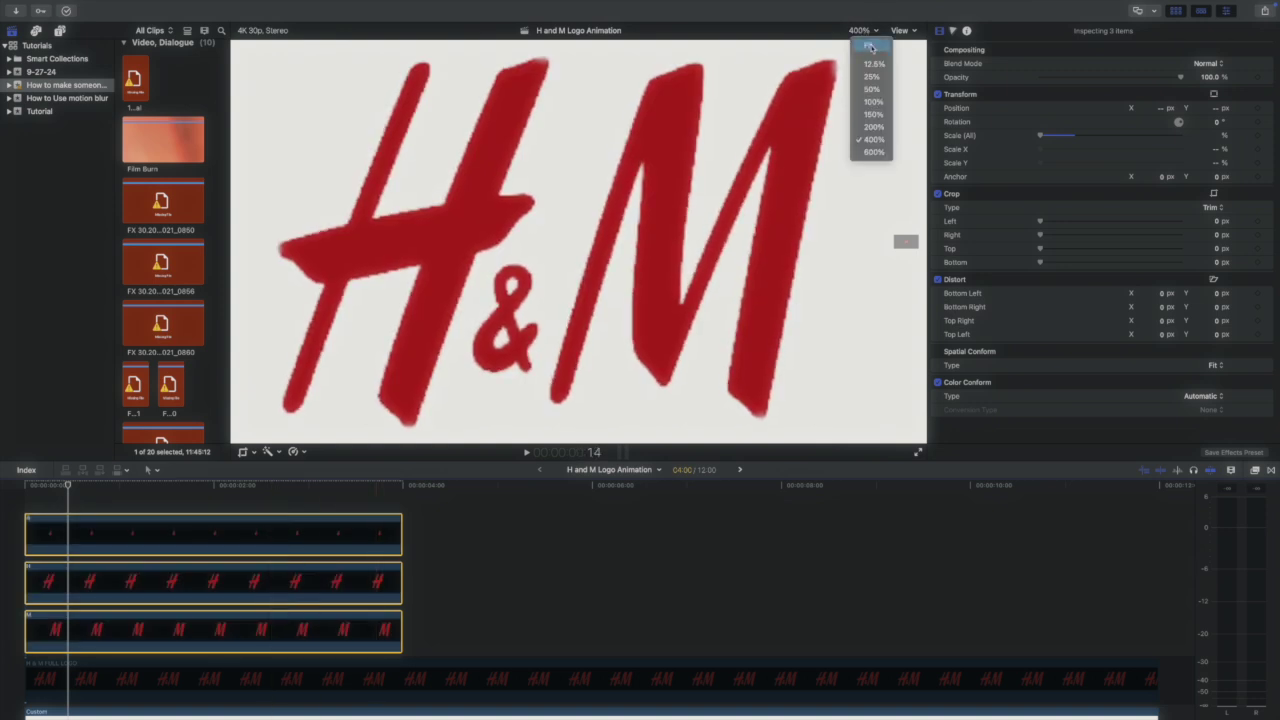
{"action": "left_click", "coordinate": [870, 46]}
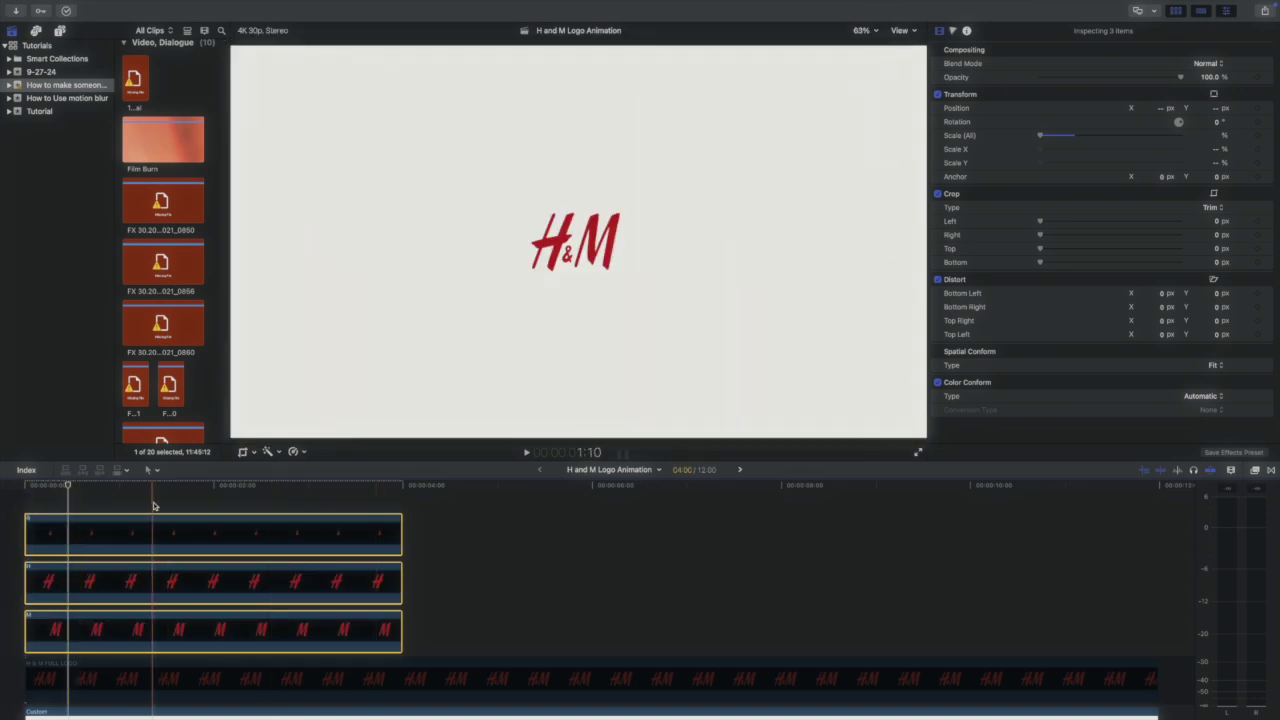
{"action": "left_click", "coordinate": [151, 538]}
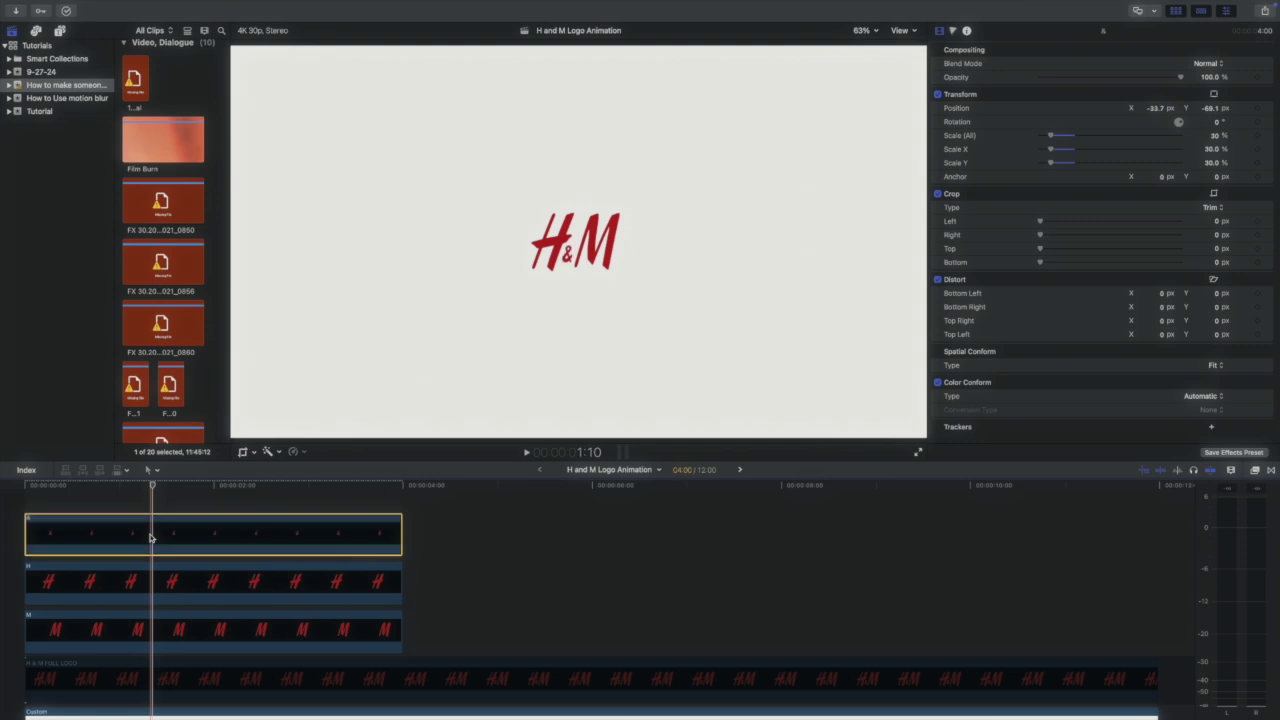
{"action": "left_click", "coordinate": [130, 583]}
{"action": "left_click", "coordinate": [130, 624]}
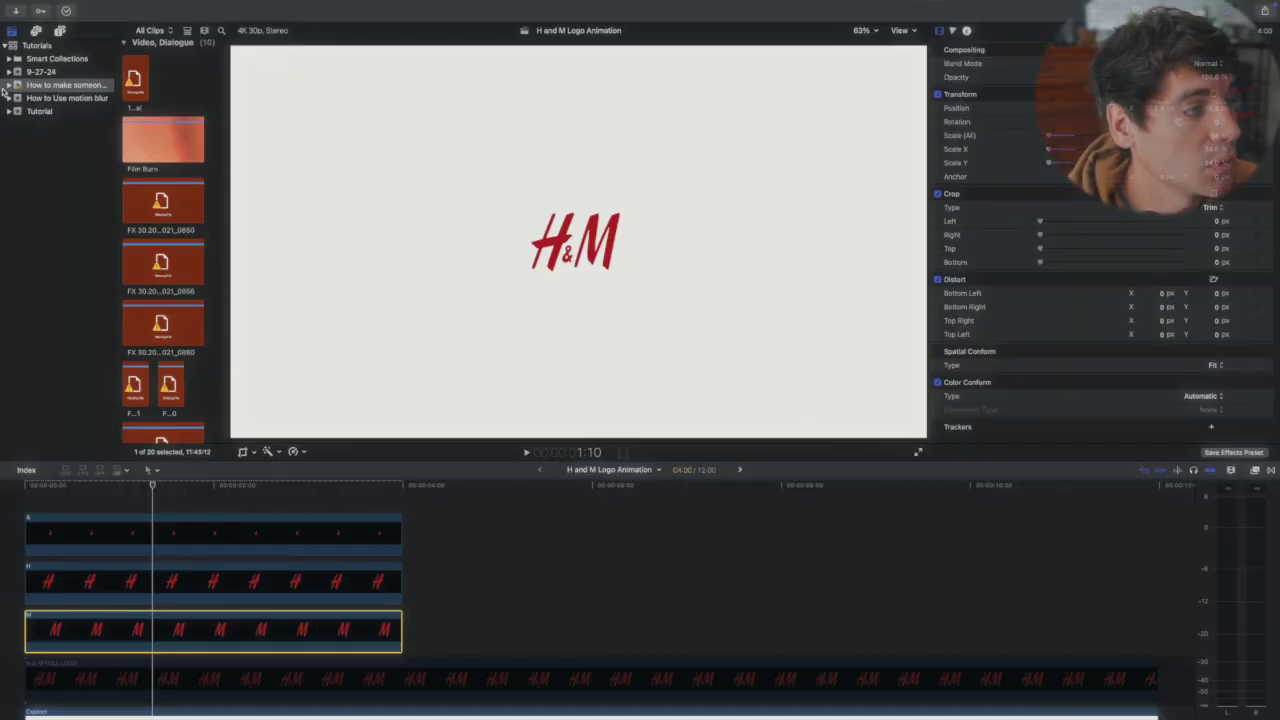
- Show the mBehavior Basic titles and widen the browser to two columns of presets
{"action": "left_click", "coordinate": [62, 32]}
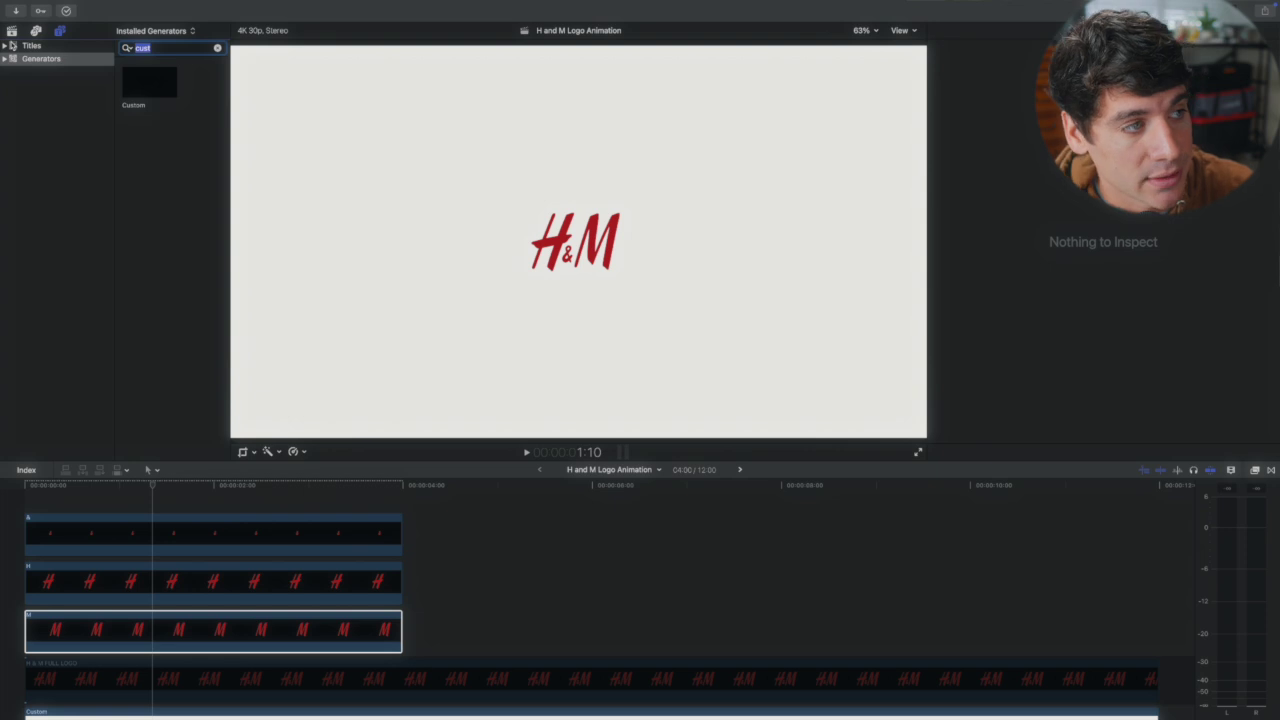
{"action": "left_click", "coordinate": [7, 61]}
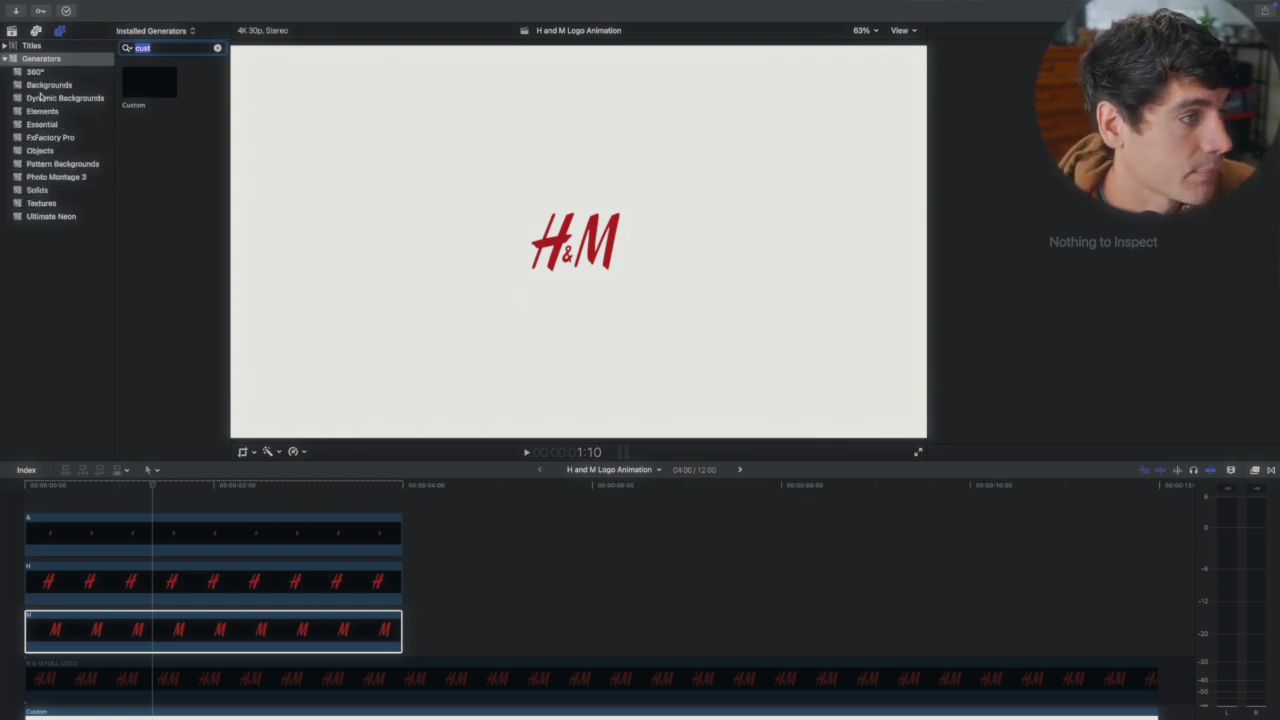
{"action": "left_click", "coordinate": [7, 59]}
{"action": "left_click", "coordinate": [6, 47]}
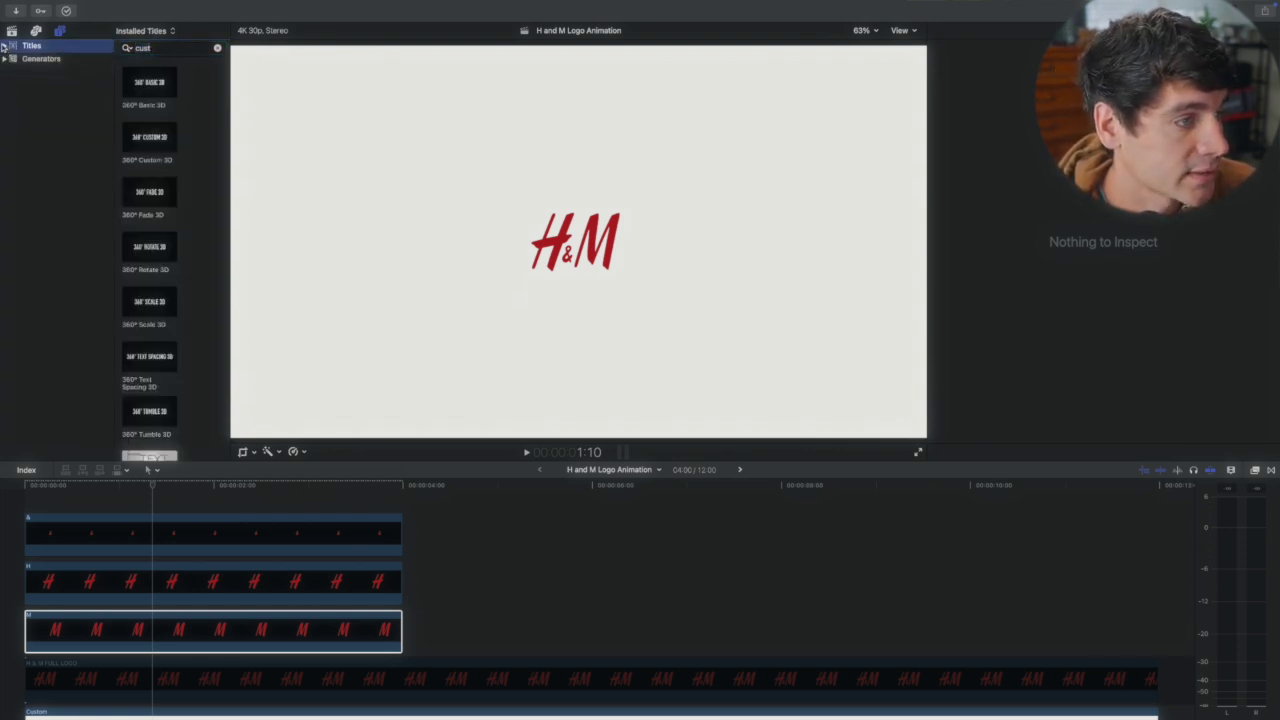
{"action": "left_click", "coordinate": [5, 47]}
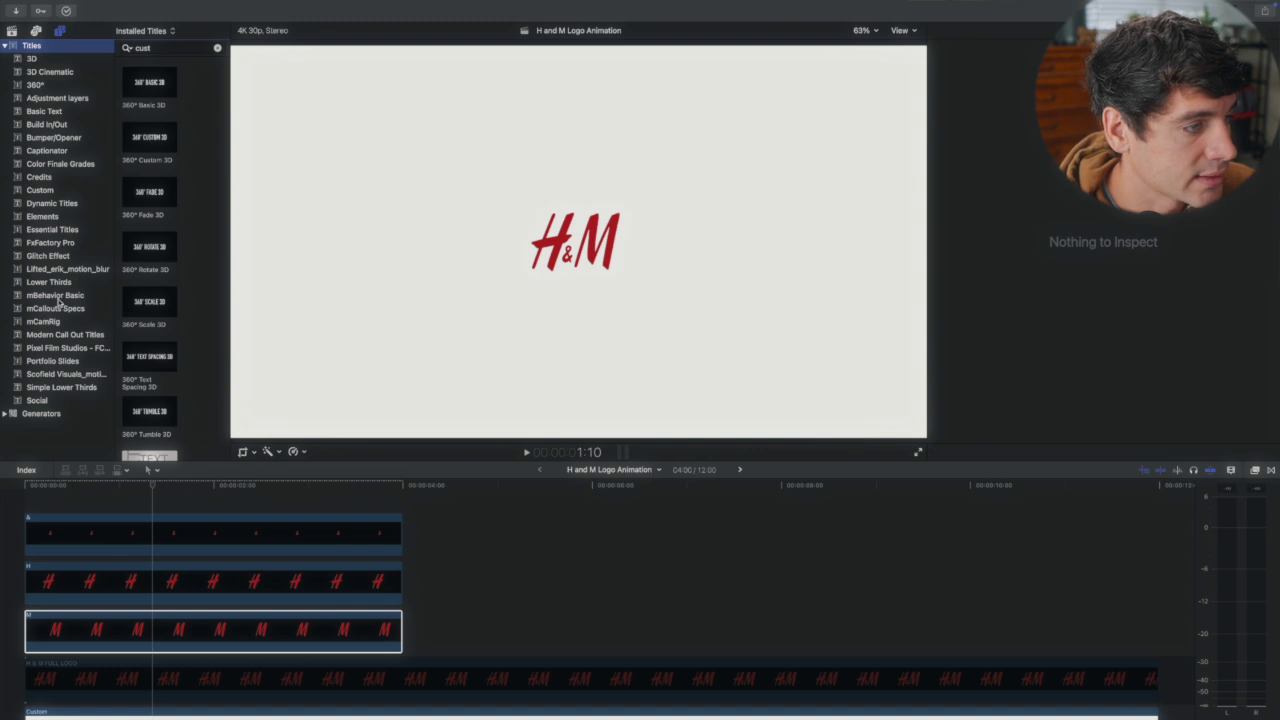
{"action": "left_click", "coordinate": [55, 296]}
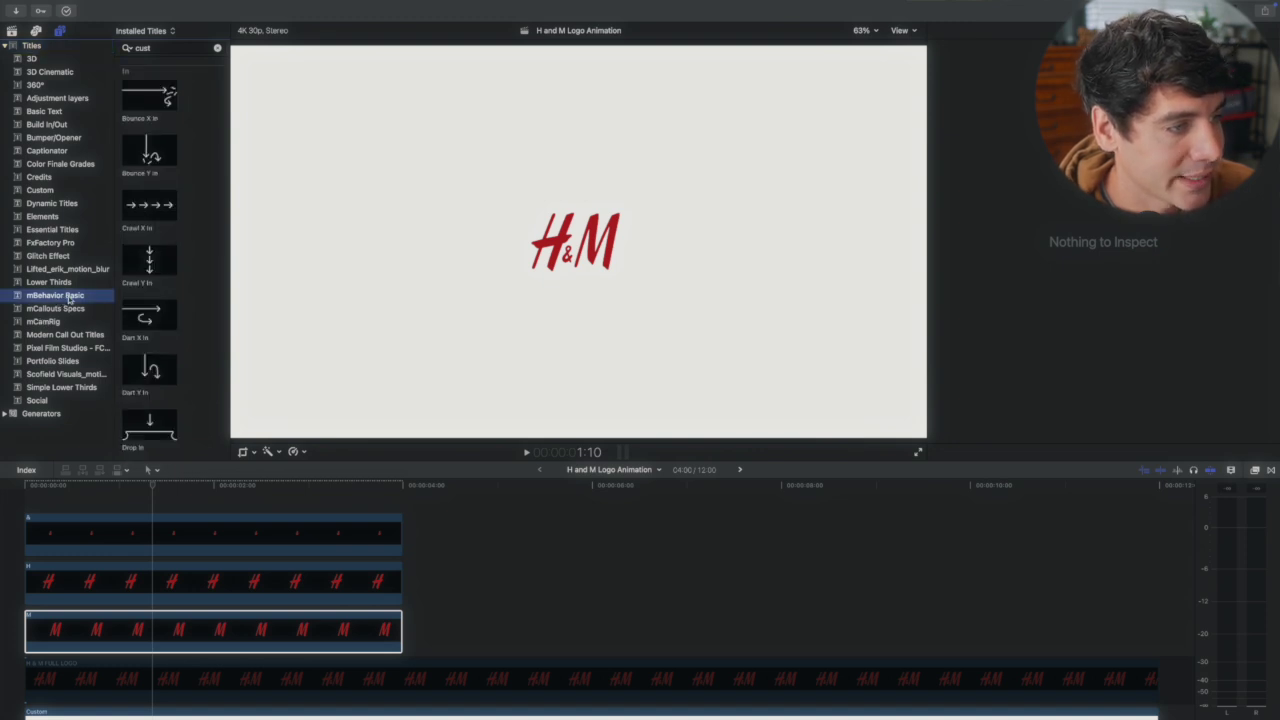
{"action": "left_click_drag", "start_coordinate": [230, 287], "coordinate": [298, 285]}
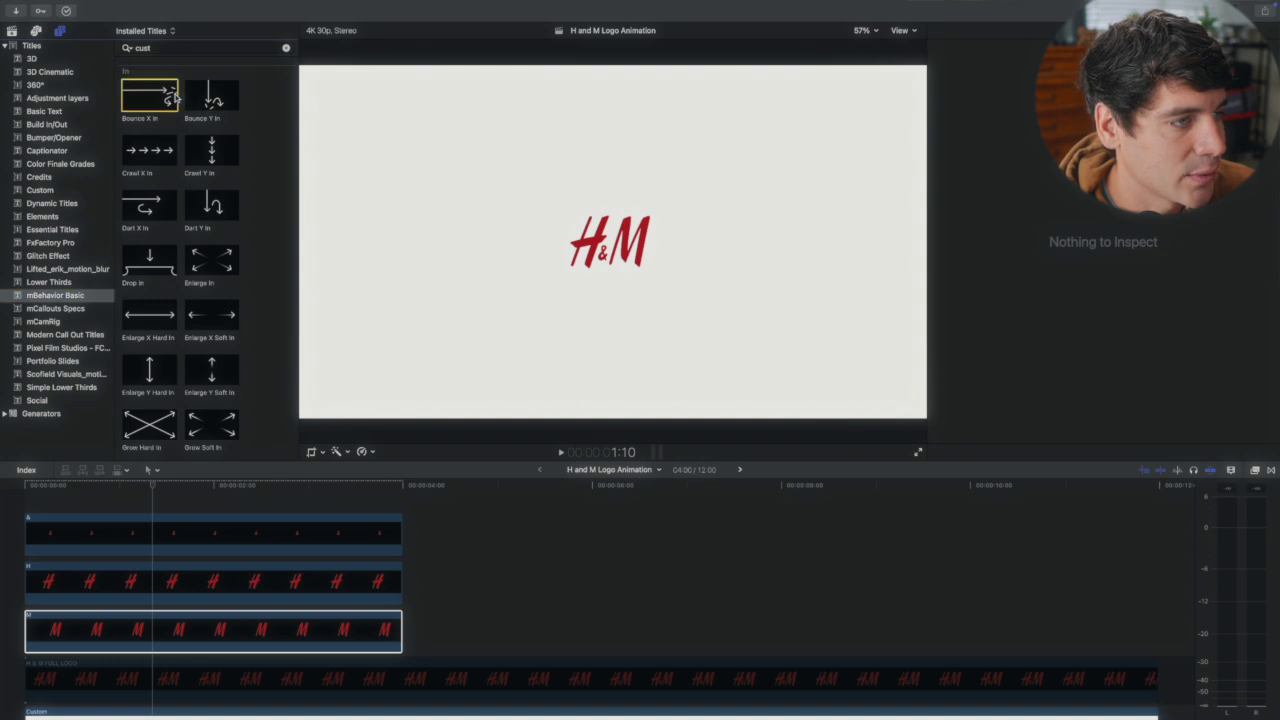
- Add the Bounce X In title above the letter clips at the timeline start and play back its animation
{"action": "left_click_drag", "start_coordinate": [175, 95], "coordinate": [8, 505]}
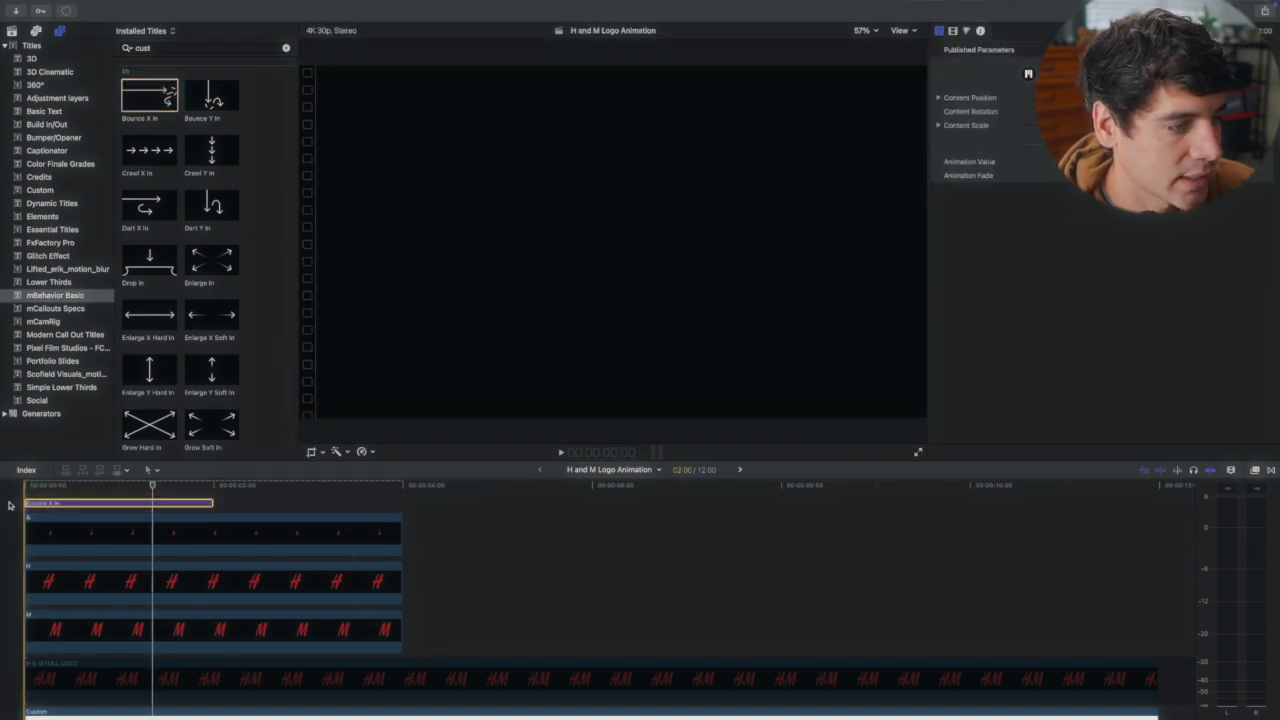
{"action": "left_click", "coordinate": [10, 505]}
{"action": "key", "text": "space"}
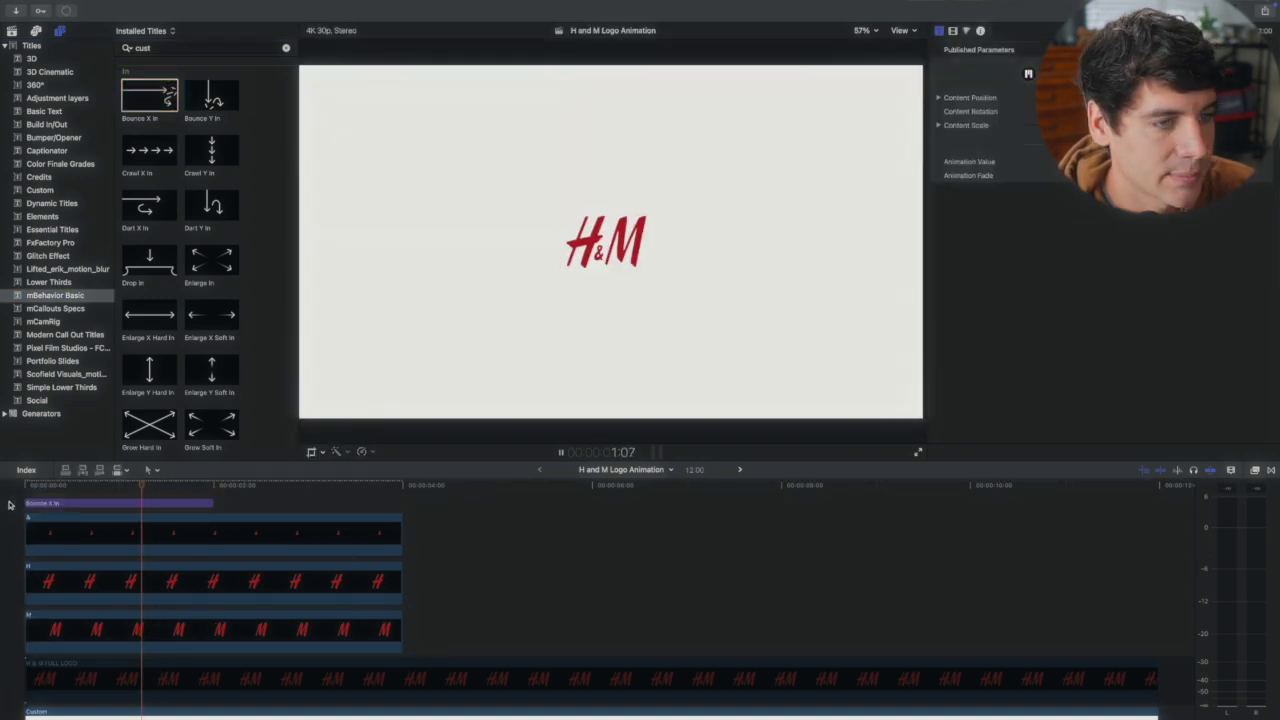
{"action": "key", "text": "space"}
{"action": "key", "text": "space"}
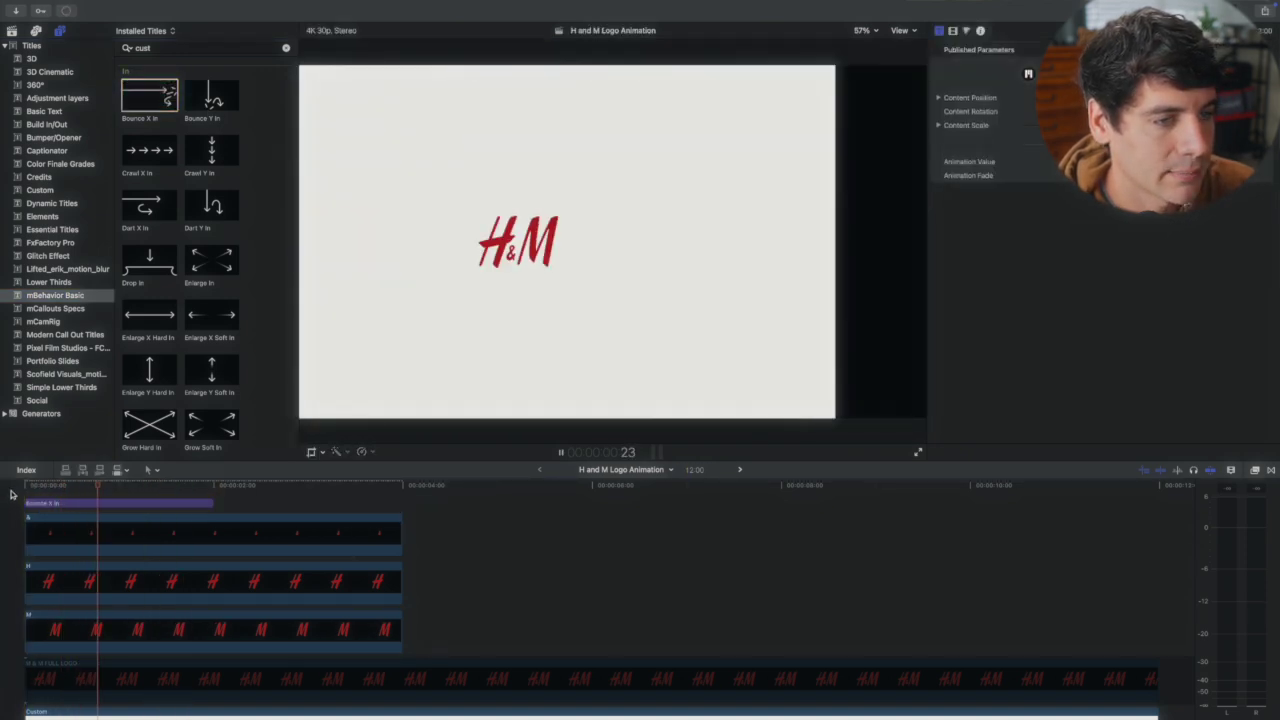
{"action": "key", "text": "space"}
- Trim the end of the Bounce X In title so it lasts about 8 frames and preview it
{"action": "left_click", "coordinate": [53, 504]}
{"action": "key", "text": "alt+]"}
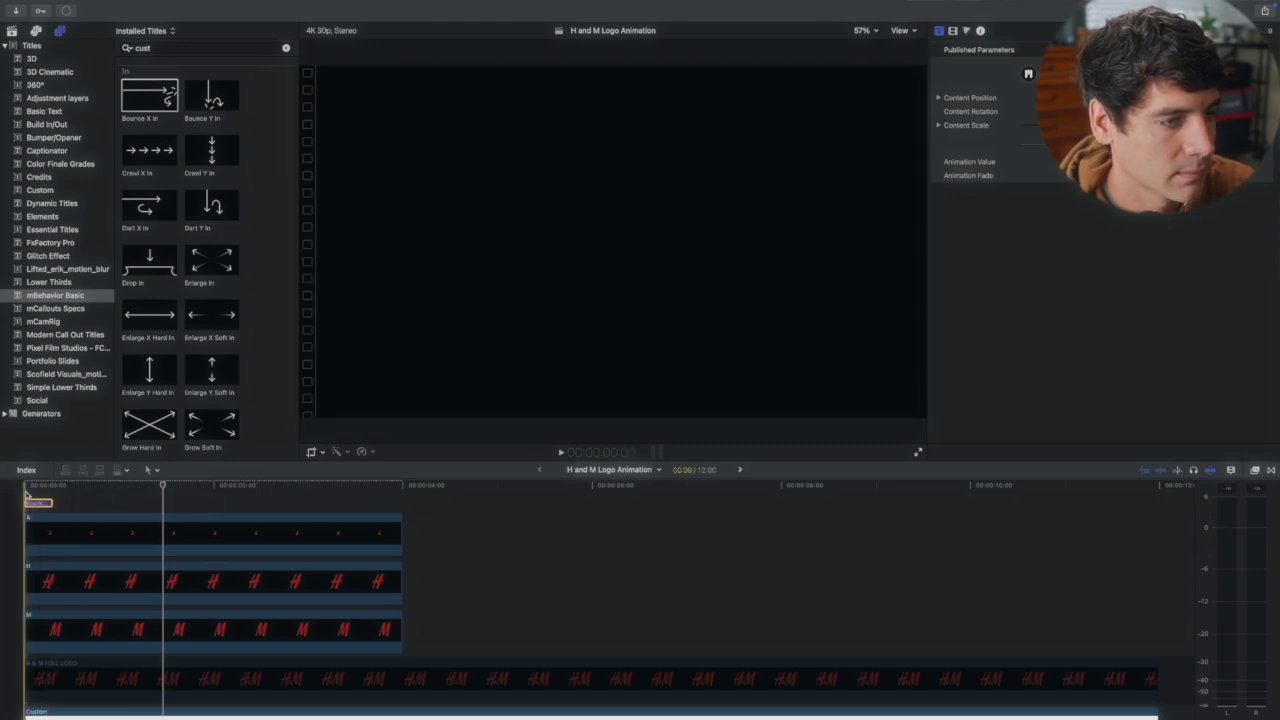
{"action": "key", "text": "/"}
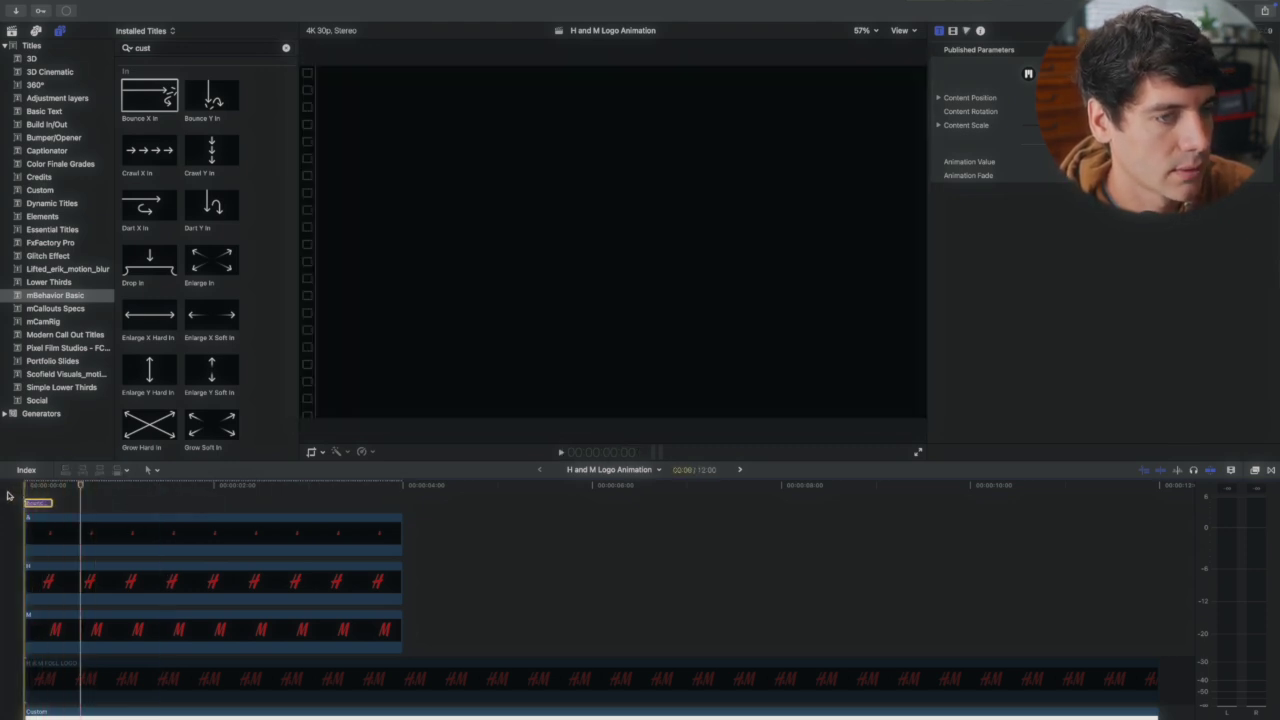
- Try the Dart Y In title above the letter clips at 1:19, trimmed to 8 frames, and preview it
{"action": "scroll", "coordinate": [177, 202], "scroll_direction": "down", "scroll_amount": 1}
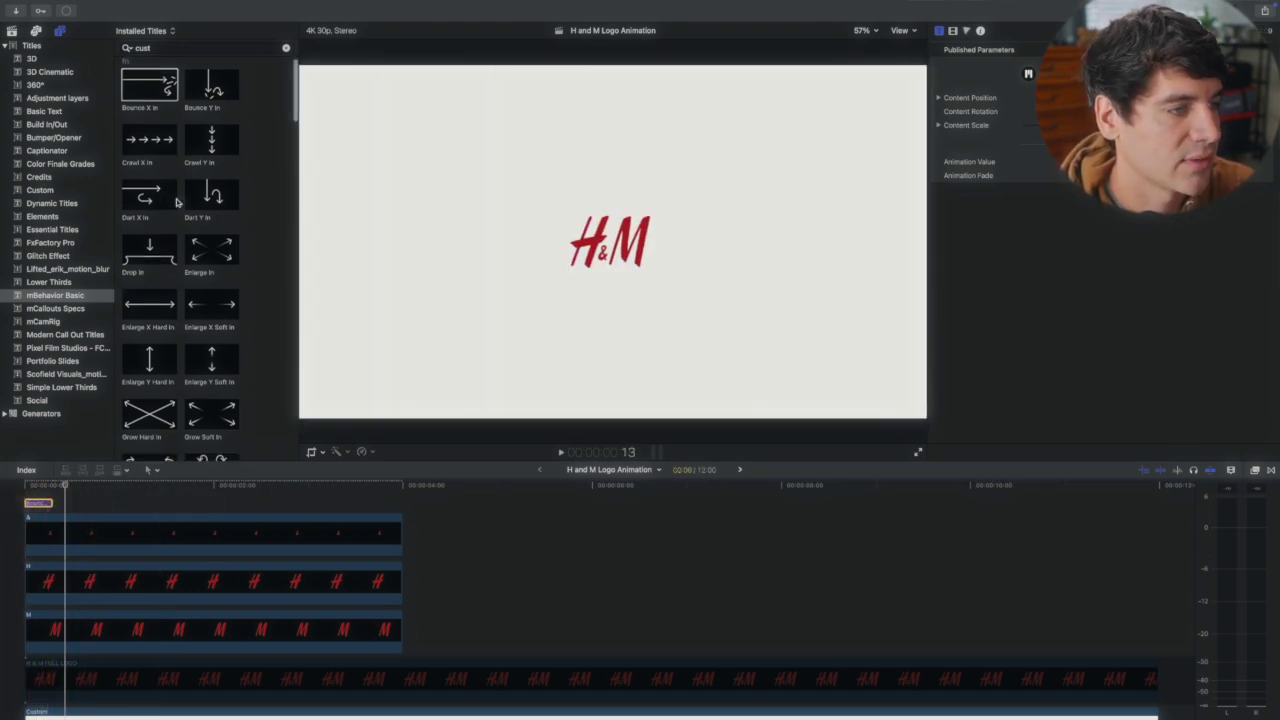
{"action": "left_click_drag", "start_coordinate": [220, 207], "coordinate": [180, 502]}
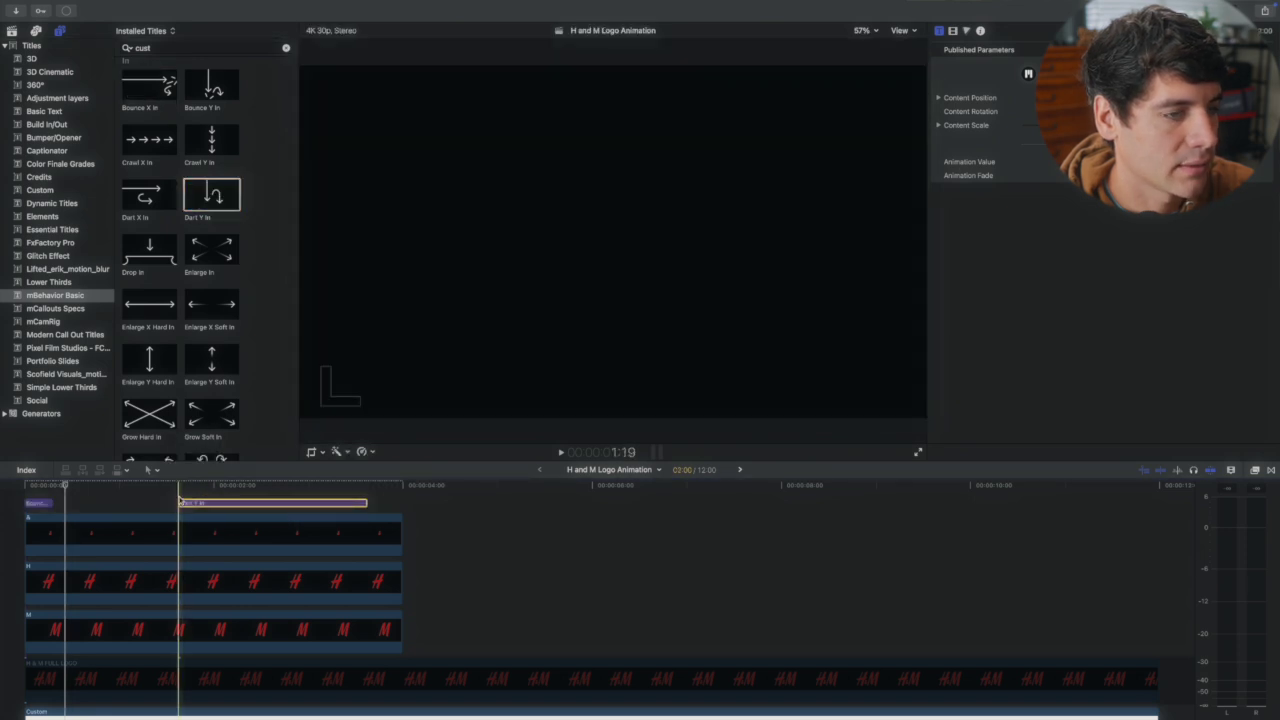
{"action": "key", "text": "space"}
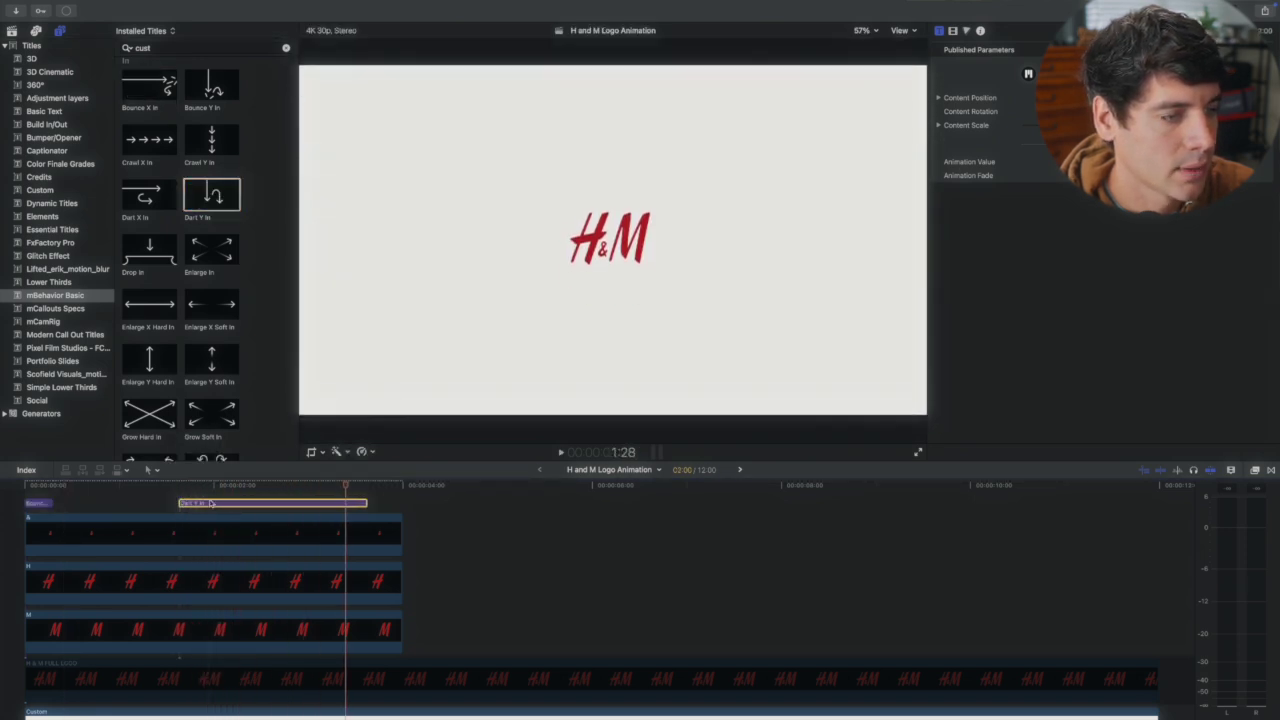
{"action": "key", "text": "alt+]"}
{"action": "key", "text": "space"}
{"action": "key", "text": "space"}
{"action": "key", "text": "space"}
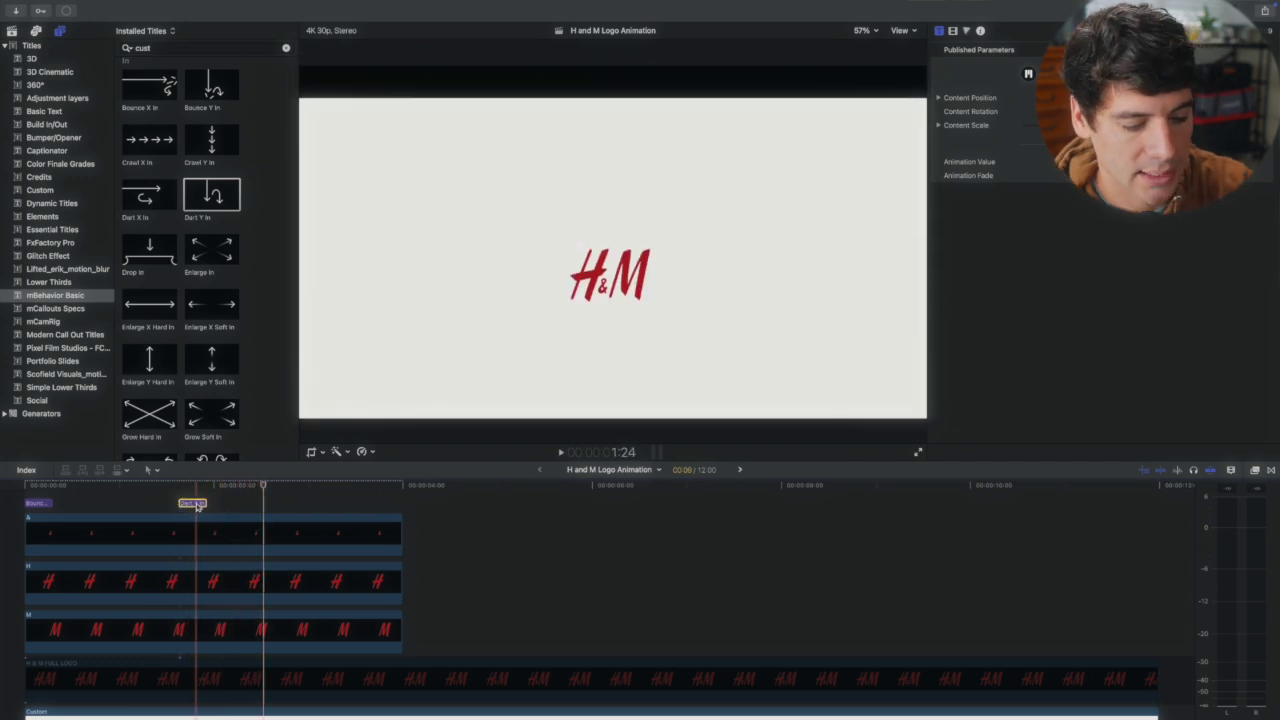
- Preview the Bounce X In title and extend its end so it lasts about 29 frames
{"action": "left_click", "coordinate": [37, 505]}
{"action": "key", "text": "/"}
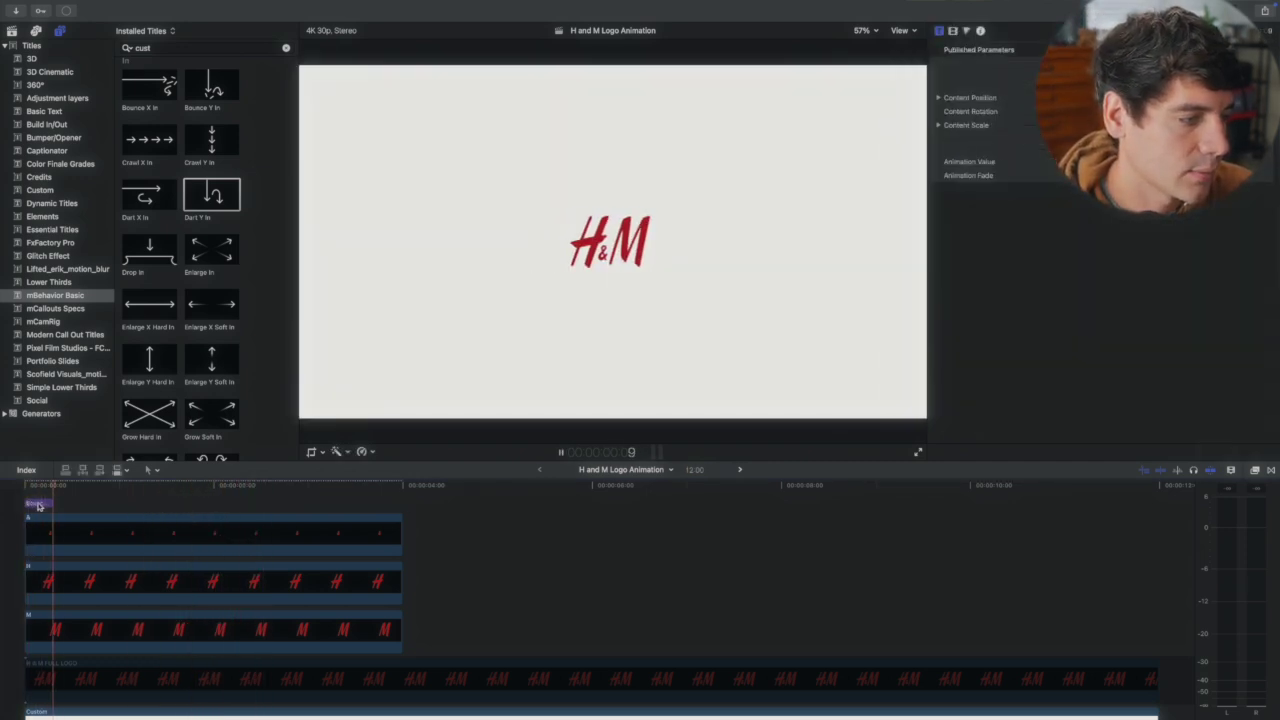
{"action": "left_click_drag", "start_coordinate": [52, 502], "coordinate": [114, 503]}
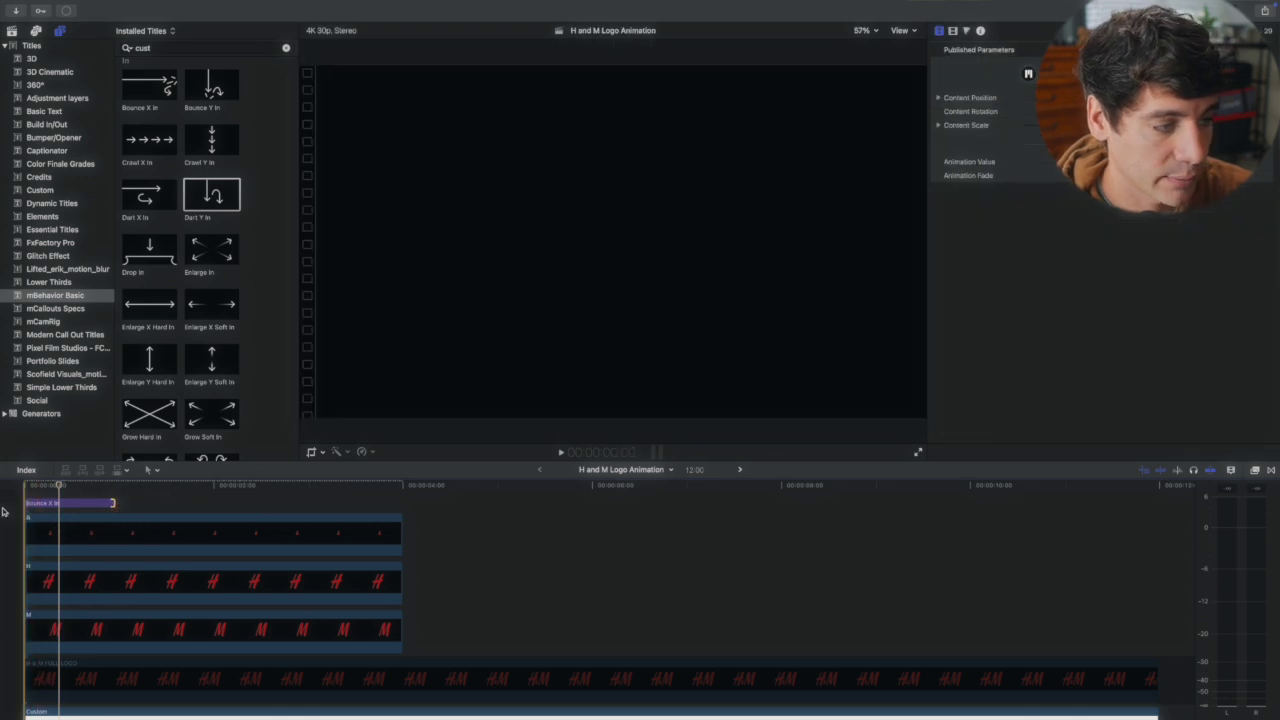
- Trim the end of the white Custom background to match the end of the letter clips at 4 seconds
{"action": "scroll", "coordinate": [1, 509], "scroll_direction": "up", "scroll_amount": 1}
{"action": "left_click", "coordinate": [1, 510]}
{"action": "scroll", "coordinate": [57, 660], "scroll_direction": "down", "scroll_amount": 2}
{"action": "left_click", "coordinate": [57, 663]}
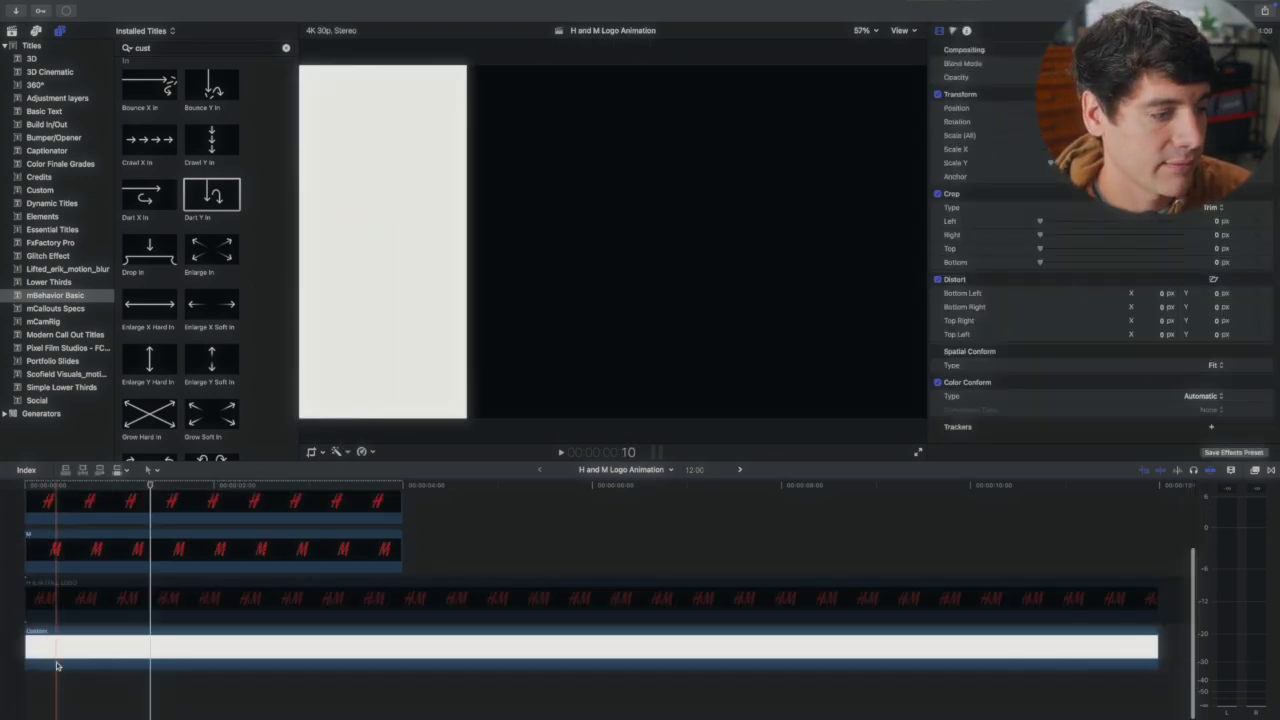
{"action": "key", "text": "alt+]"}
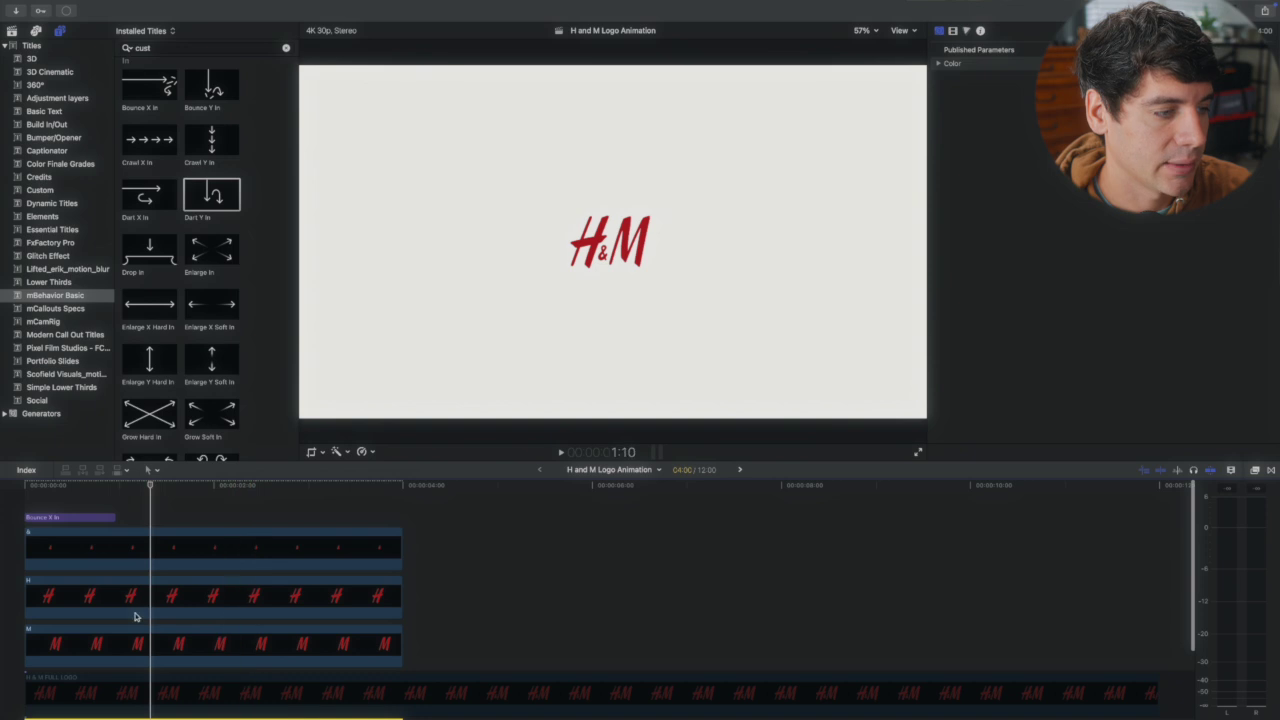
{"action": "scroll", "coordinate": [86, 614], "scroll_direction": "down", "scroll_amount": 1}
{"action": "key", "text": "super+z"}
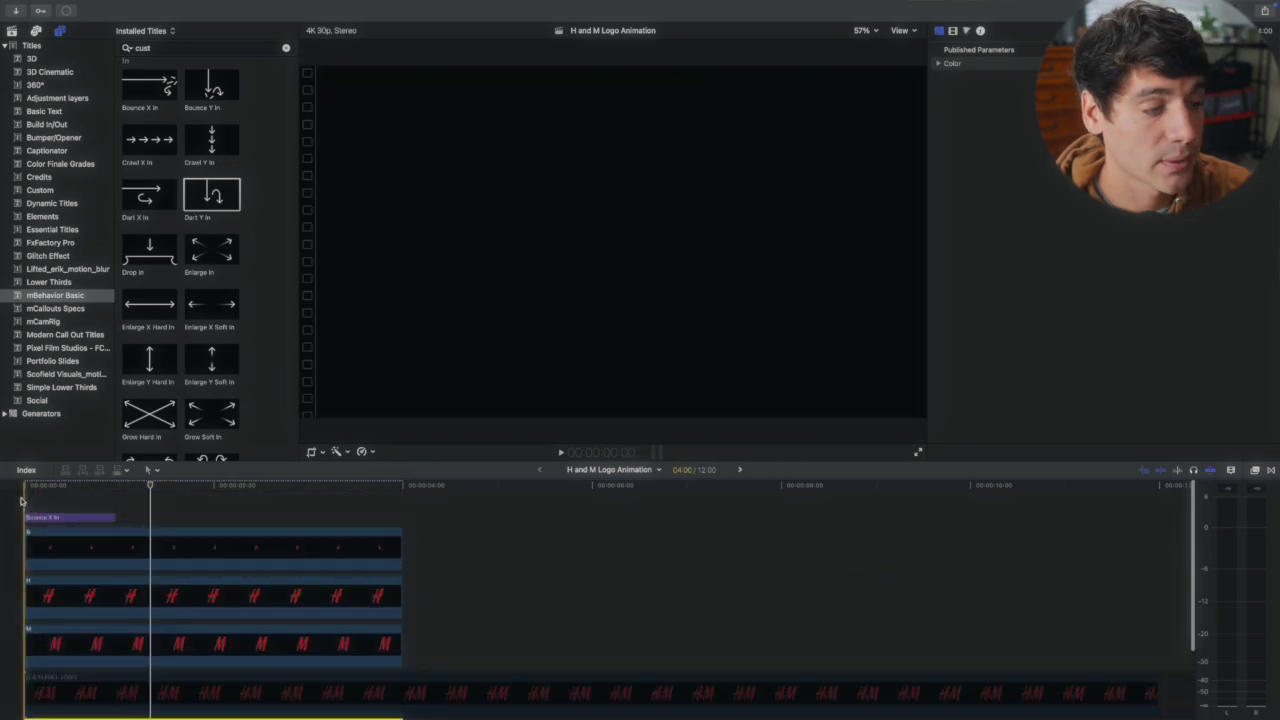
- Combine the Bounce X In title and the & clip into a compound clip and play back its animation
{"action": "left_click_drag", "start_coordinate": [21, 499], "coordinate": [125, 542]}
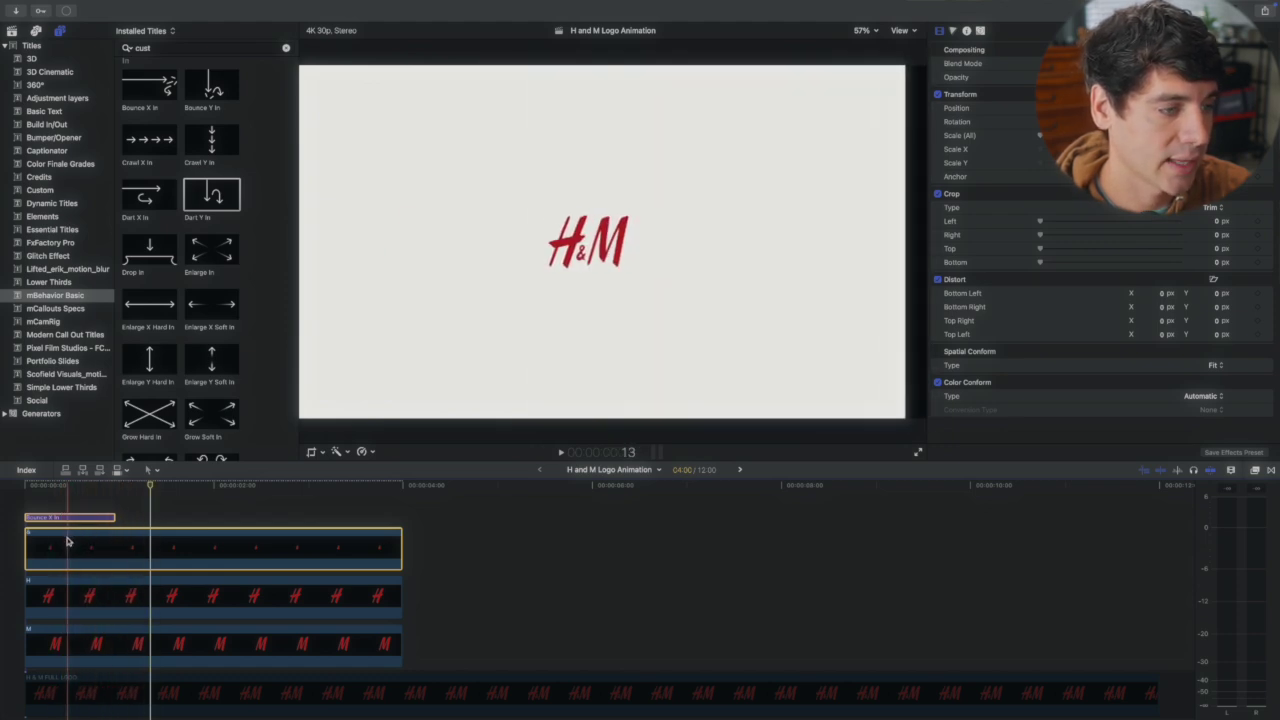
{"action": "key", "text": "alt+g"}
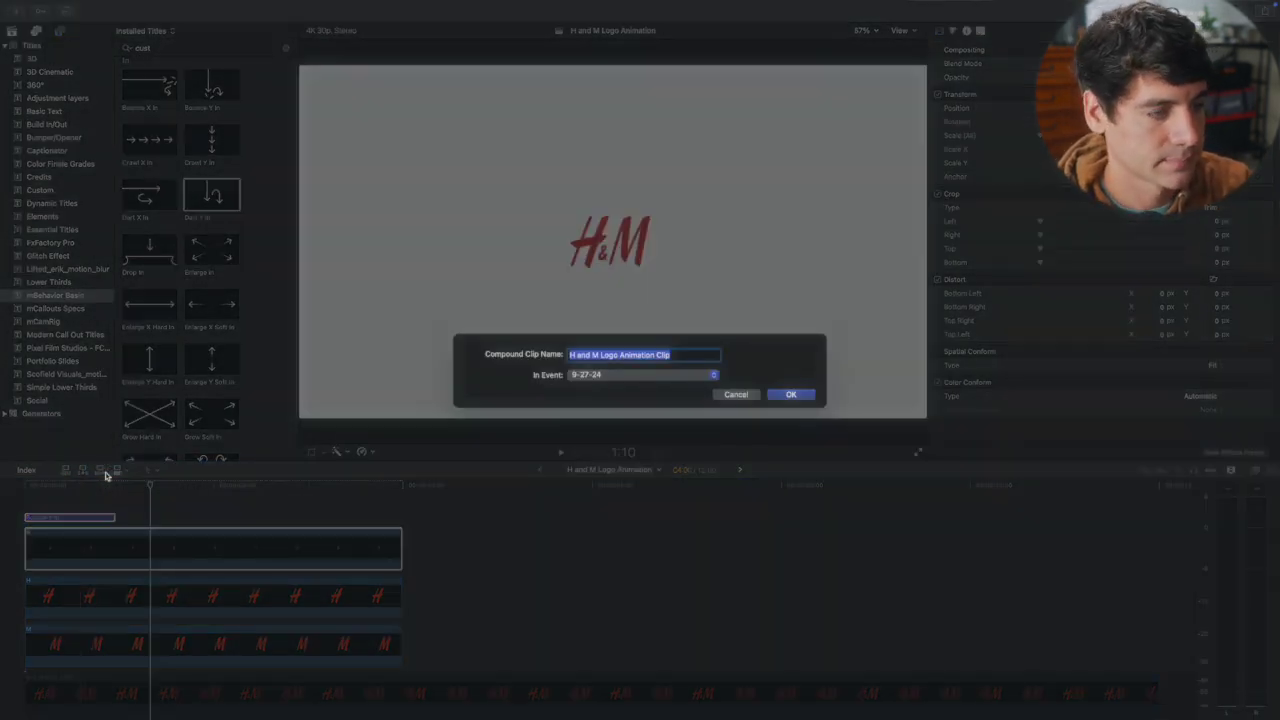
{"action": "key", "text": "Return"}
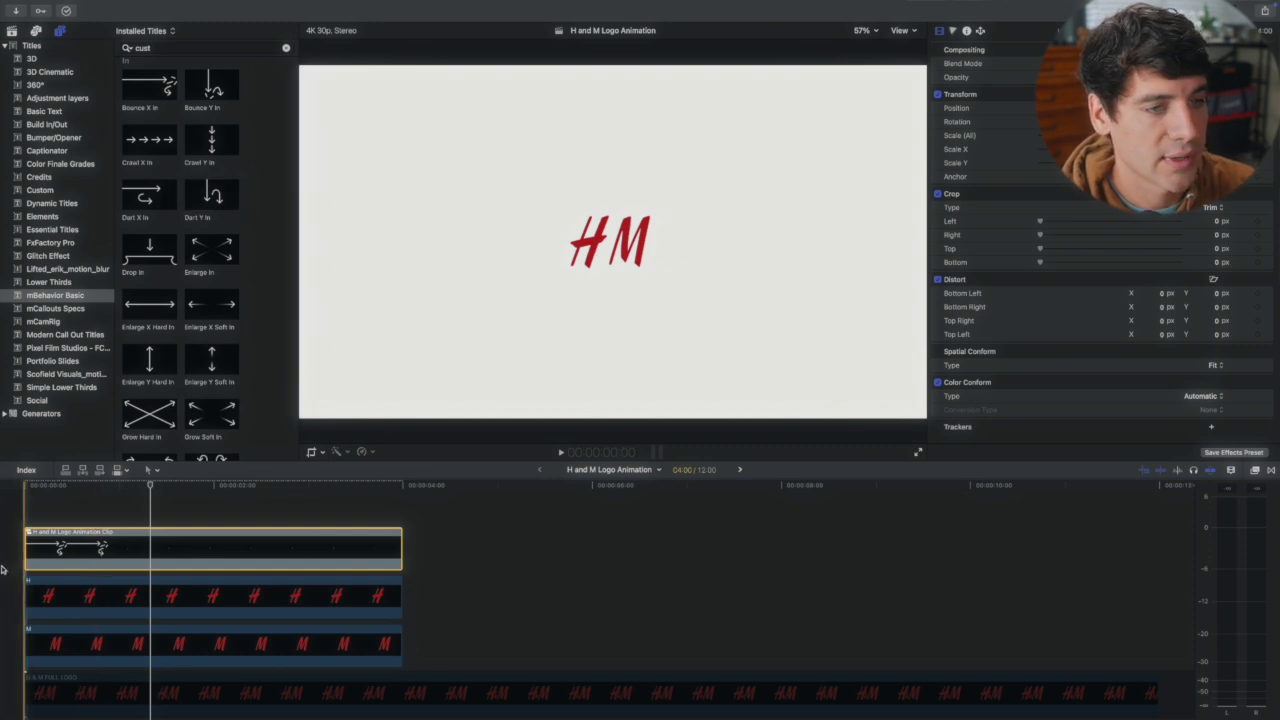
{"action": "key", "text": "space"}
{"action": "key", "text": "slash"}
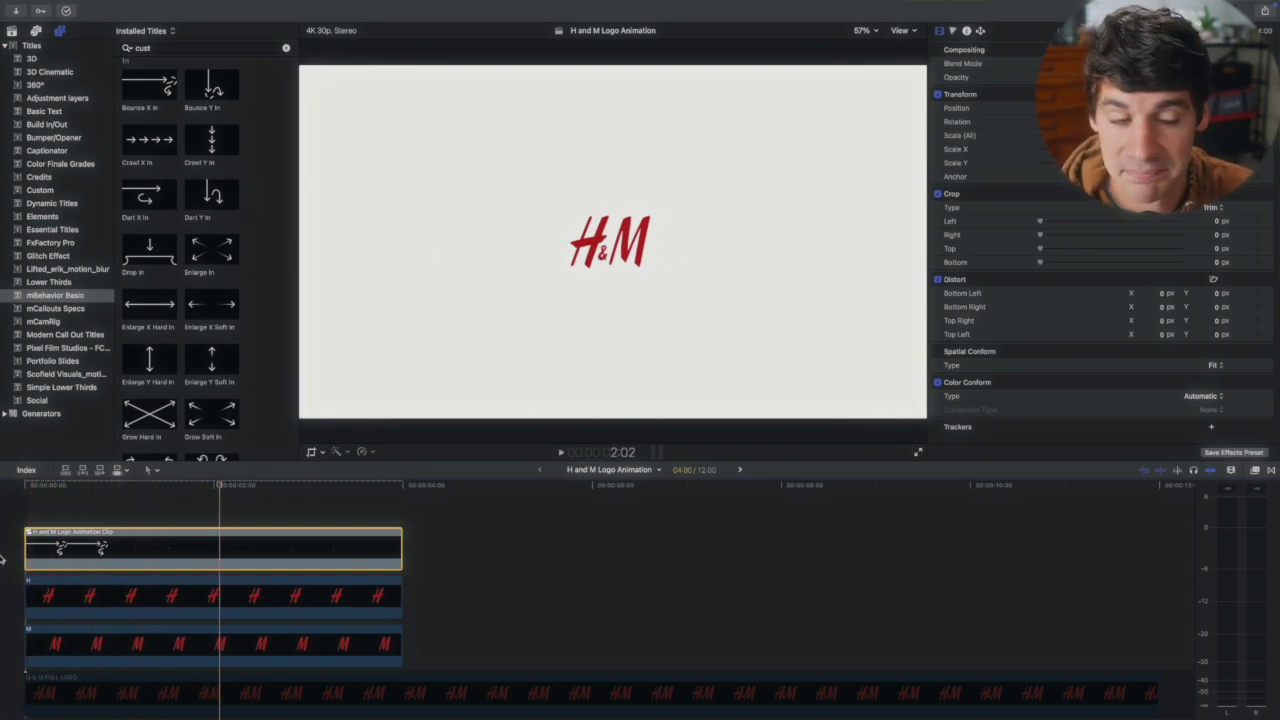
- Add a 10-frame Bounce Y In title directly above the H clip and shift it about 11 frames from the timeline start
{"action": "left_click", "coordinate": [47, 596]}
{"action": "left_click_drag", "start_coordinate": [211, 86], "coordinate": [62, 562]}
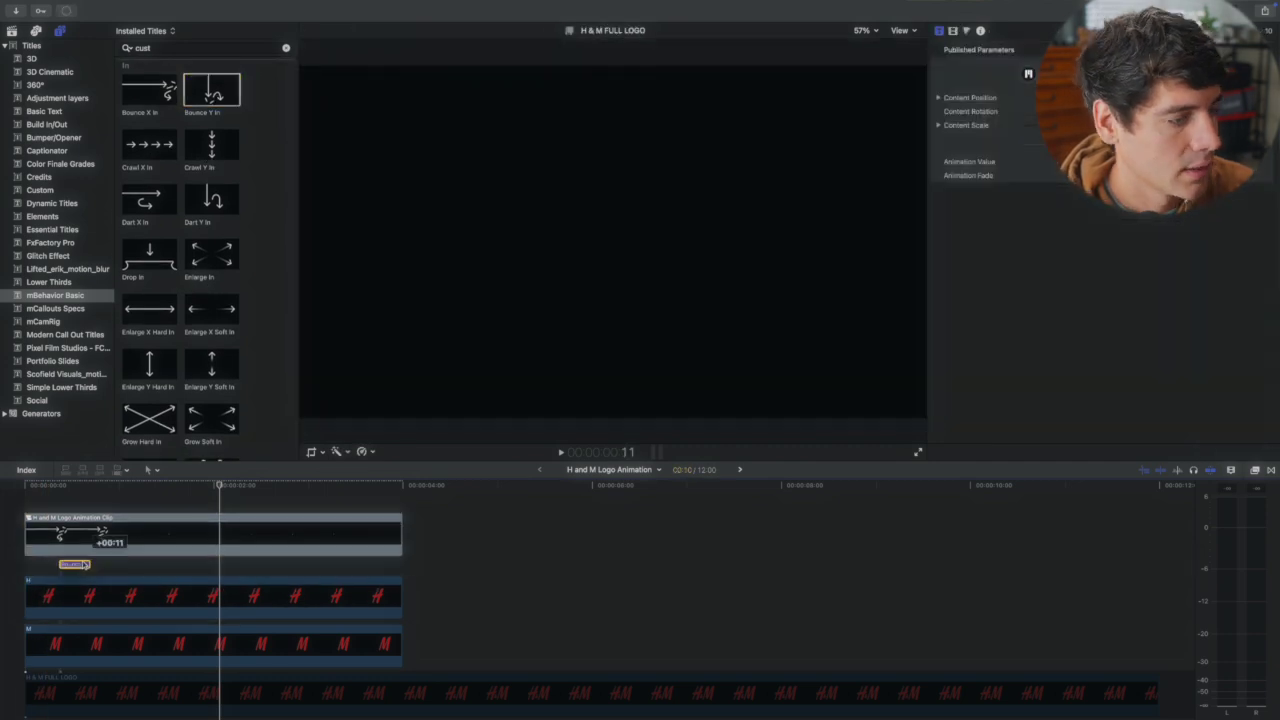
{"action": "left_click_drag", "start_coordinate": [26, 594], "coordinate": [57, 594]}
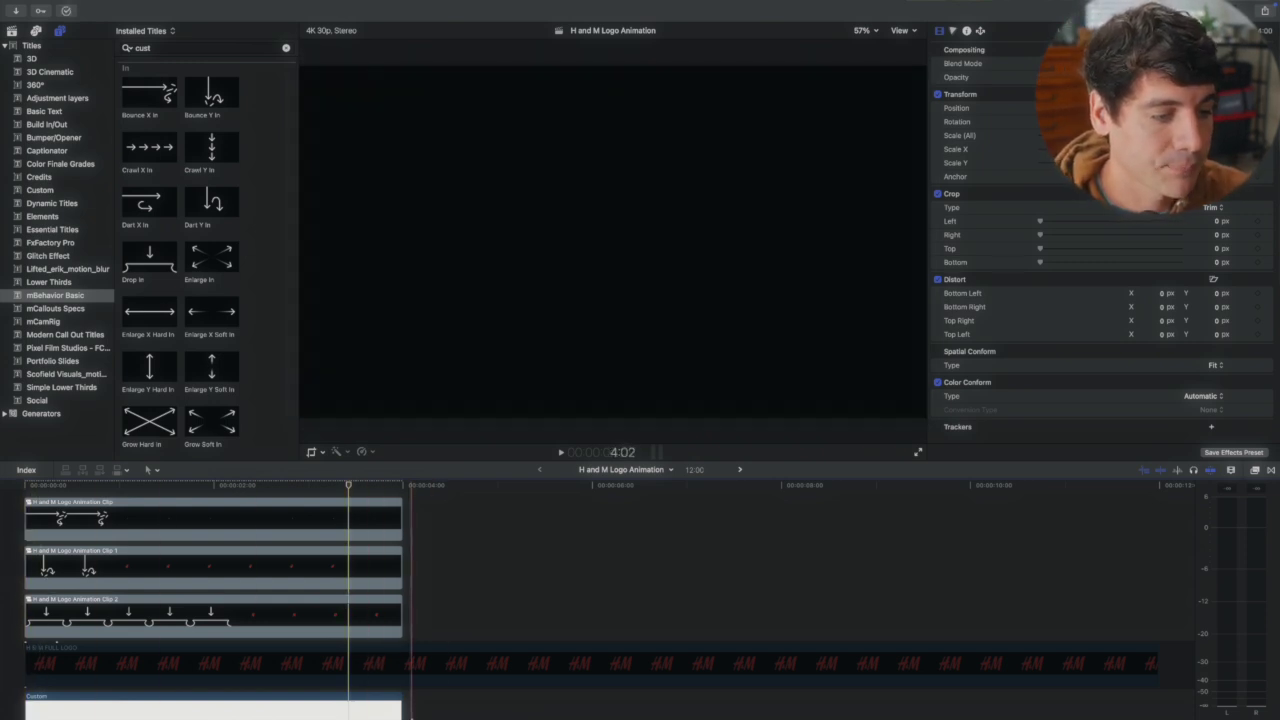
- Extend the white Custom background to about 10 seconds and split the enabled H & M FULL LOGO clip at 4:00
{"action": "left_click_drag", "start_coordinate": [403, 703], "coordinate": [985, 703]}
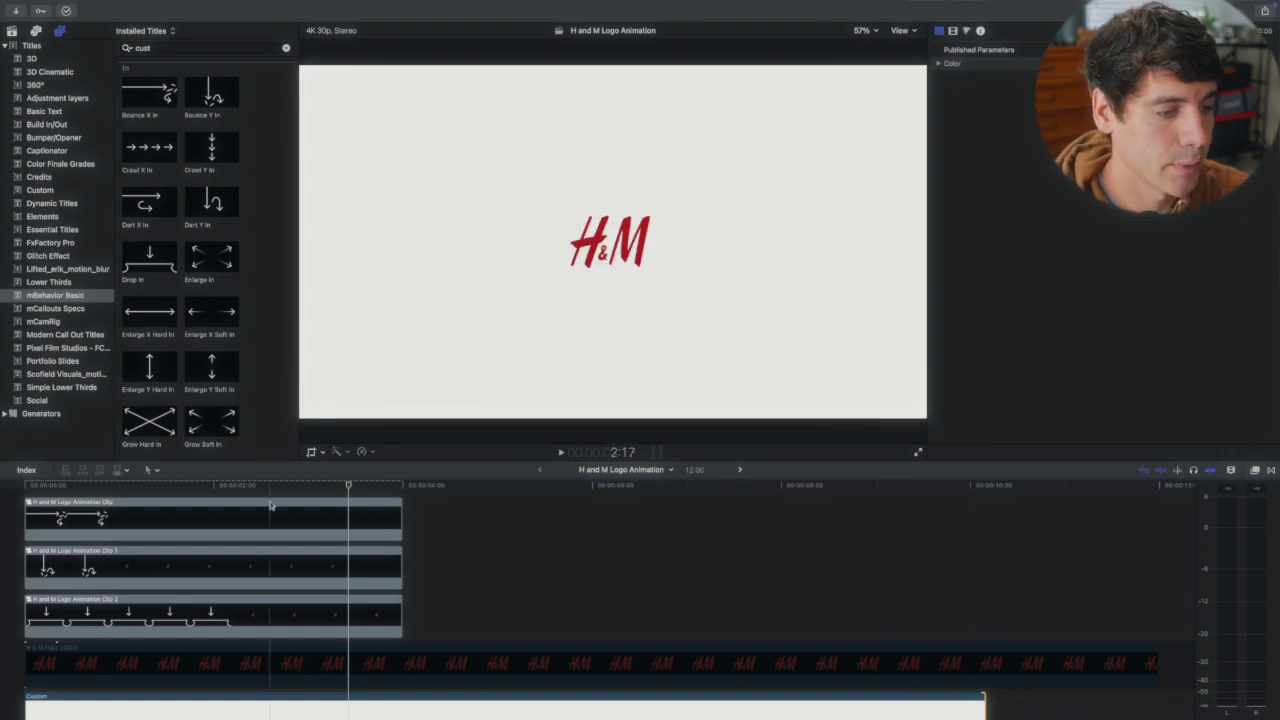
{"action": "left_click", "coordinate": [411, 666]}
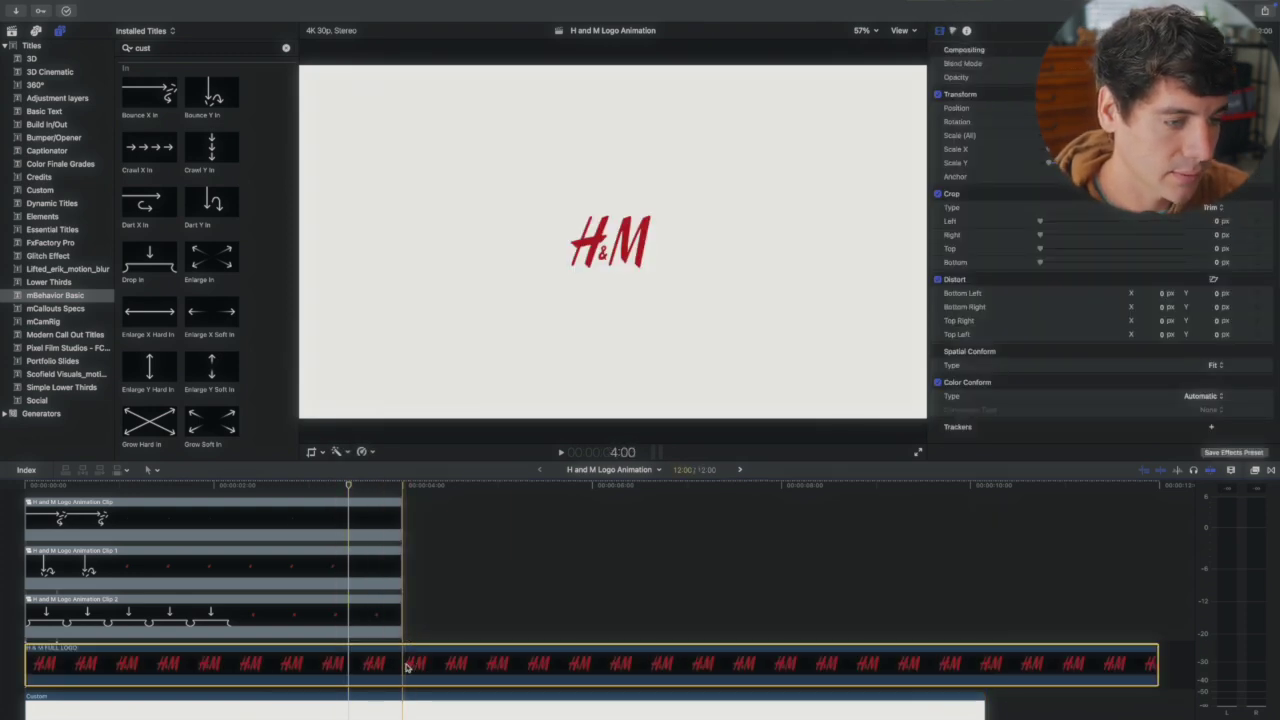
{"action": "key", "text": "super+b"}
- Split the second part of the H & M FULL LOGO clip at 5:06 and shorten the resulting middle piece
{"action": "left_click", "coordinate": [518, 661]}
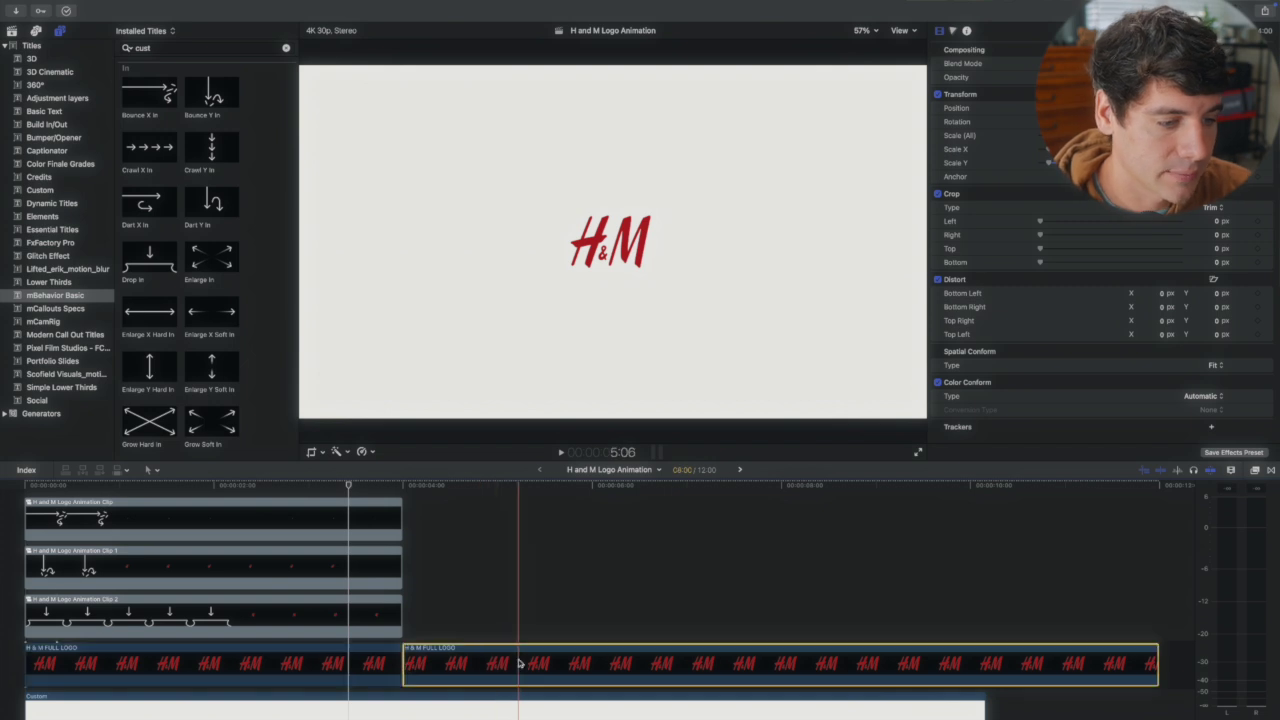
{"action": "key", "text": "super+b"}
{"action": "key", "text": "super+="}
{"action": "key", "text": "super+="}
{"action": "left_click", "coordinate": [574, 658]}
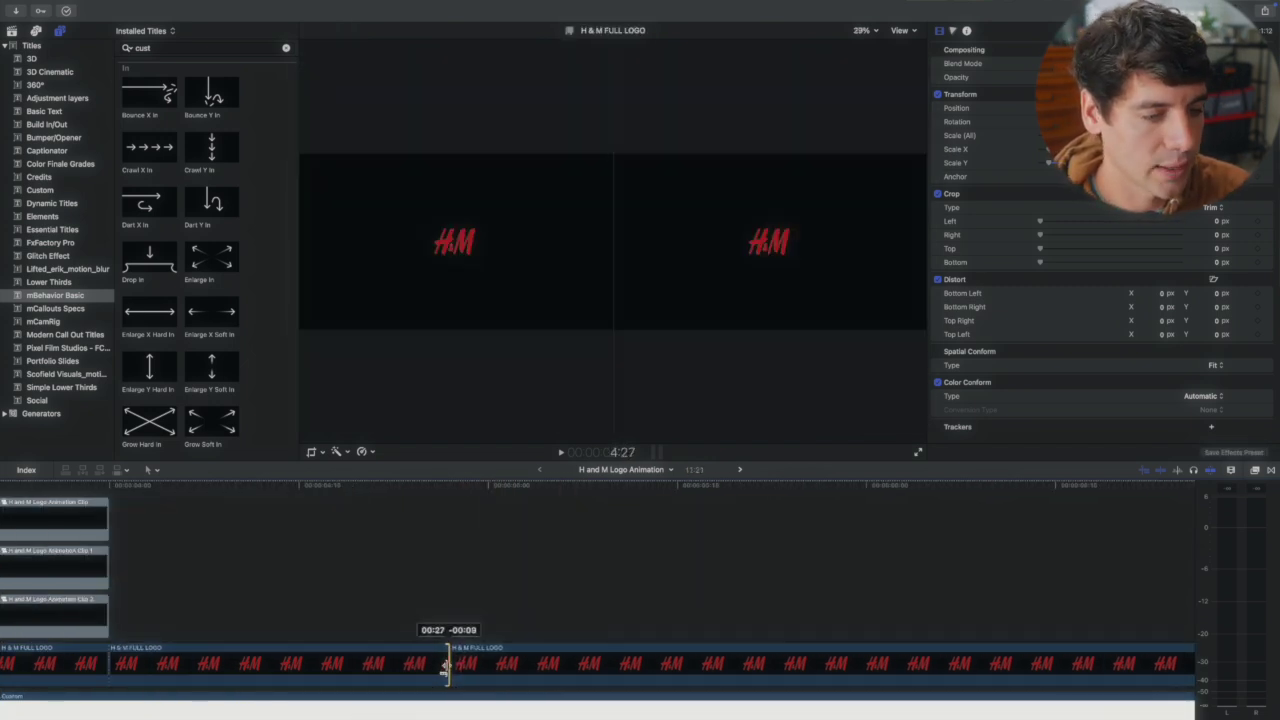
{"action": "left_click_drag", "start_coordinate": [446, 666], "coordinate": [363, 651]}
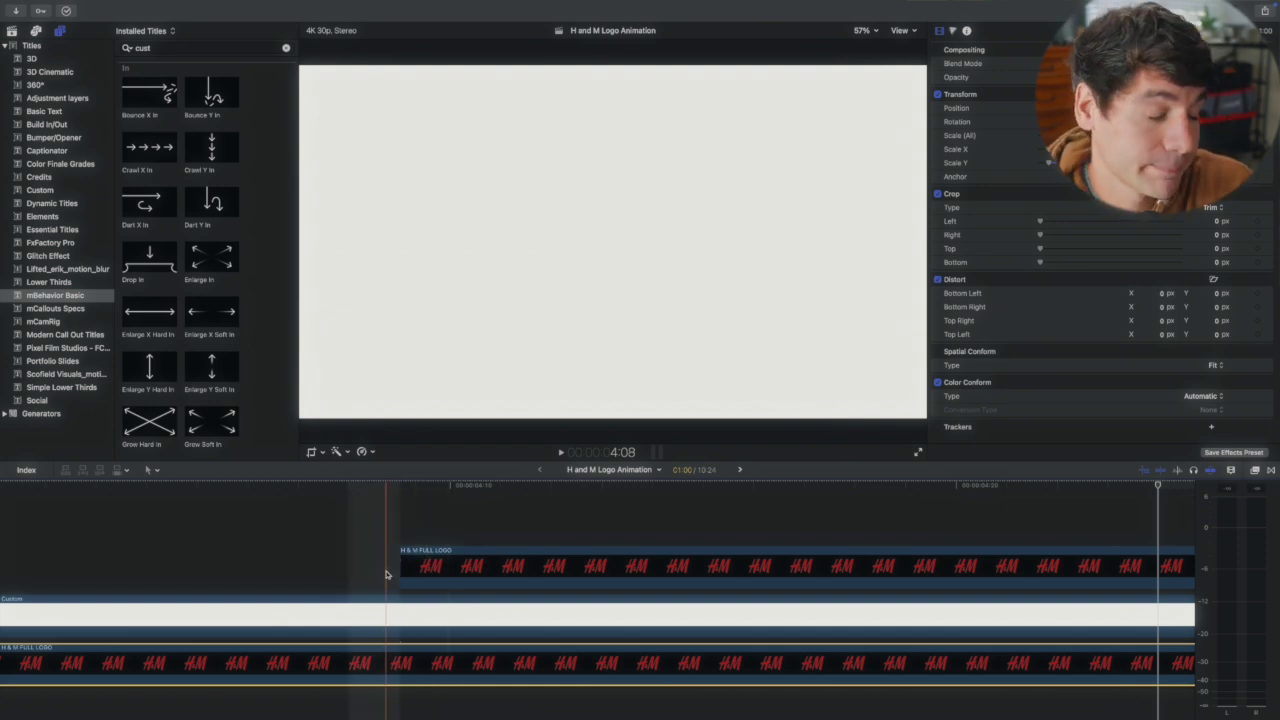
- Split the beginning of the upper H & M FULL LOGO clip at every frame from 4:10 to 4:18
{"action": "left_click", "coordinate": [473, 566]}
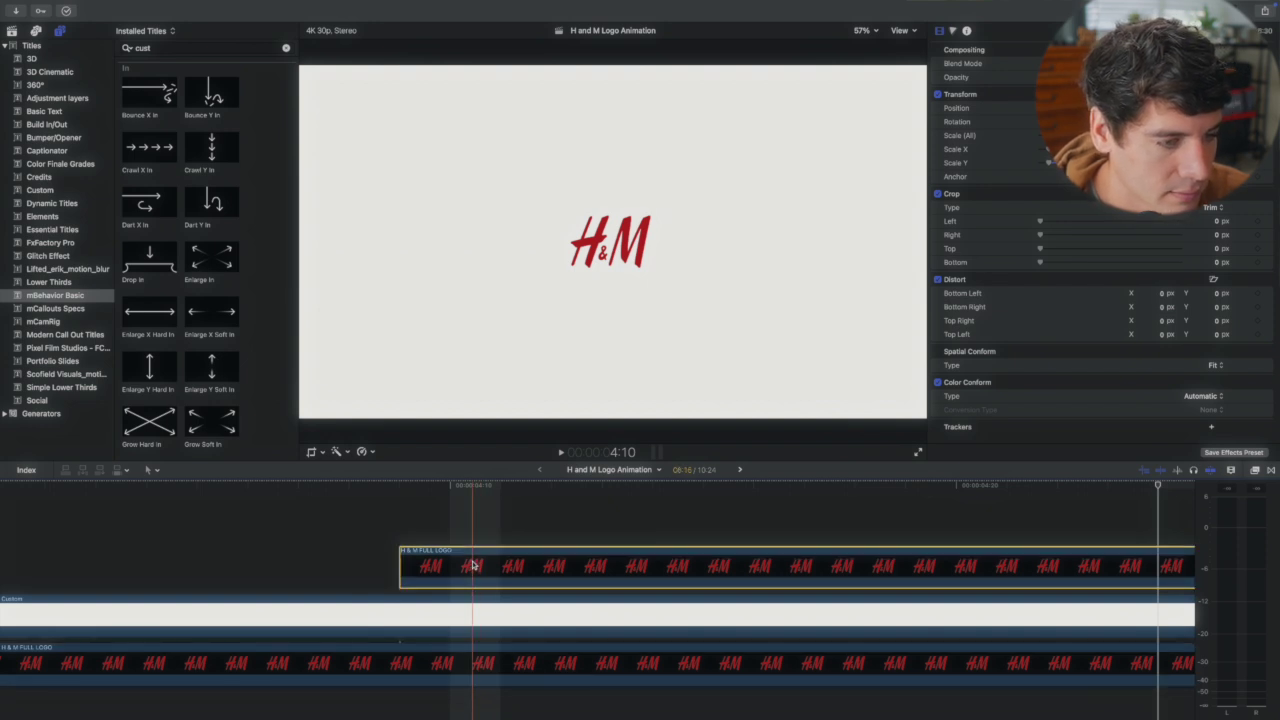
{"action": "key", "text": "super+b"}
{"action": "left_click", "coordinate": [543, 566]}
{"action": "key", "text": "super+b"}
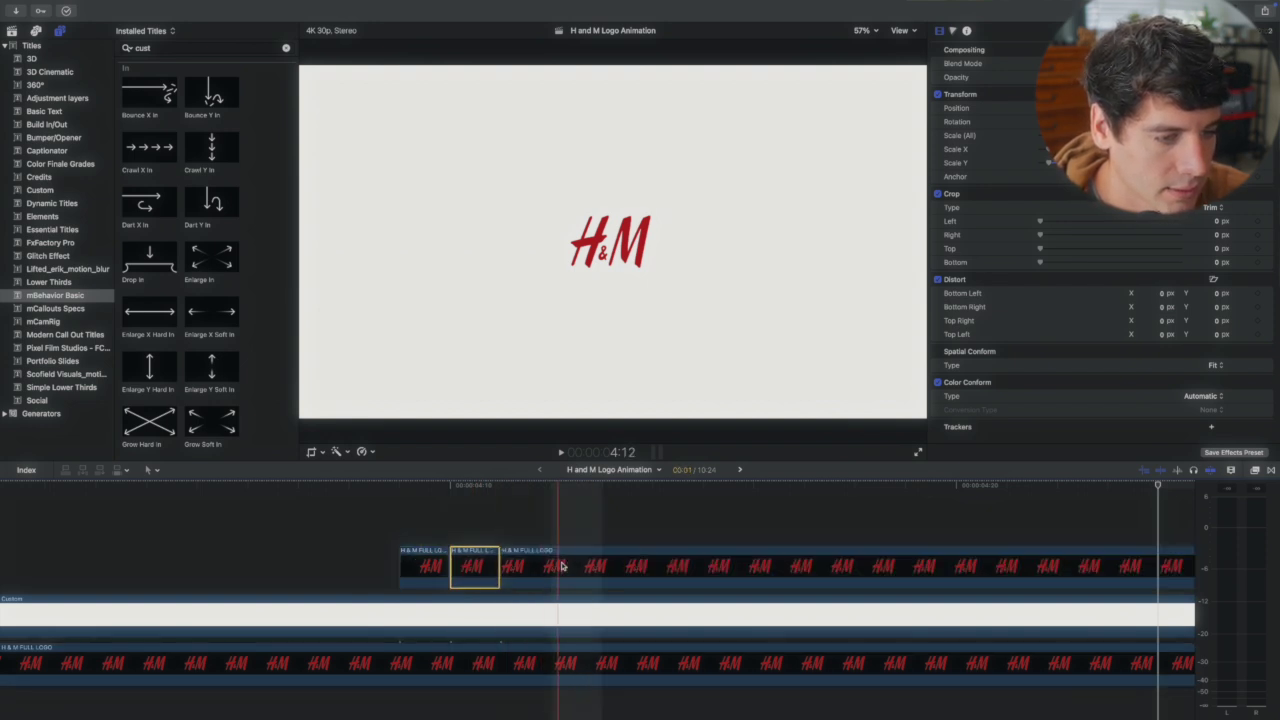
{"action": "left_click", "coordinate": [586, 566]}
{"action": "key", "text": "super+b"}
{"action": "left_click", "coordinate": [646, 570]}
{"action": "key", "text": "super+b"}
{"action": "left_click", "coordinate": [686, 567]}
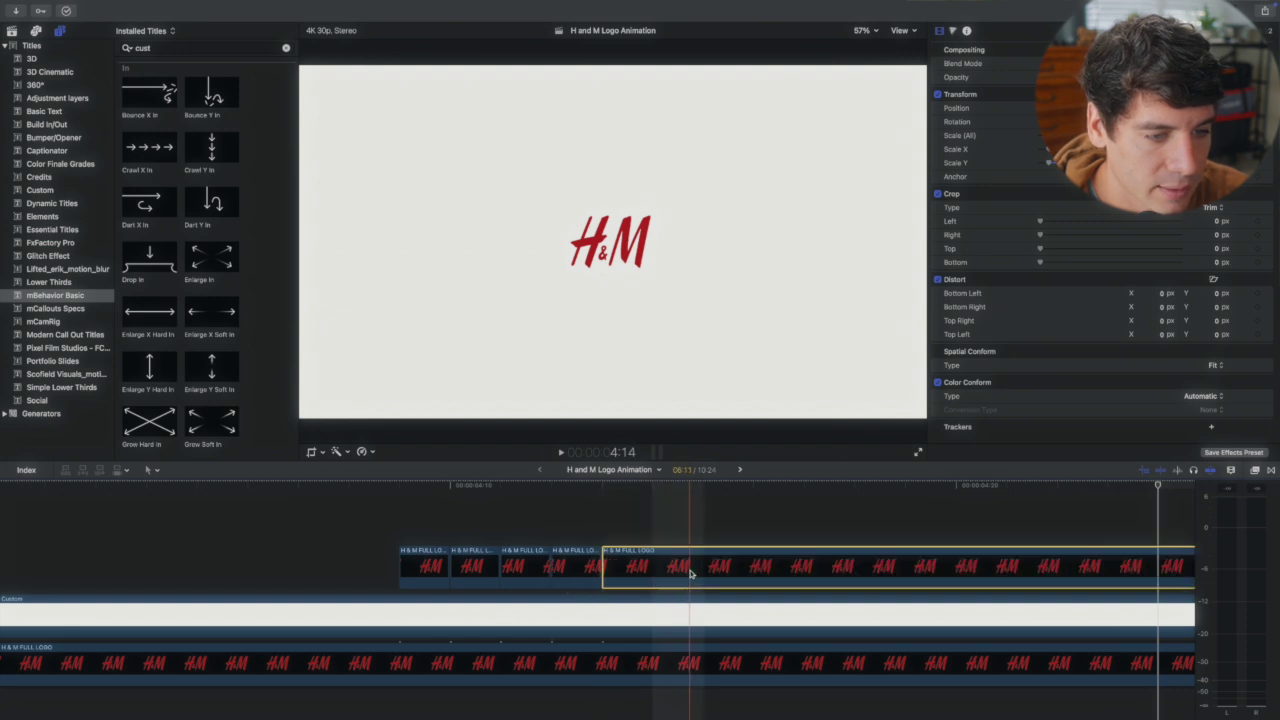
{"action": "key", "text": "super+b"}
{"action": "left_click", "coordinate": [733, 569]}
{"action": "key", "text": "super+b"}
{"action": "left_click", "coordinate": [777, 571]}
{"action": "key", "text": "super+b"}
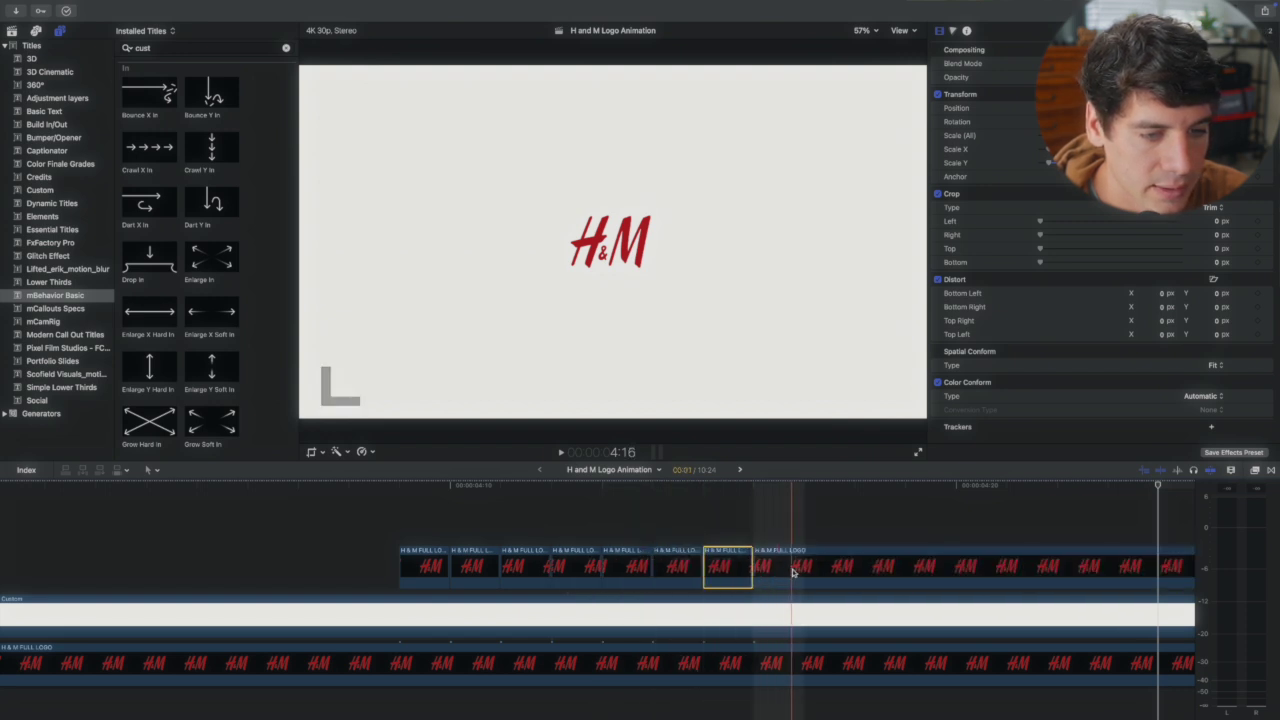
{"action": "left_click", "coordinate": [827, 571]}
{"action": "key", "text": "super+b"}
{"action": "left_click", "coordinate": [870, 572]}
{"action": "key", "text": "super+b"}
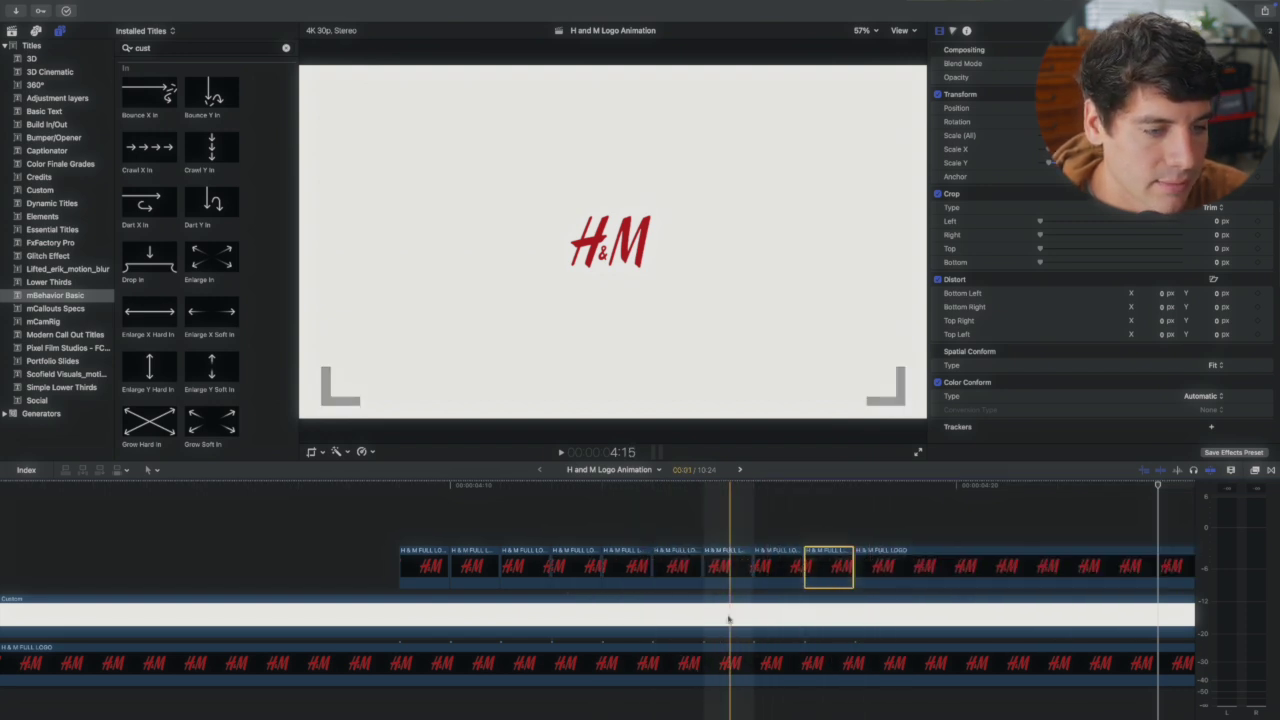
- Delete every second one-frame piece of the upper H & M FULL LOGO clip, starting with the one at 4:10
{"action": "key", "text": "Delete"}
{"action": "left_click", "coordinate": [575, 567]}
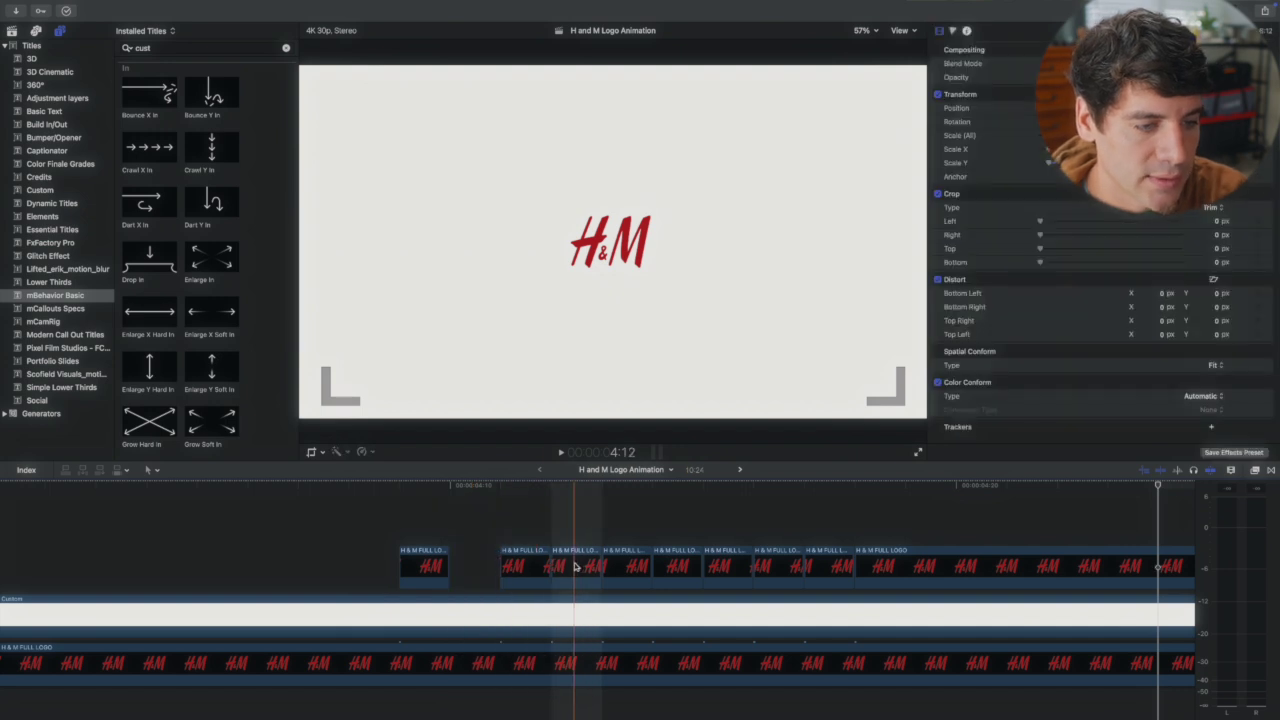
{"action": "key", "text": "Delete"}
{"action": "left_click", "coordinate": [679, 568]}
{"action": "key", "text": "Delete"}
{"action": "left_click", "coordinate": [771, 565]}
{"action": "key", "text": "Delete"}
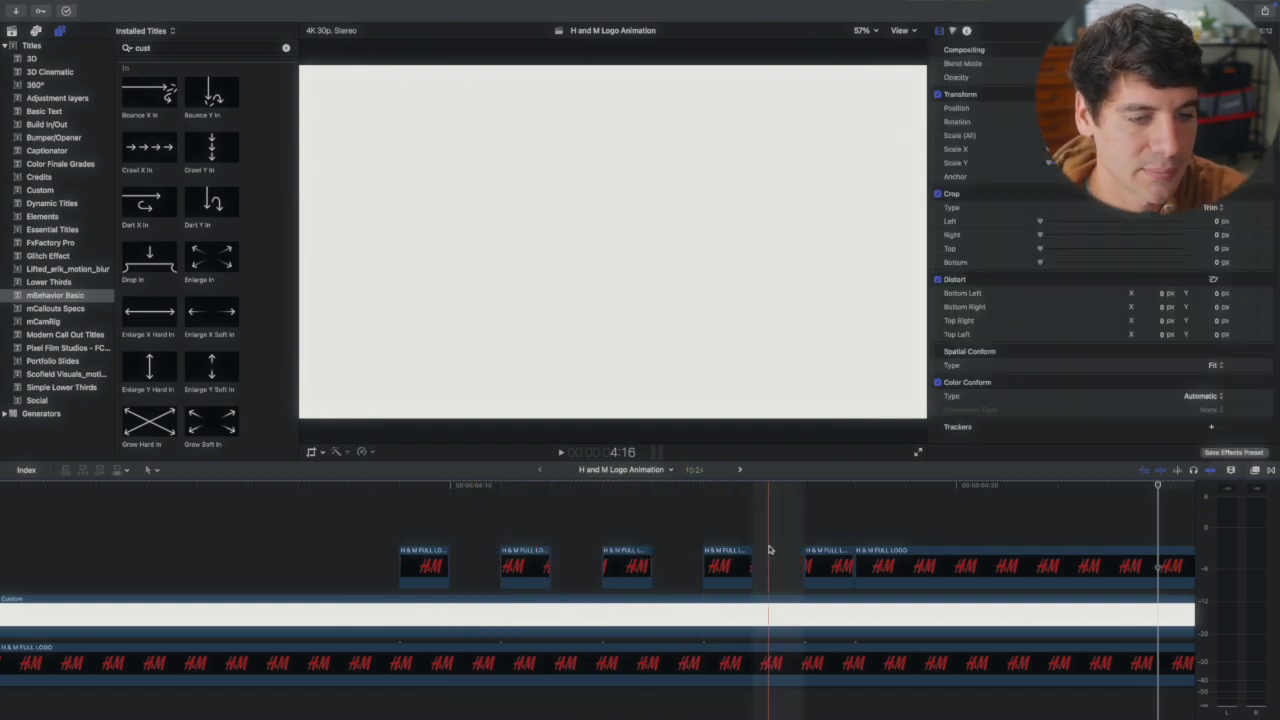
- Split the long upper H & M FULL LOGO clip at 4:19 and delete the one-frame piece before the cut
{"action": "left_click", "coordinate": [919, 563]}
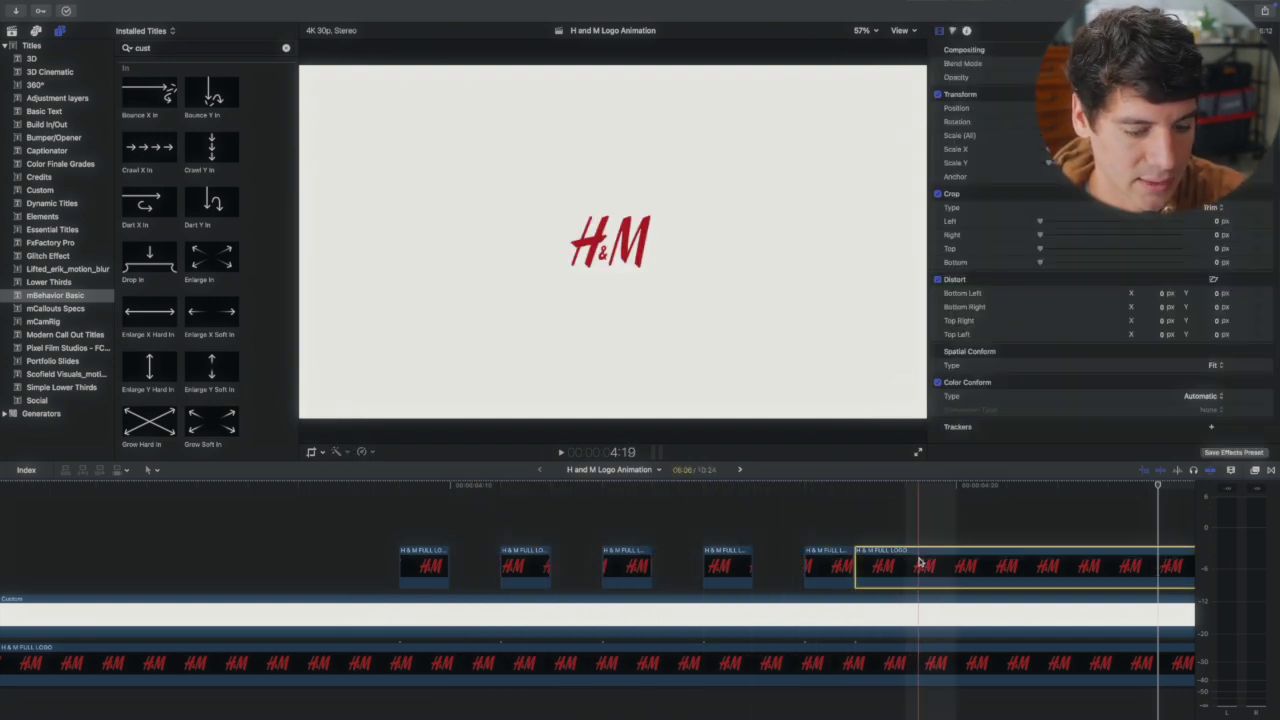
{"action": "key", "text": "super+b"}
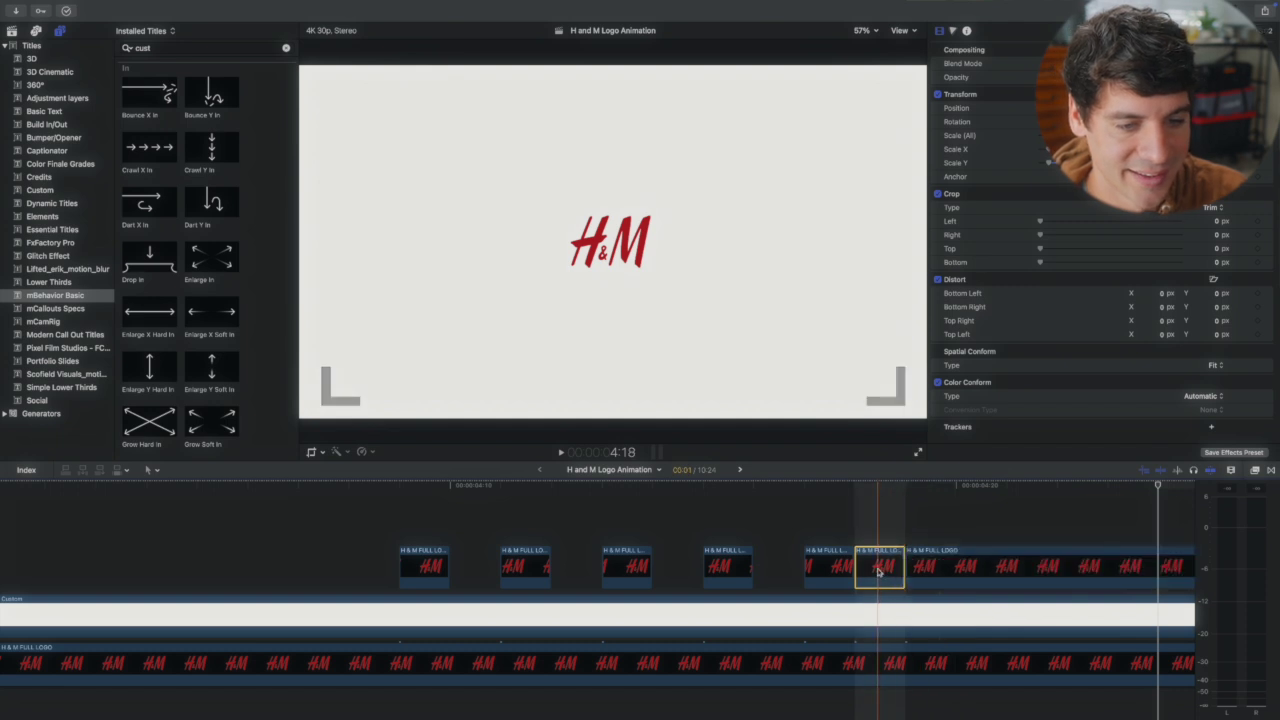
{"action": "key", "text": "Delete"}
- Play back the flickering logo section from about 4:04 to check the effect
{"action": "key", "text": "super+minus"}
{"action": "key", "text": "super+minus"}
{"action": "key", "text": "super+minus"}
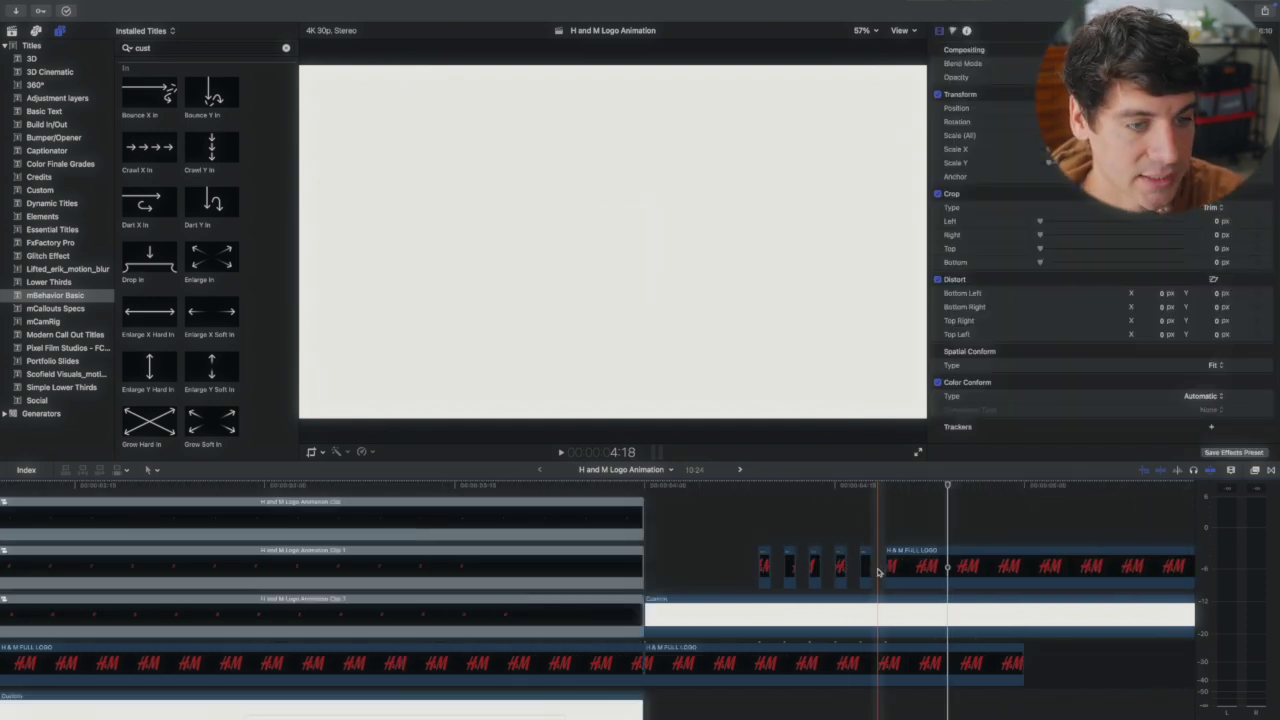
{"action": "left_click", "coordinate": [786, 563]}
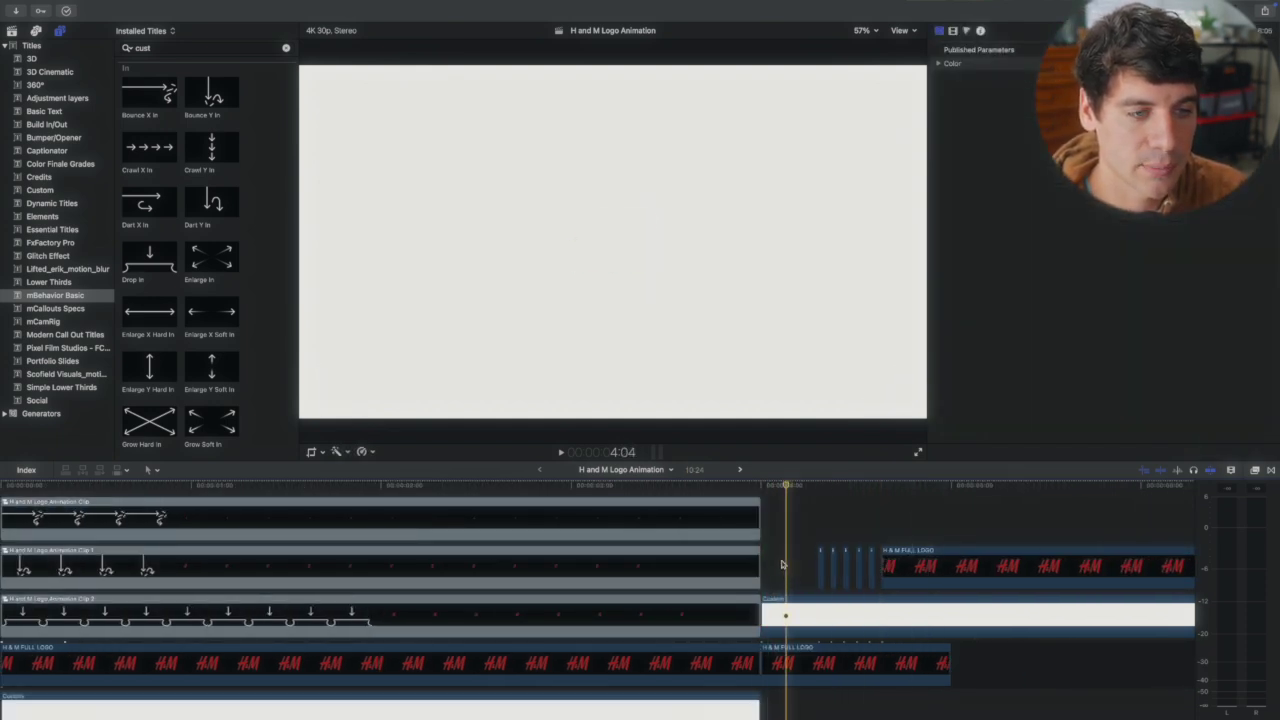
{"action": "key", "text": "space"}
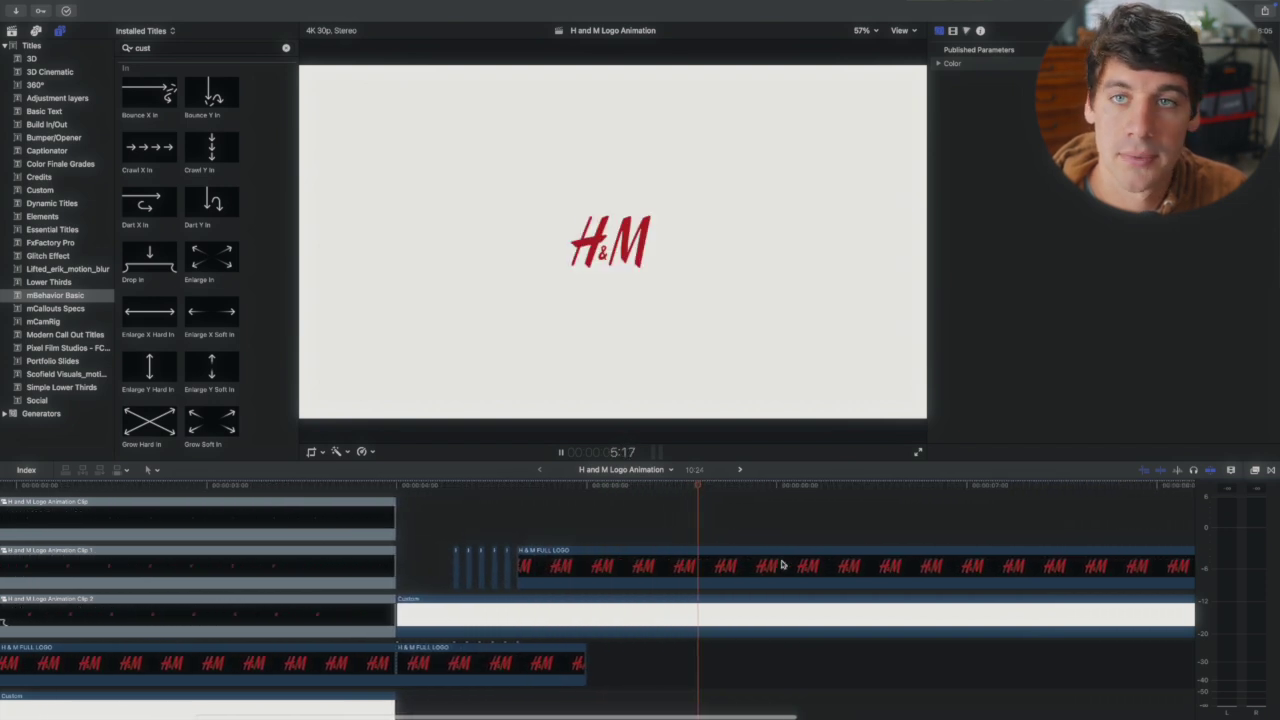
{"action": "left_click", "coordinate": [783, 566]}
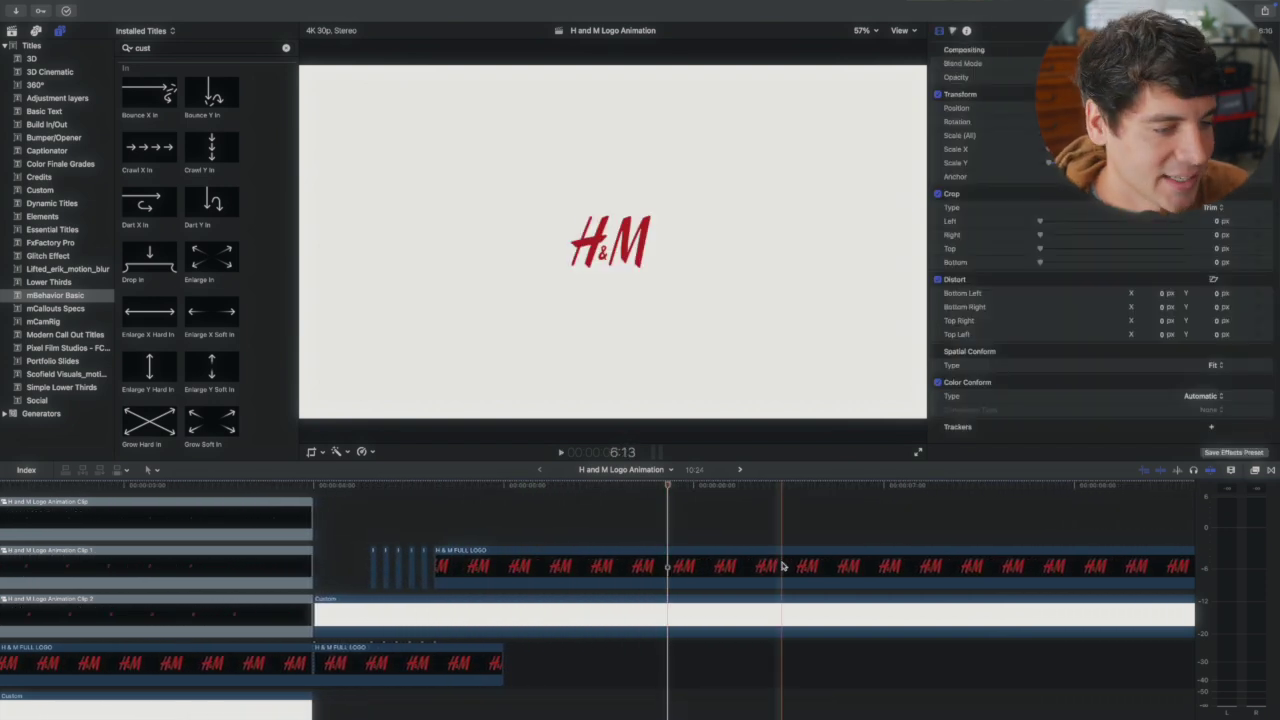